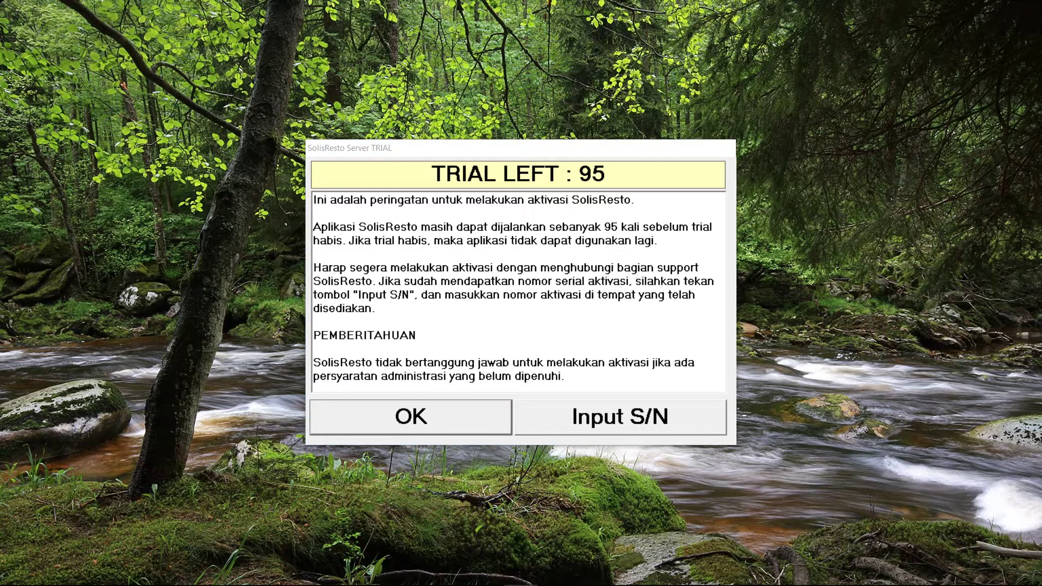
Dismiss the SolisResto Server trial notice showing 95 runs left
click(432, 426)
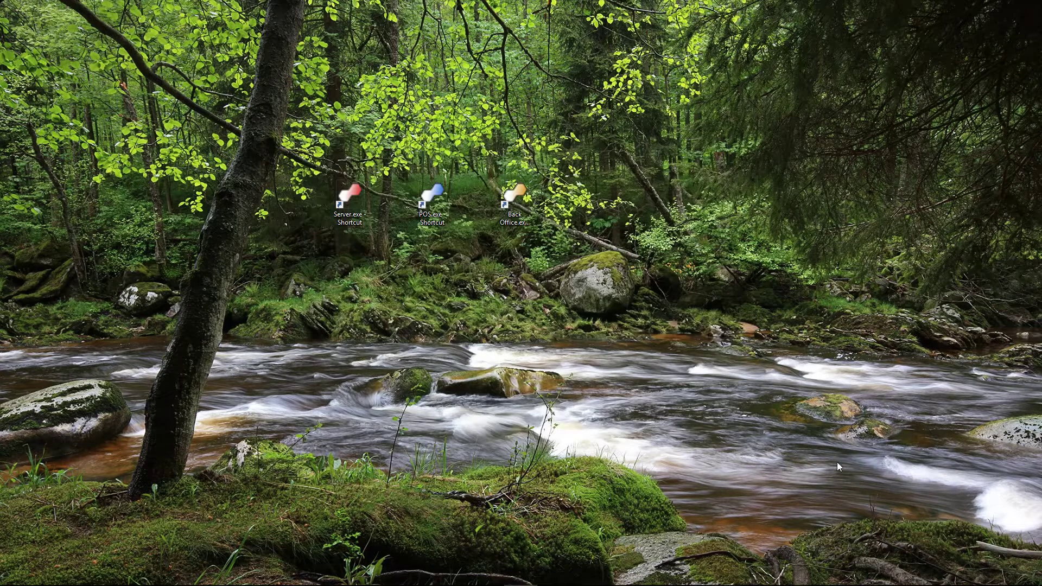
Bring up the Demo Server window from the hidden tray icons, then select the POS shortcut
mouse_move(927, 585)
click(939, 574)
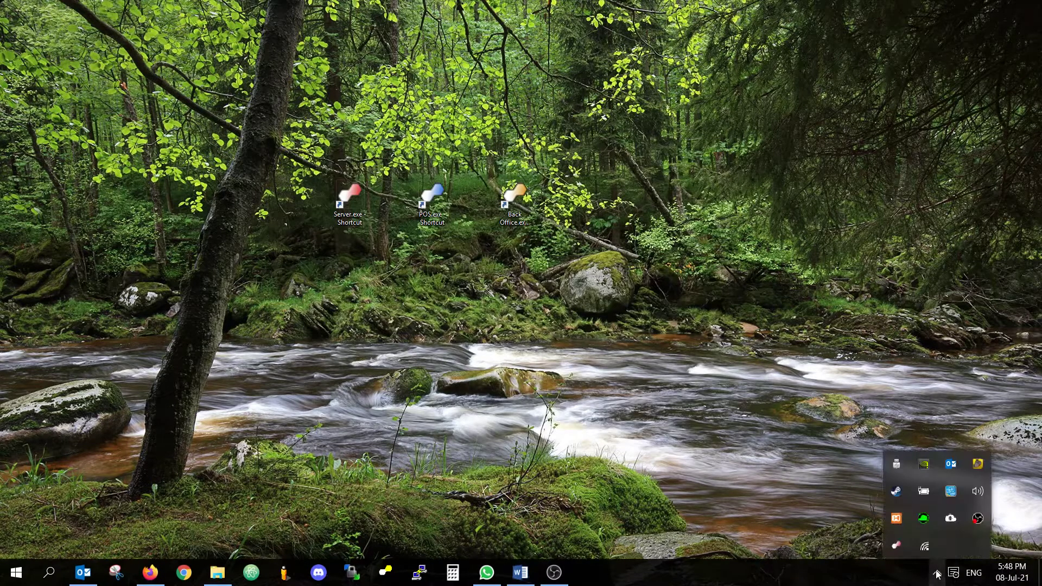
click(895, 544)
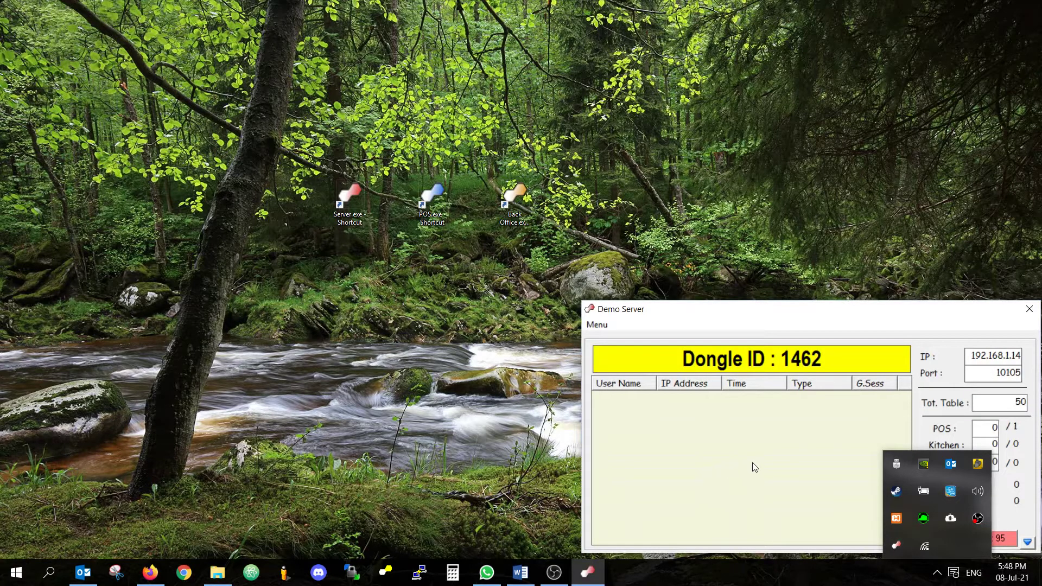
click(824, 488)
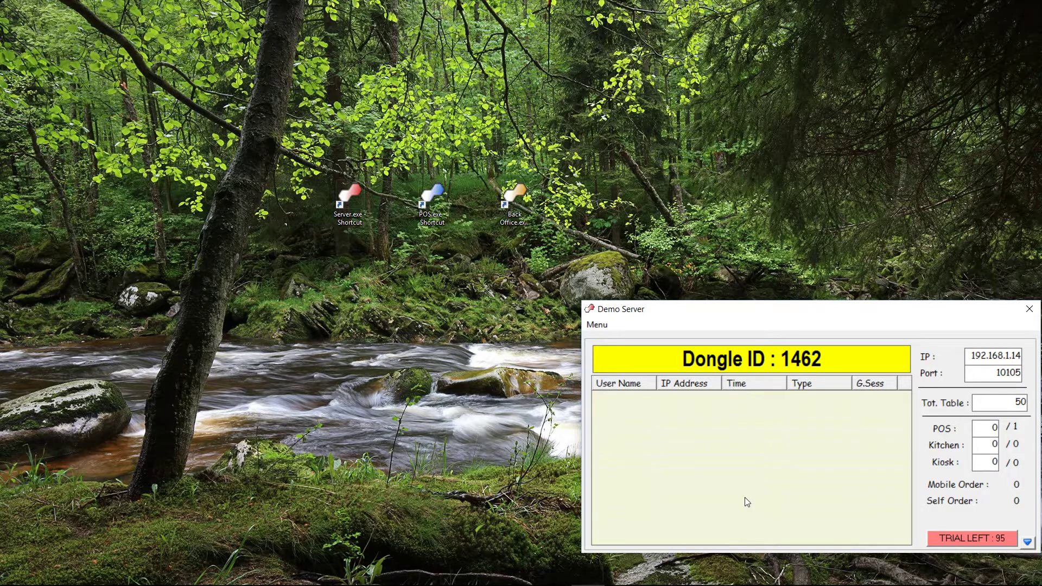
click(434, 201)
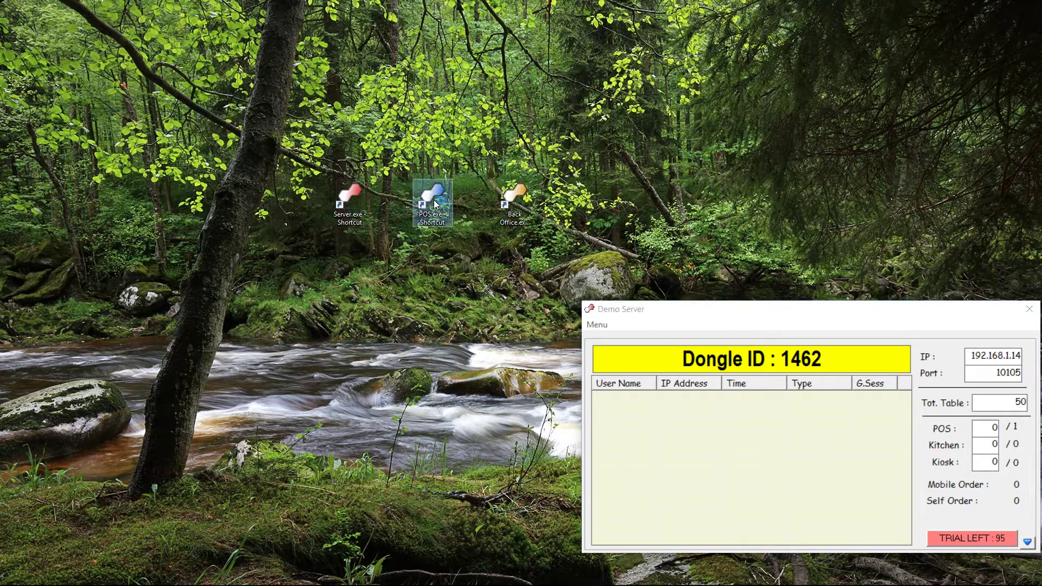
Launch POS.exe, confirm one POS connection on the Demo Server, and start entering the user ID
double_click(434, 202)
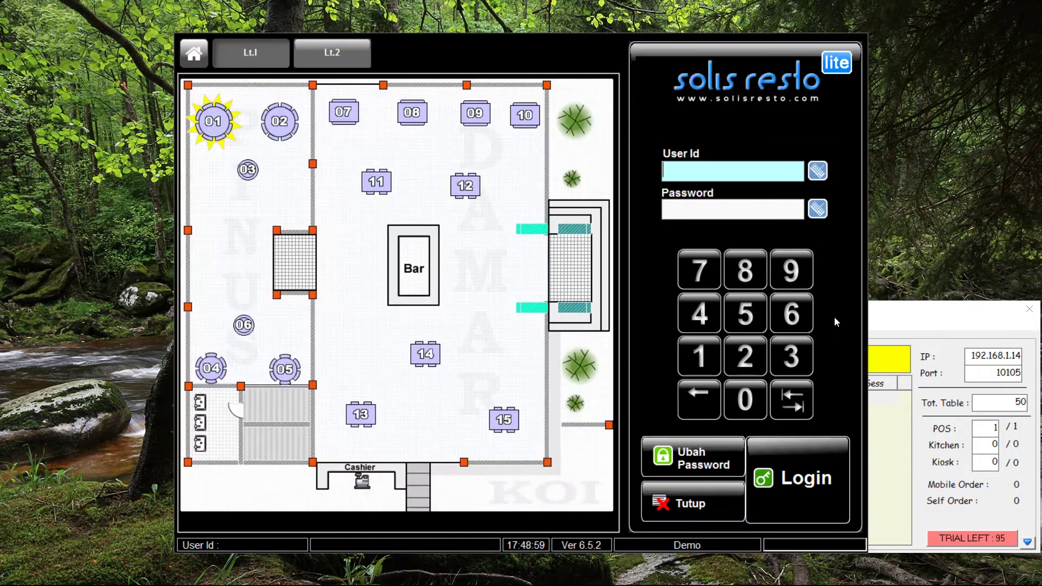
click(929, 325)
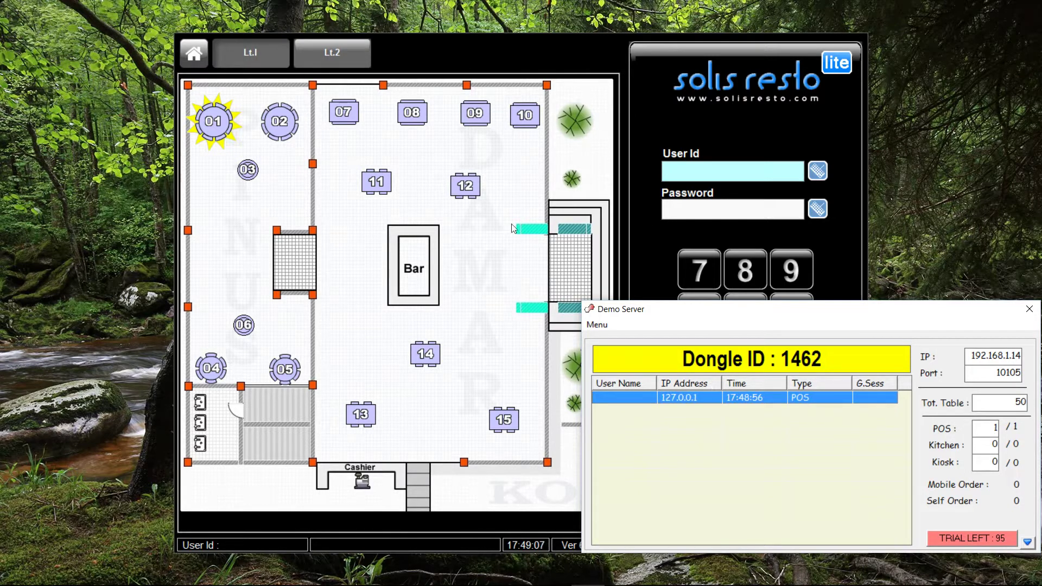
click(499, 239)
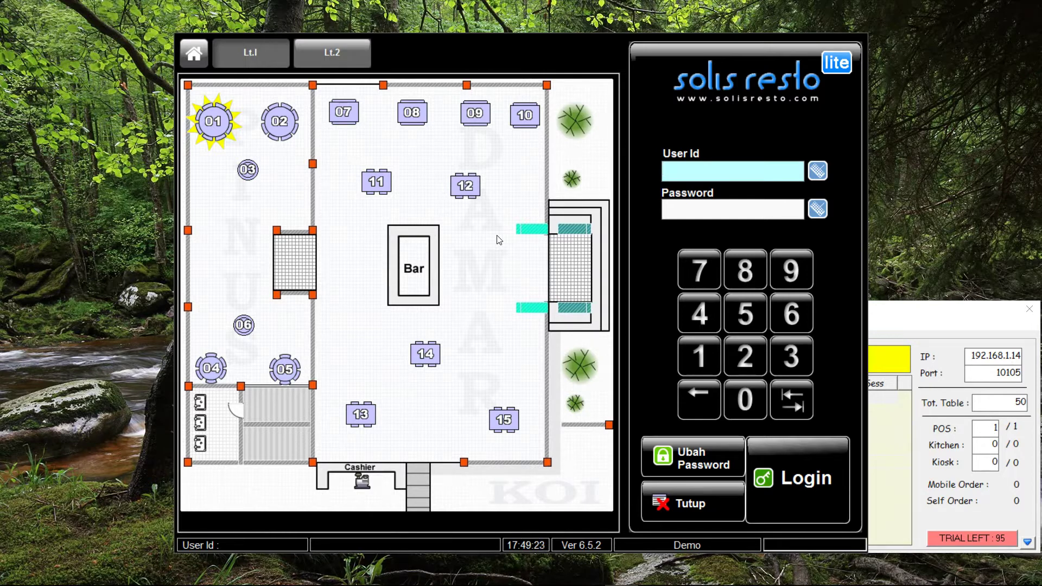
click(697, 355)
Finish the user ID, enter the password on the keypad, and log in to the POS
click(745, 356)
click(793, 356)
key(Tab)
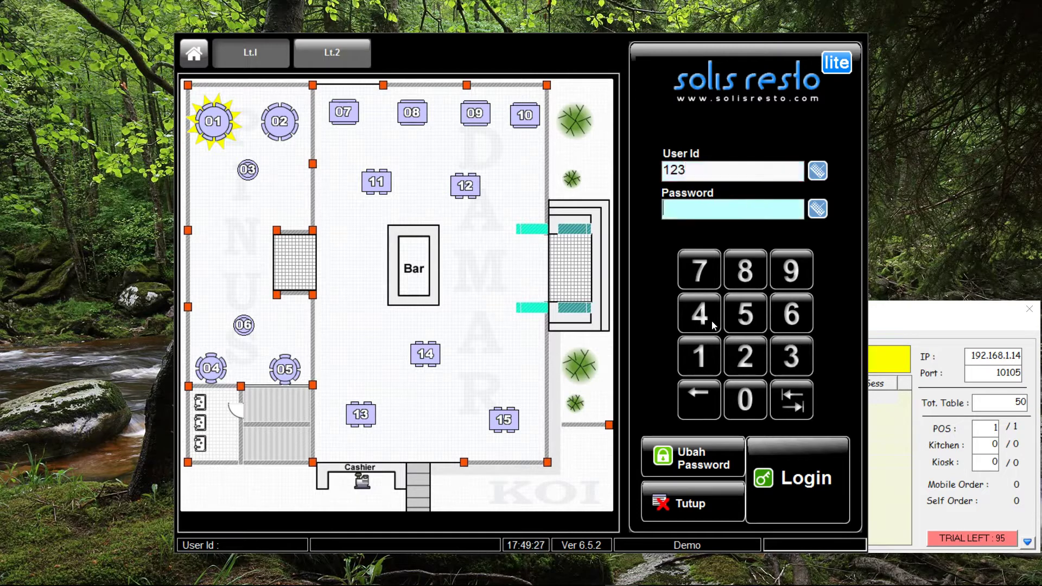
click(712, 368)
click(815, 465)
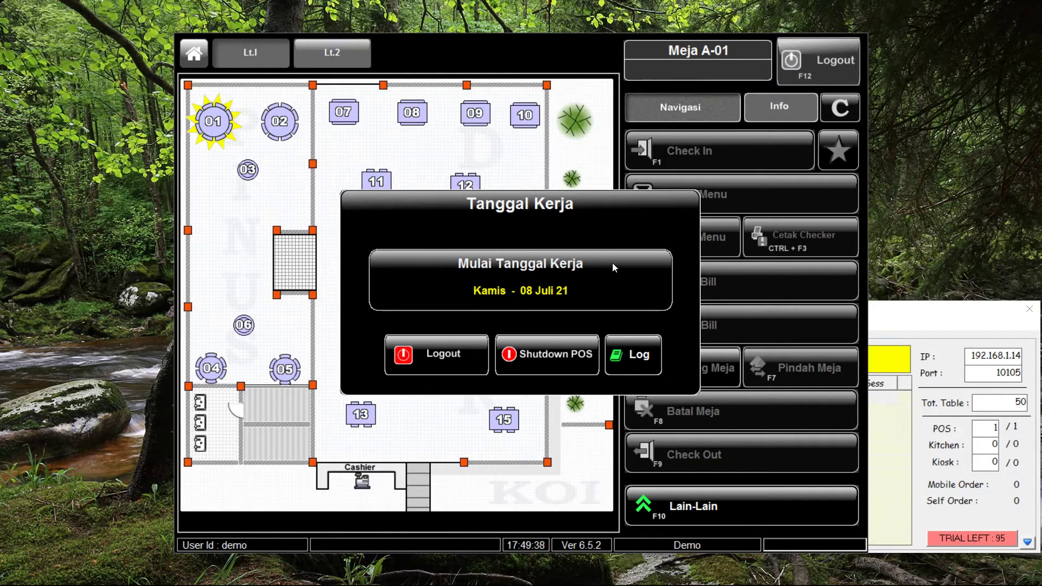
Start the work date for Thursday 8 July 2021, confirming with the verification code
click(571, 273)
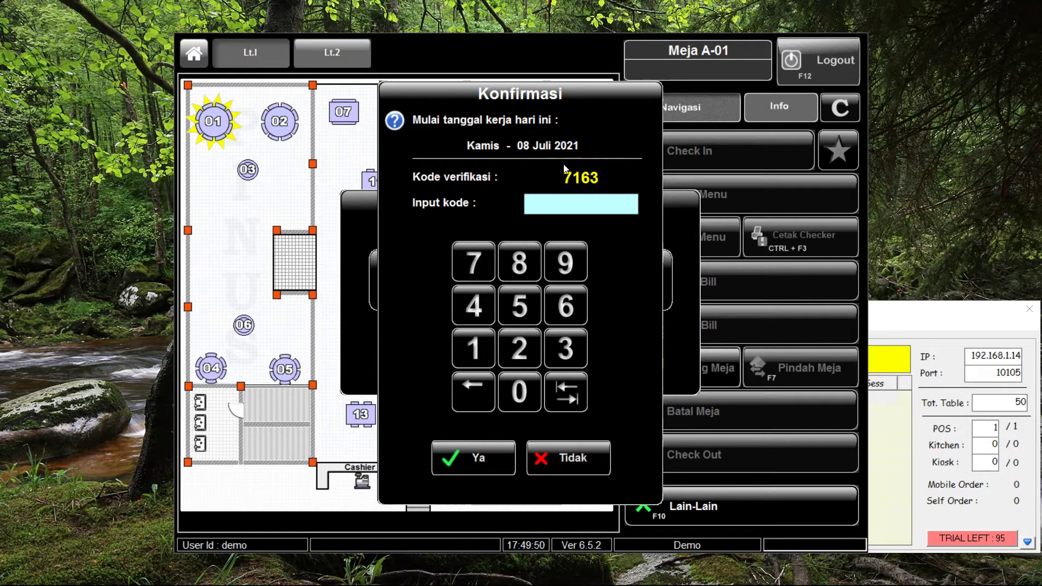
click(477, 264)
click(464, 349)
click(559, 308)
click(563, 353)
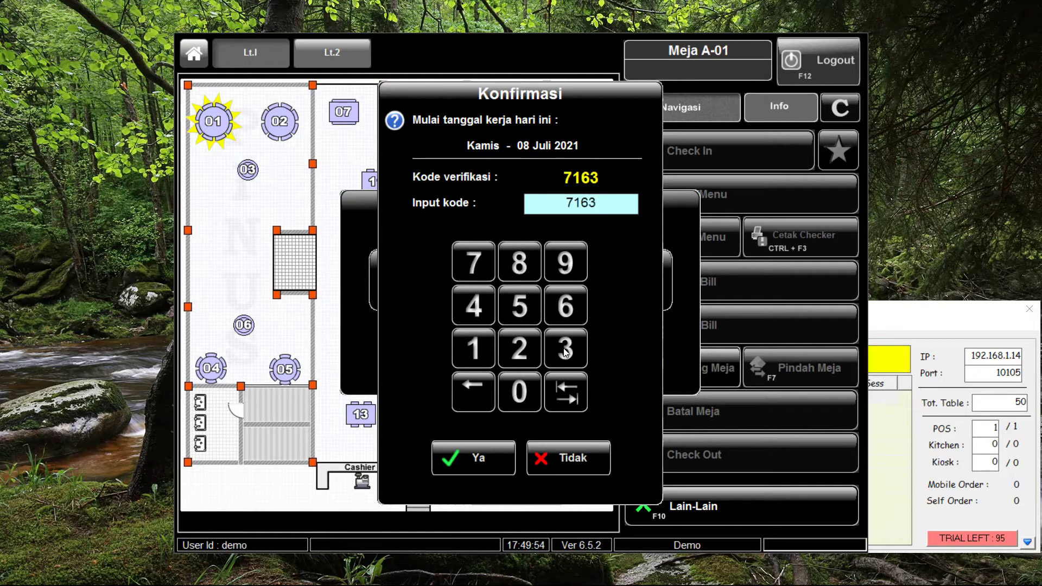
click(467, 451)
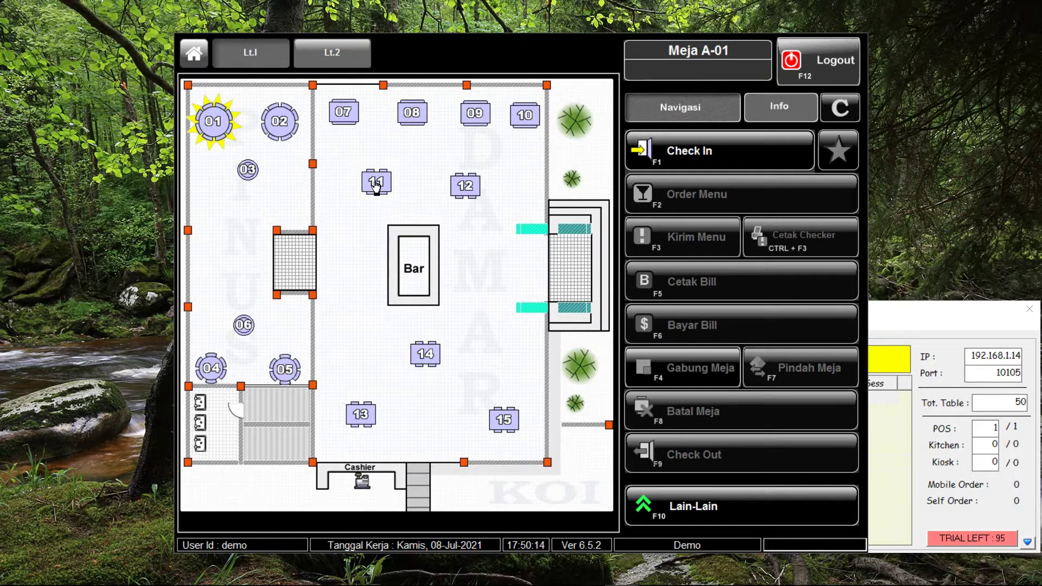
View floors Lt.2 and Lt.1, then open the Check In form for table A-11
click(341, 56)
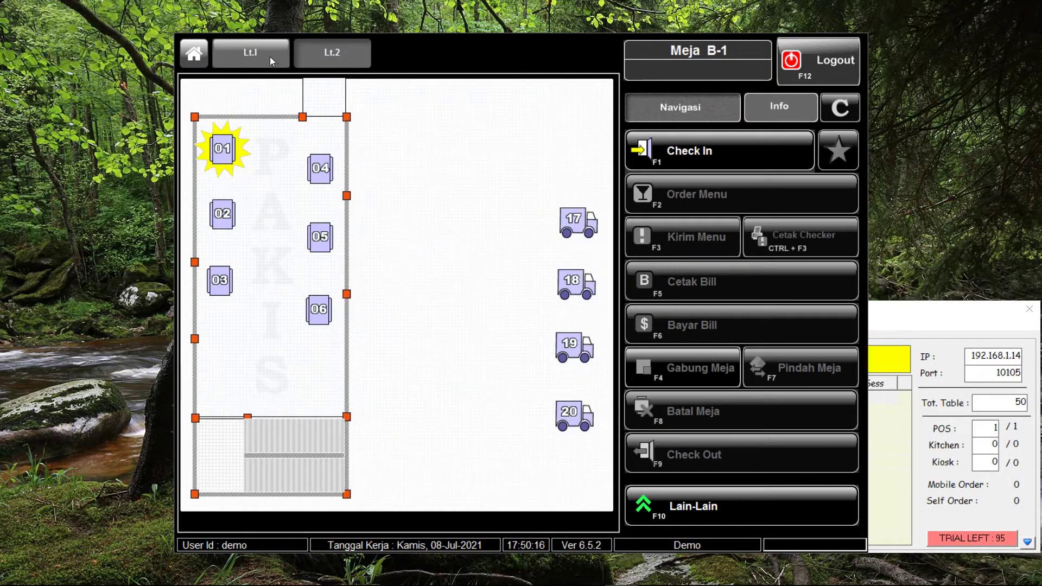
click(263, 55)
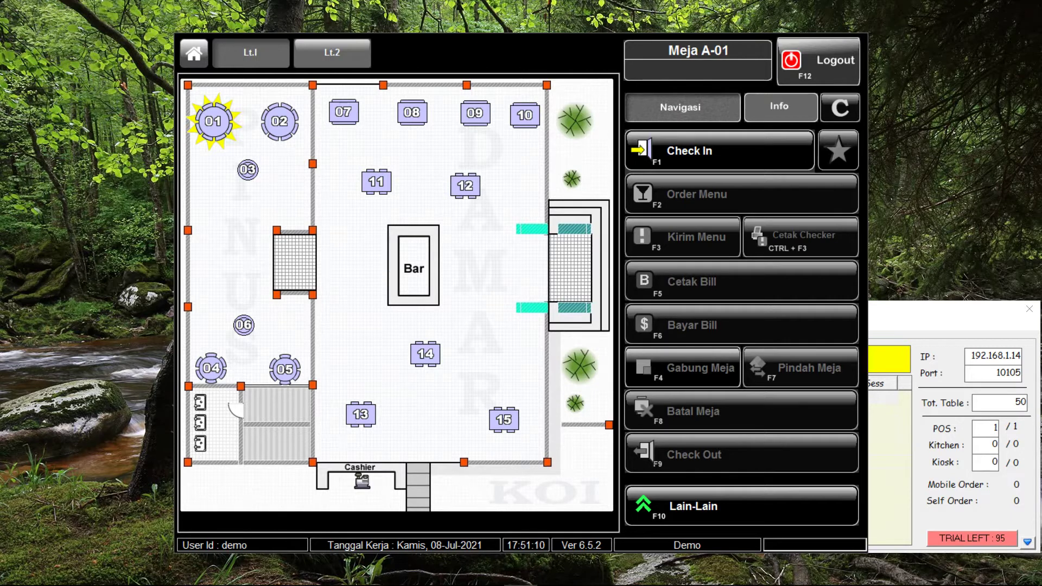
click(375, 180)
click(740, 150)
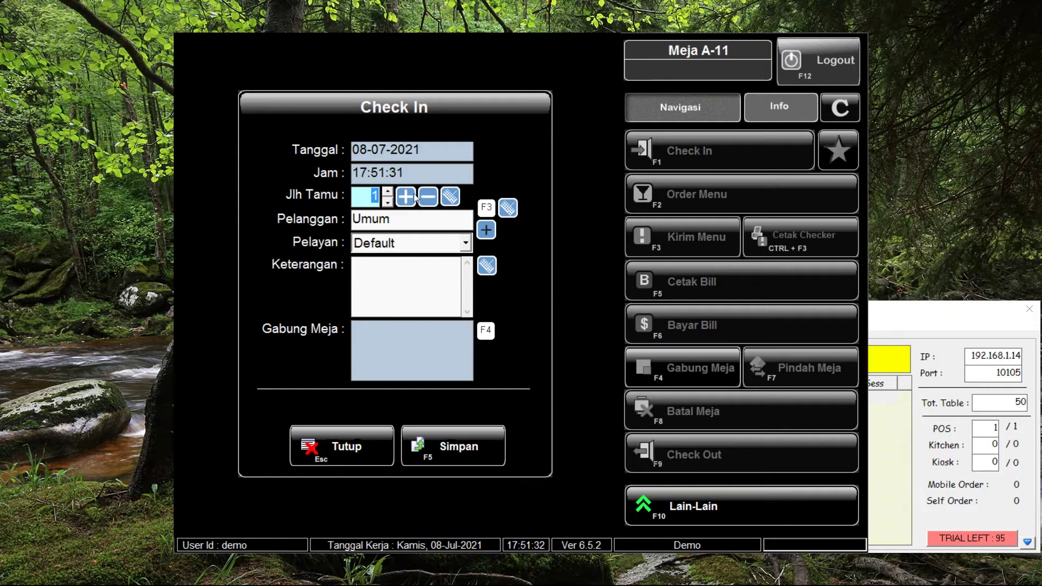
Check in table A-11 with 2 guests
click(387, 192)
click(465, 451)
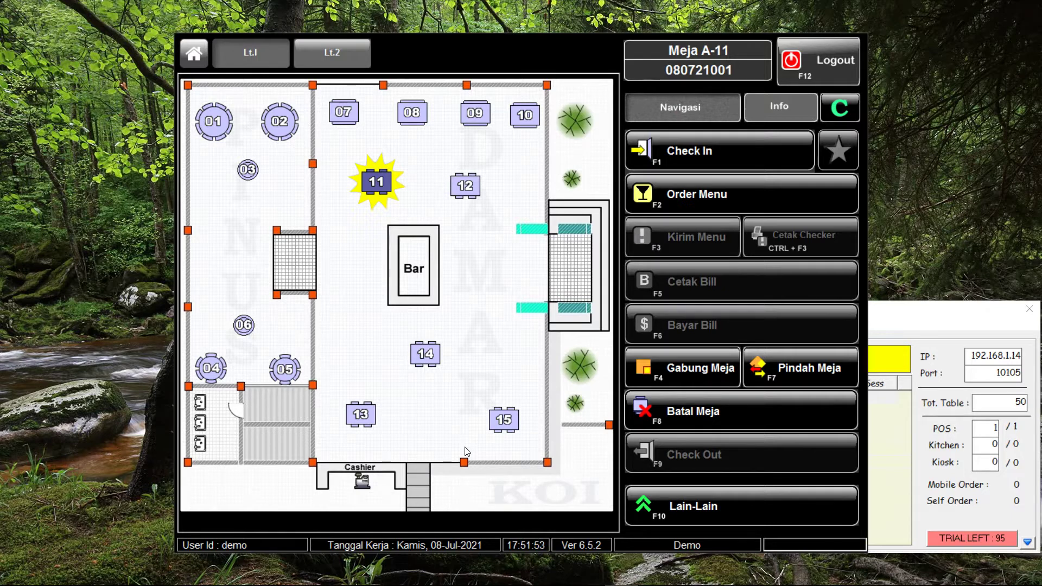
Open the order screen for bill 080721001 and show the Western Food dishes
click(747, 195)
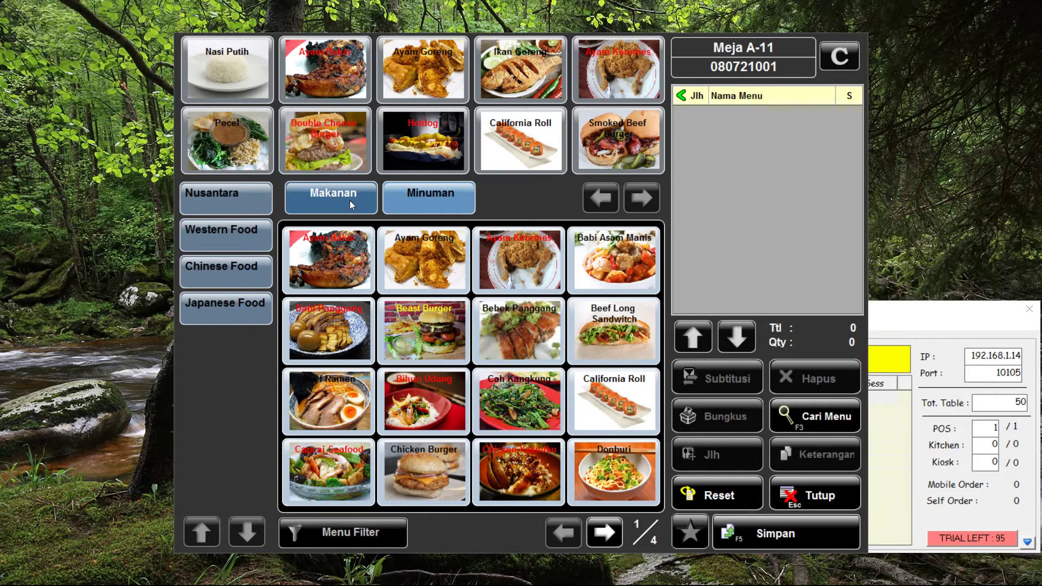
click(431, 198)
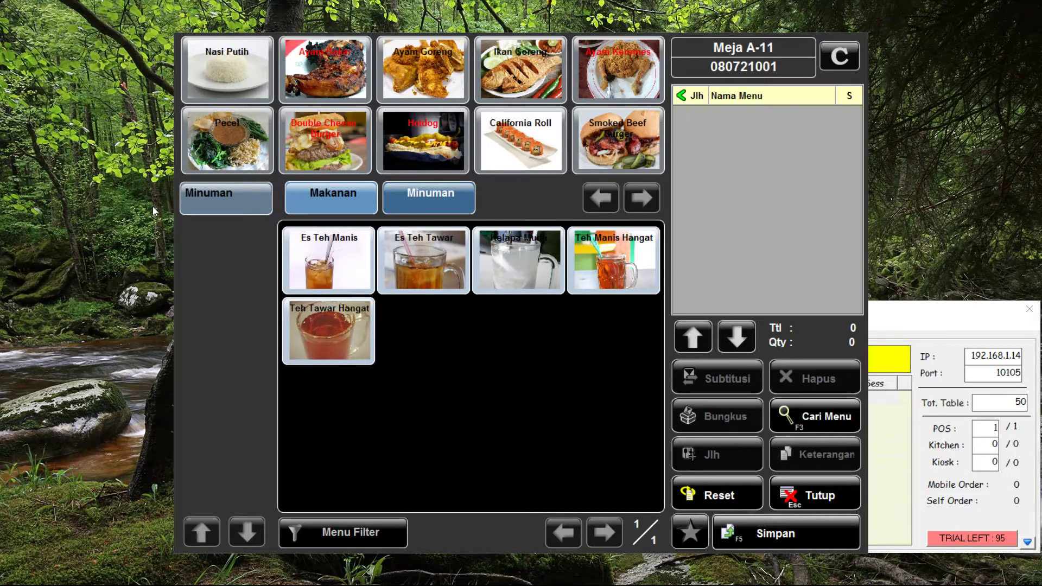
click(320, 193)
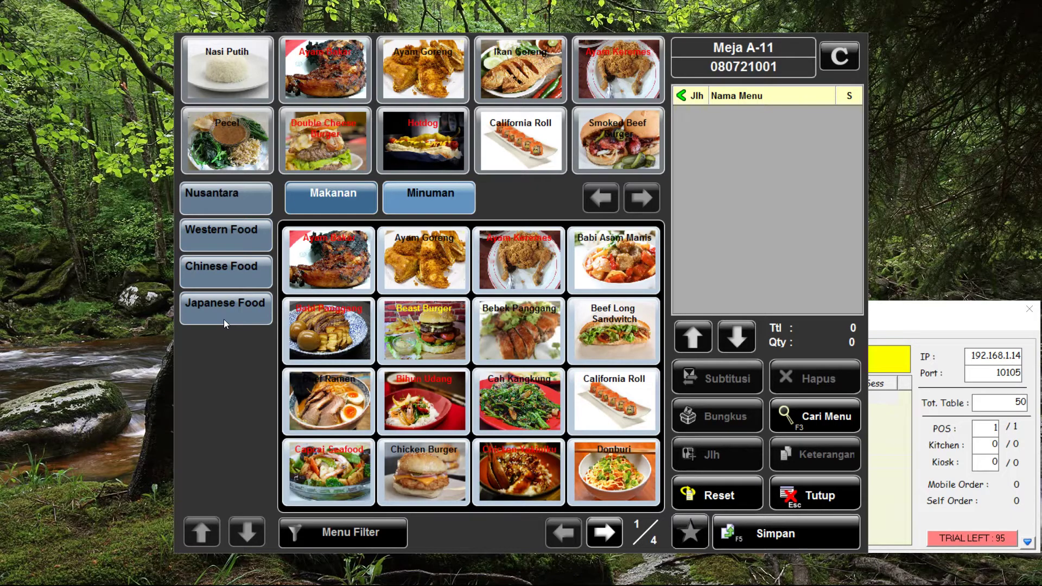
click(228, 243)
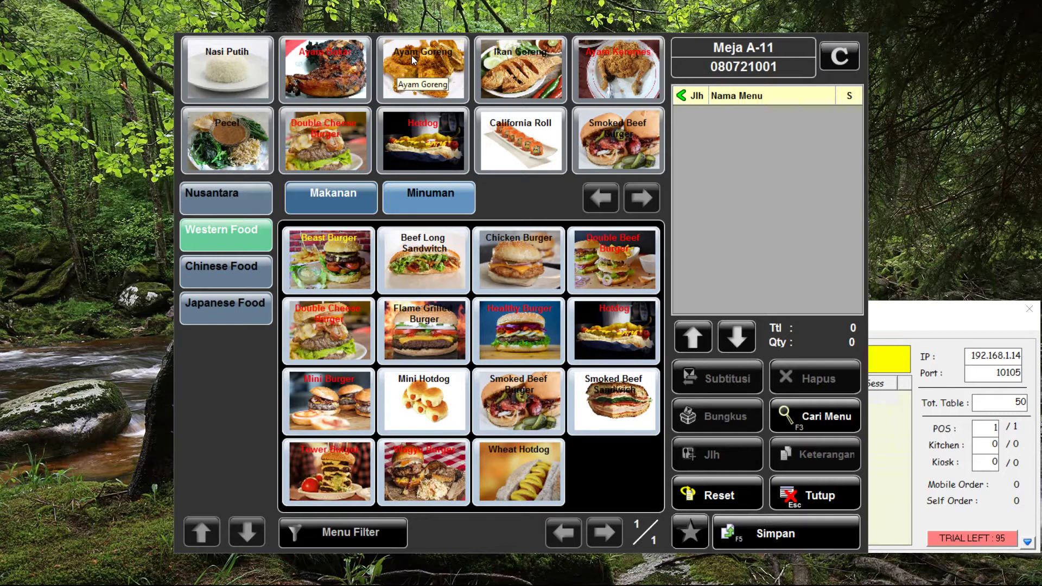
Add Ayam Bakar, Ayam Goreng, two Nasi Putih, Es Teh Manis and Es Teh Tawar to A-11
click(315, 63)
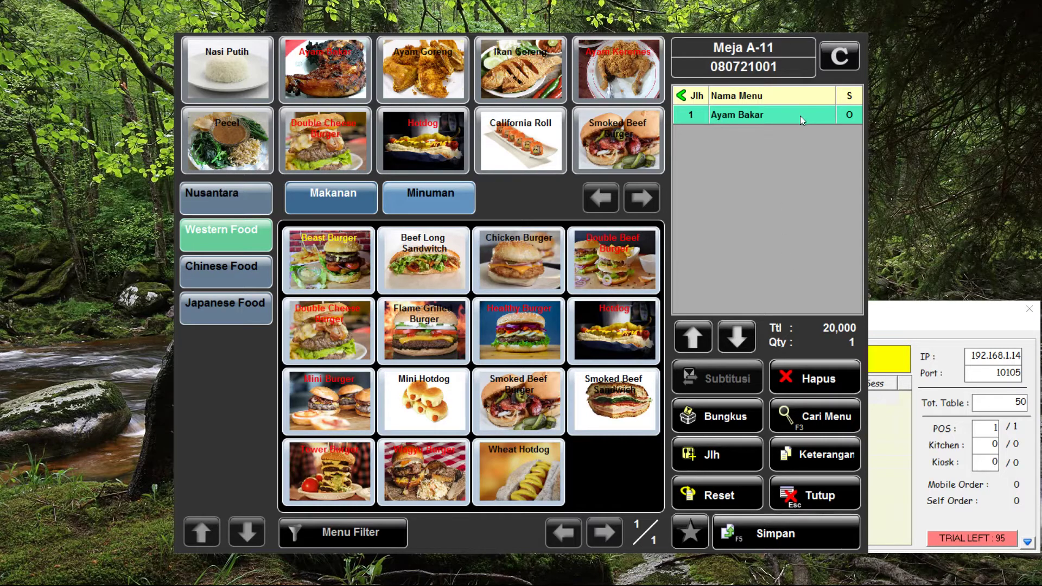
click(408, 70)
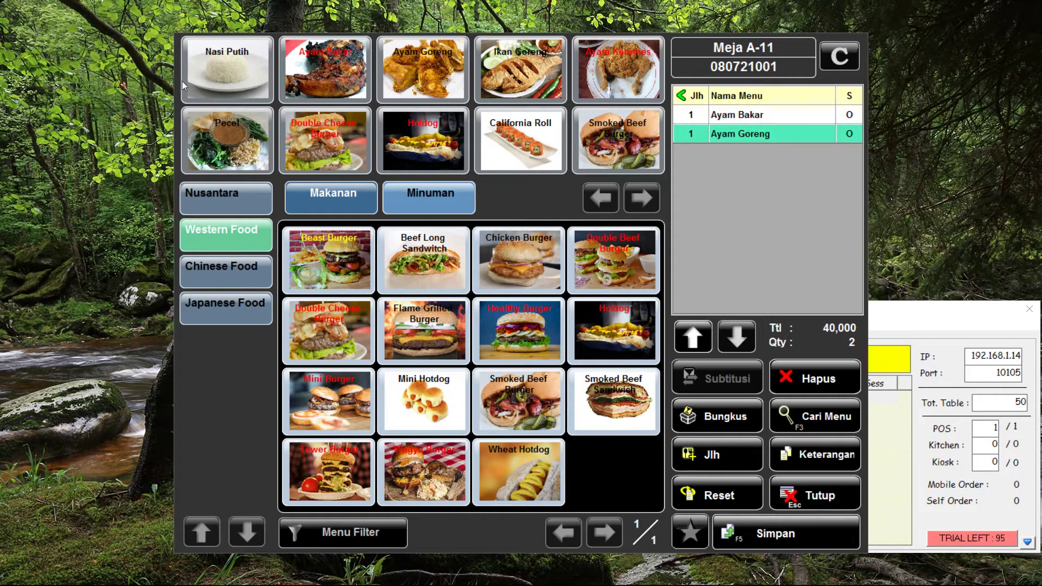
click(227, 82)
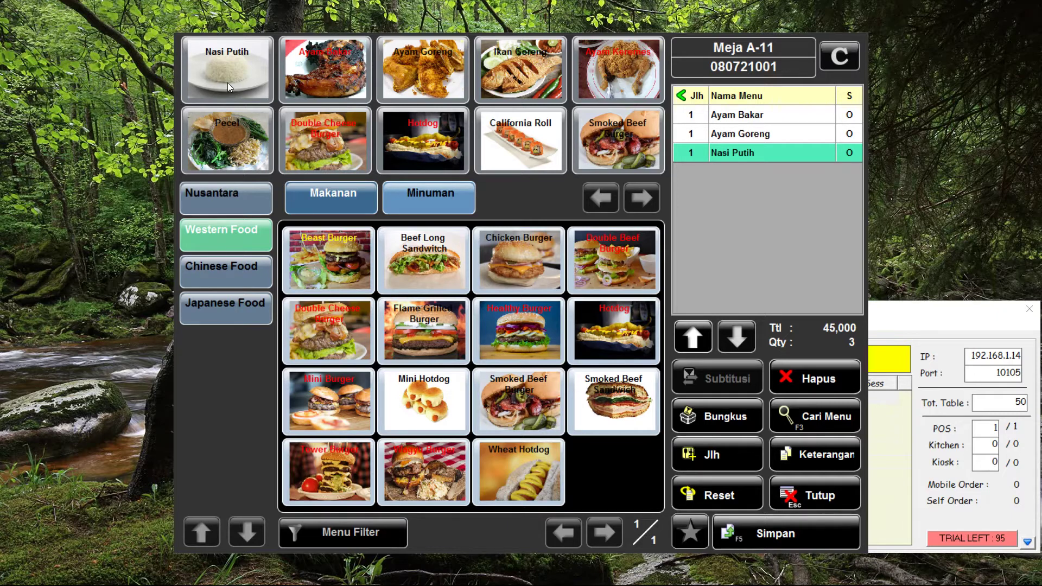
click(227, 83)
click(442, 205)
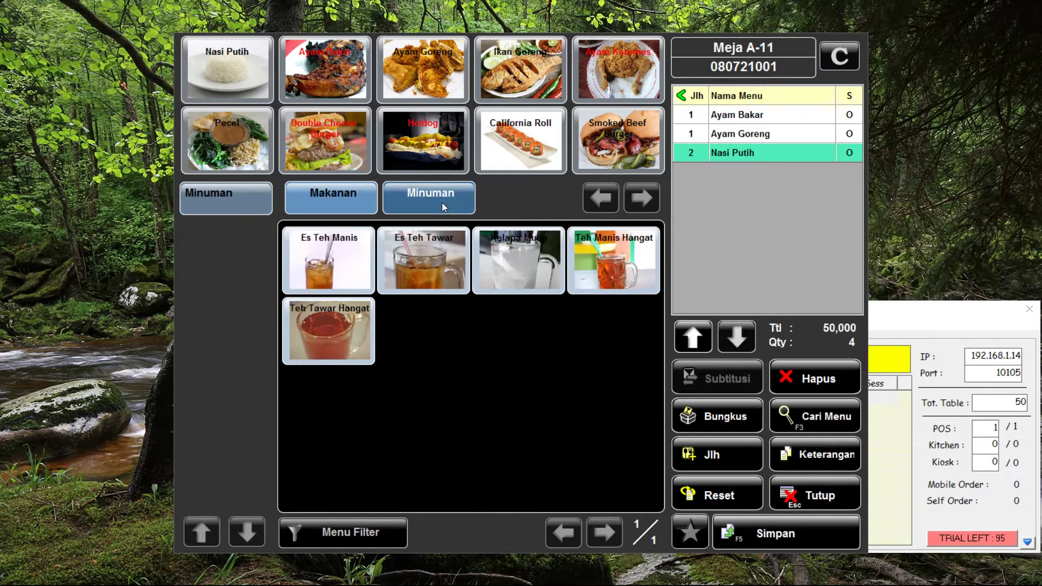
click(321, 256)
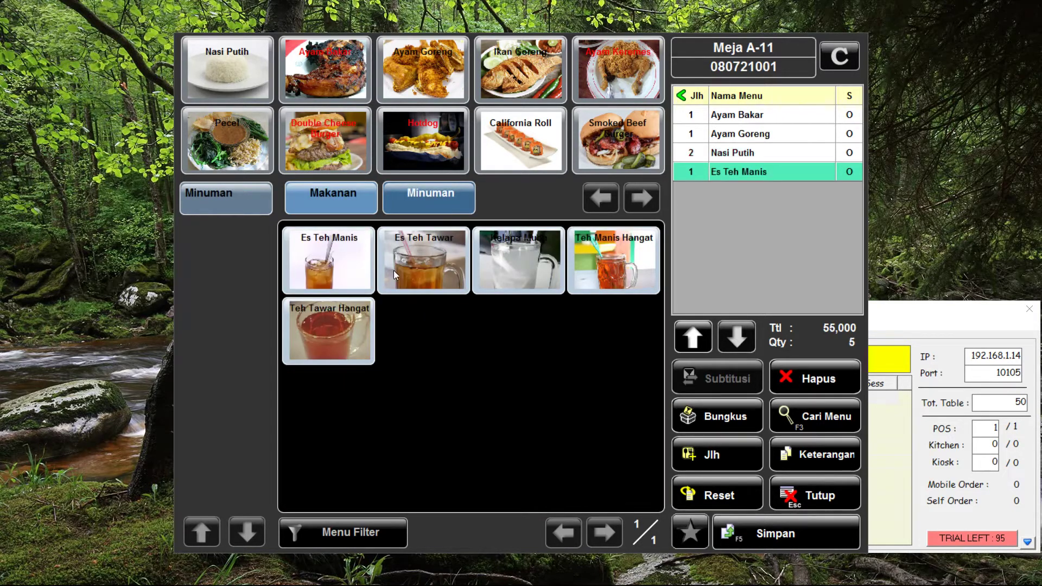
click(415, 269)
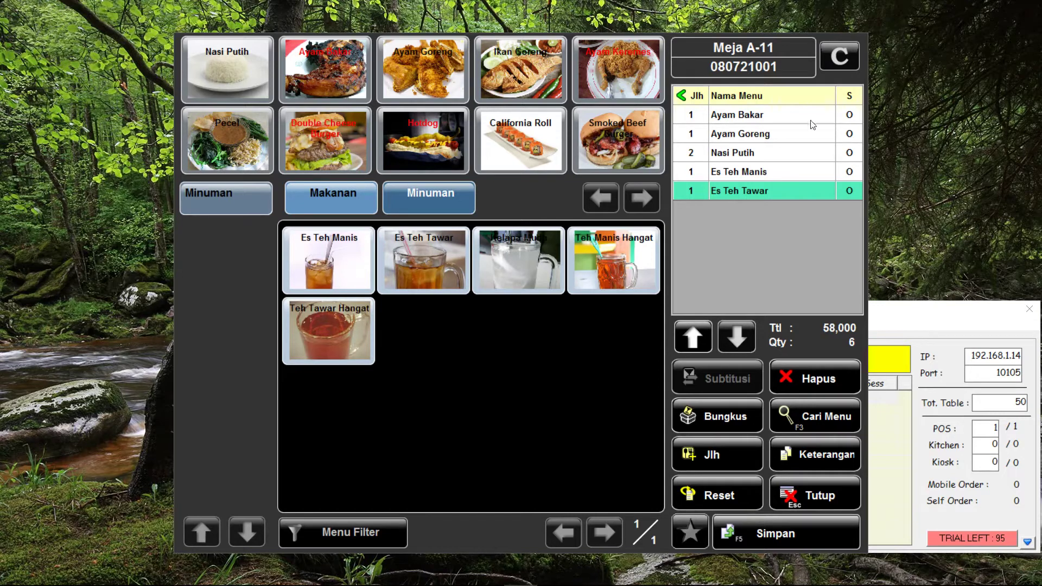
Replace Ayam Goreng with Ikan Goreng and save the 60,000 order
click(743, 135)
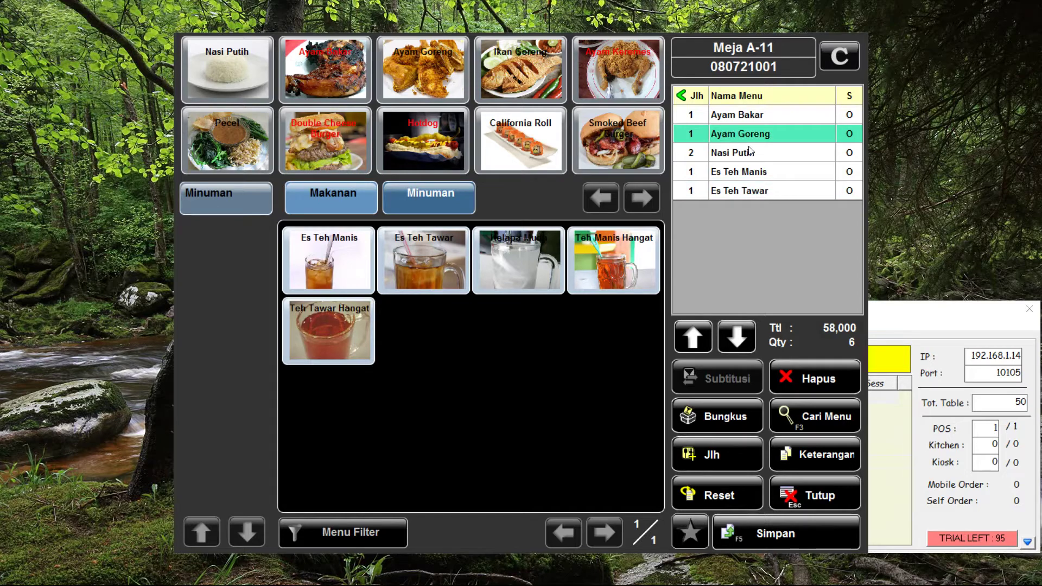
click(817, 380)
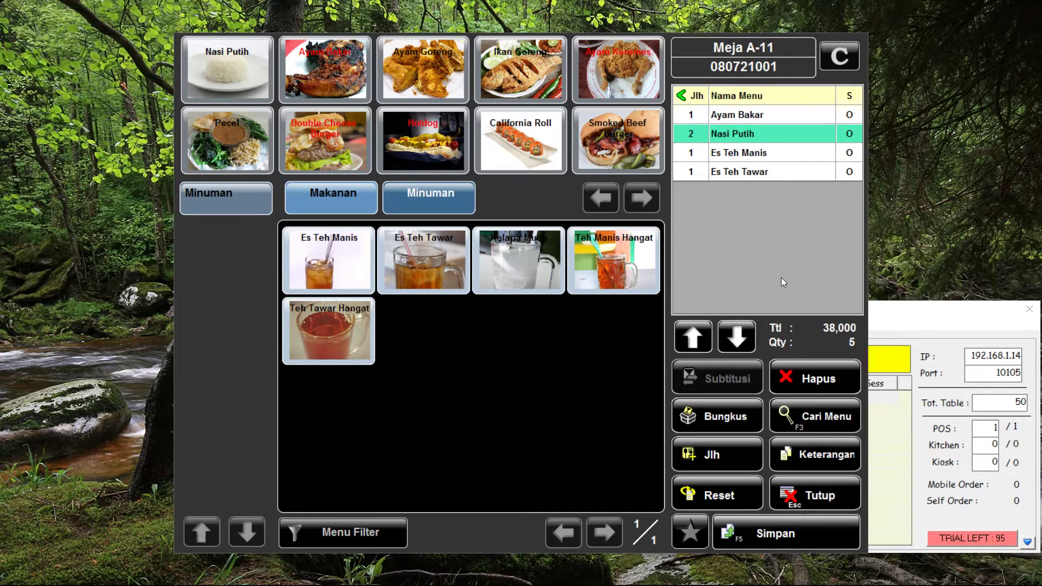
click(533, 80)
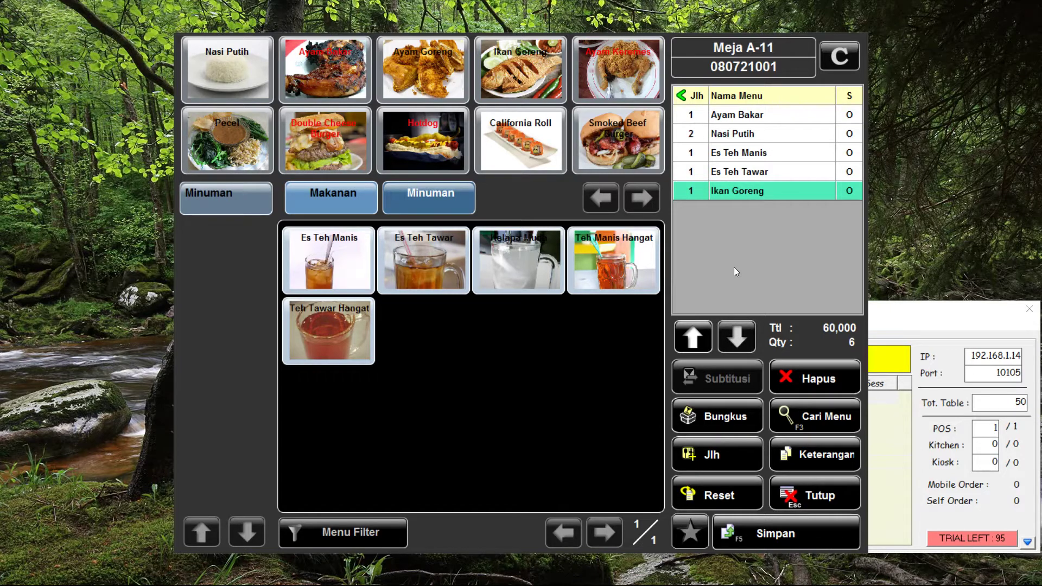
click(758, 542)
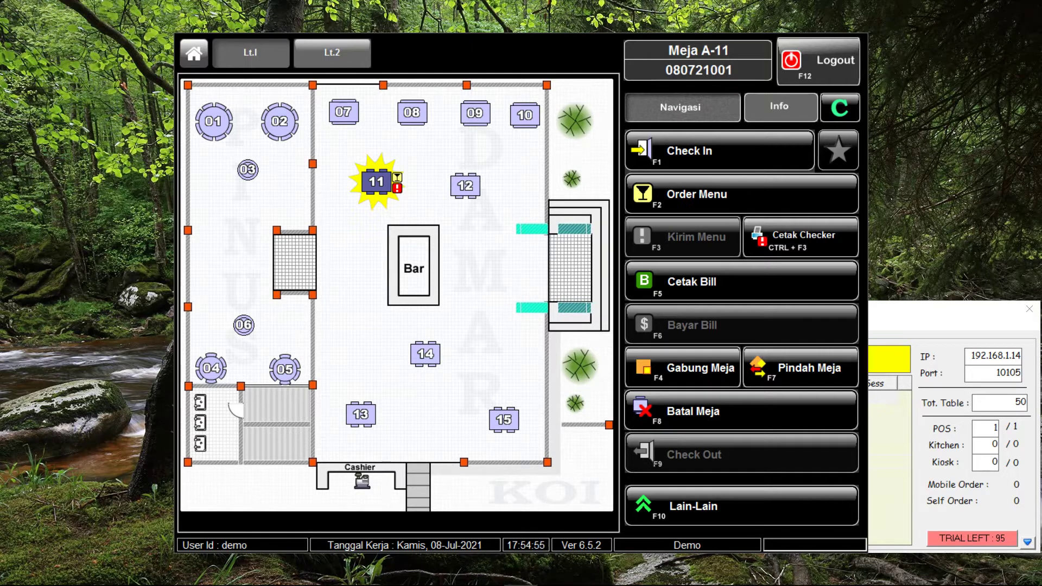
click(756, 99)
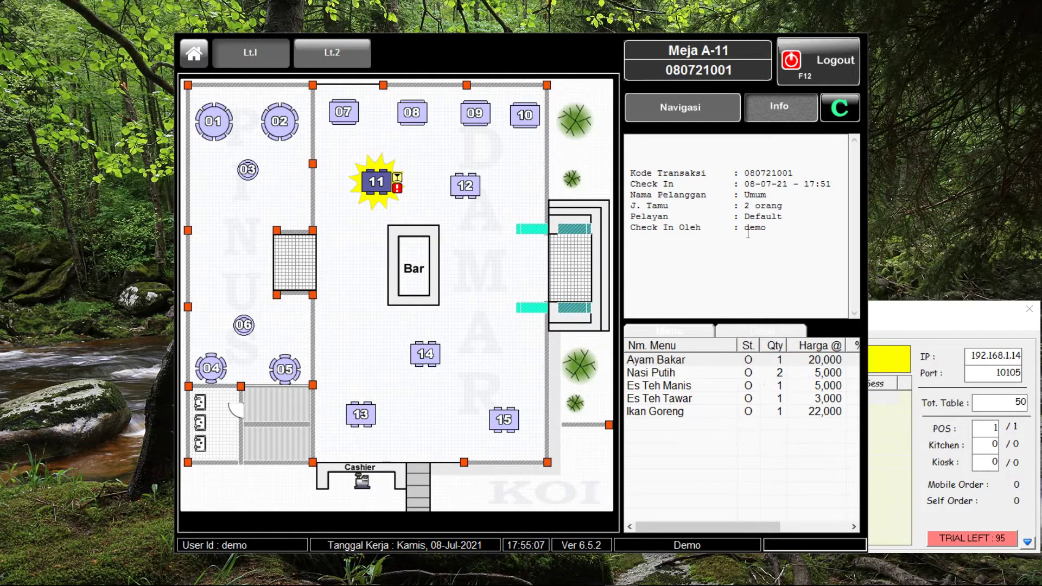
click(692, 114)
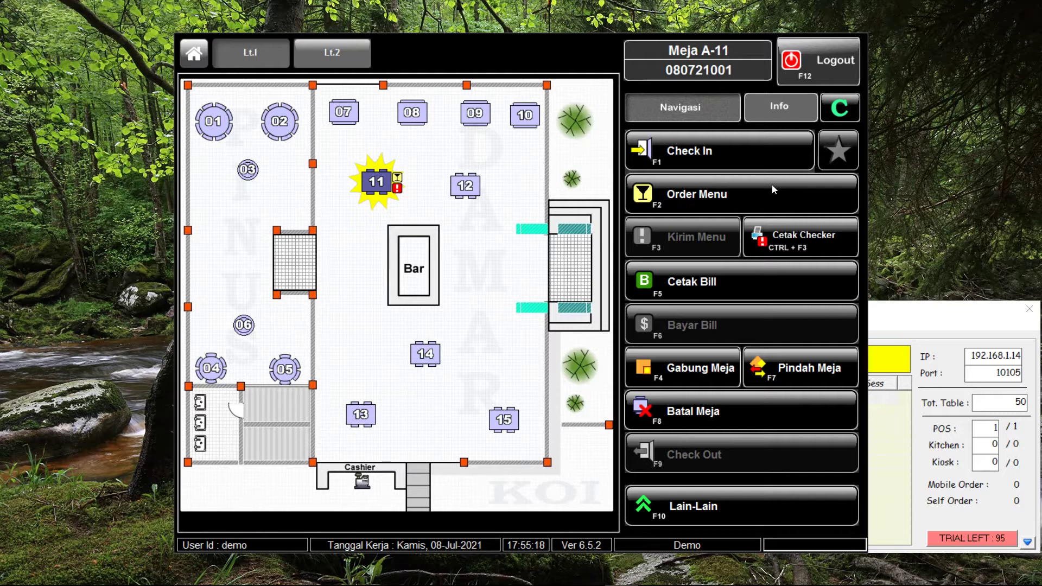
Print the kitchen checker for all five A-11 items, then close the checker list
click(783, 237)
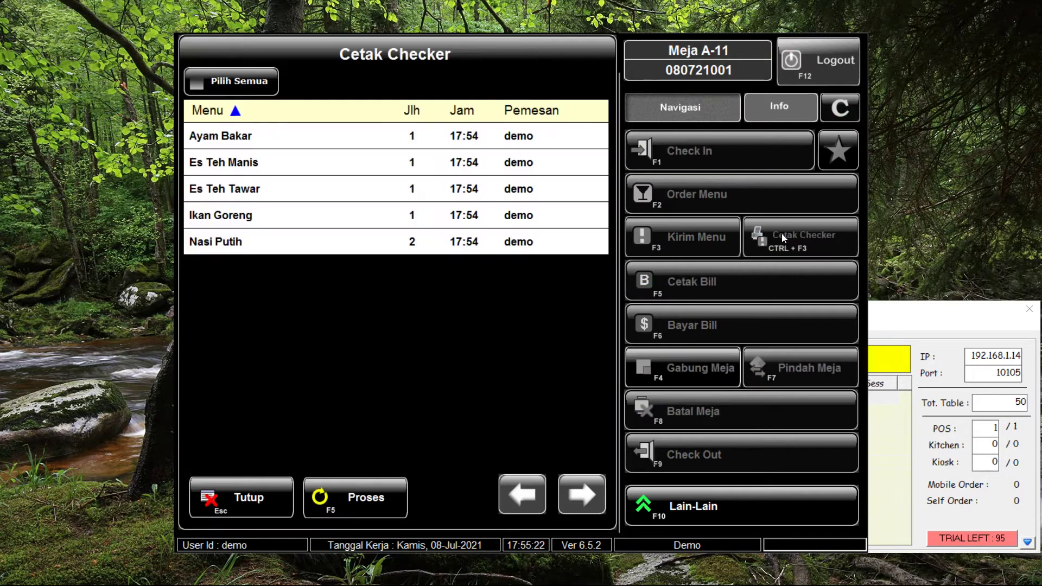
click(237, 78)
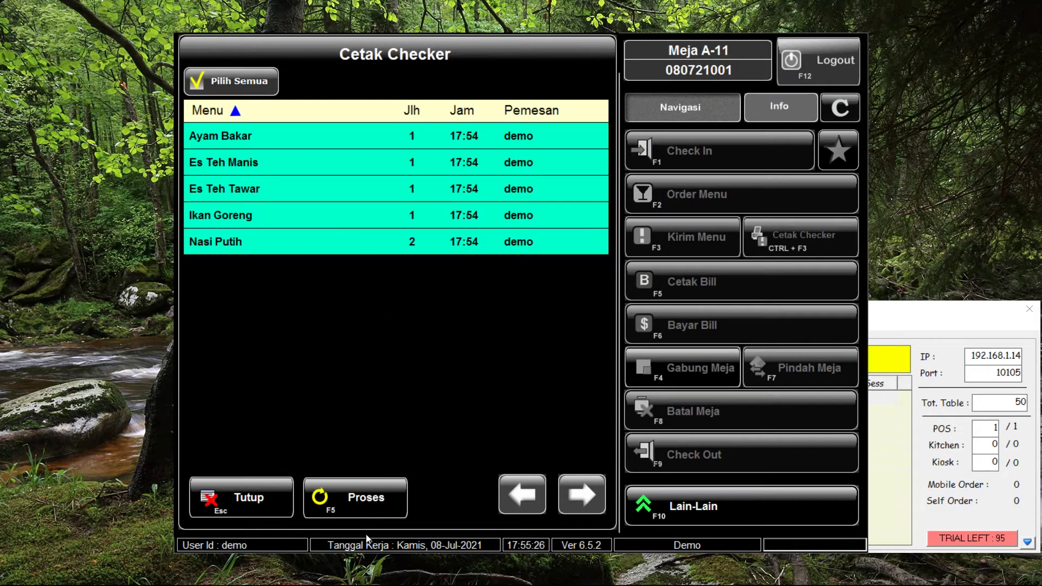
click(372, 504)
click(247, 491)
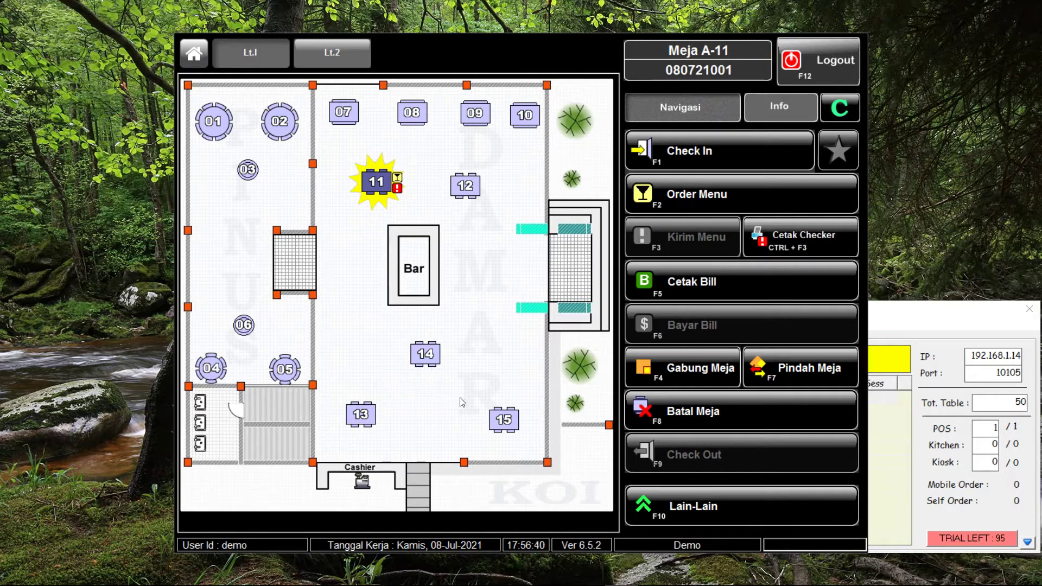
Check in table A-14 and save an order of Smoked Beef Burger and Teh Manis Hangat
click(434, 354)
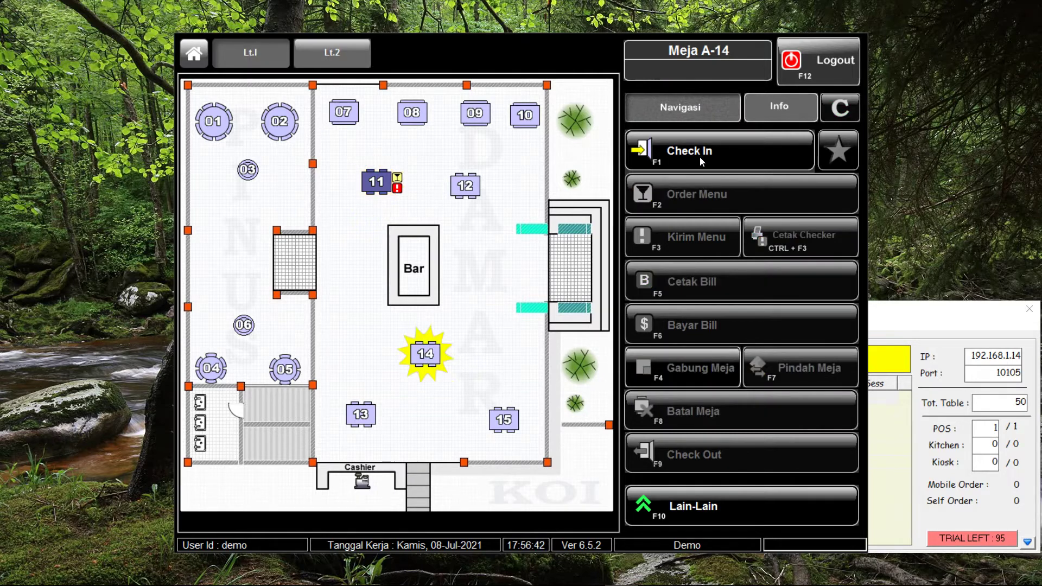
click(701, 155)
click(444, 452)
click(734, 195)
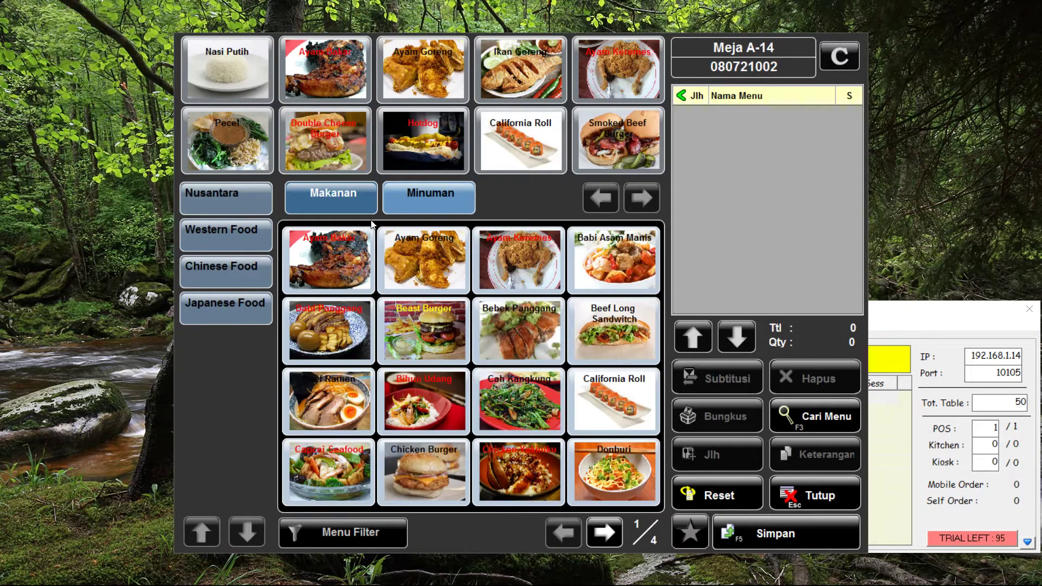
click(609, 158)
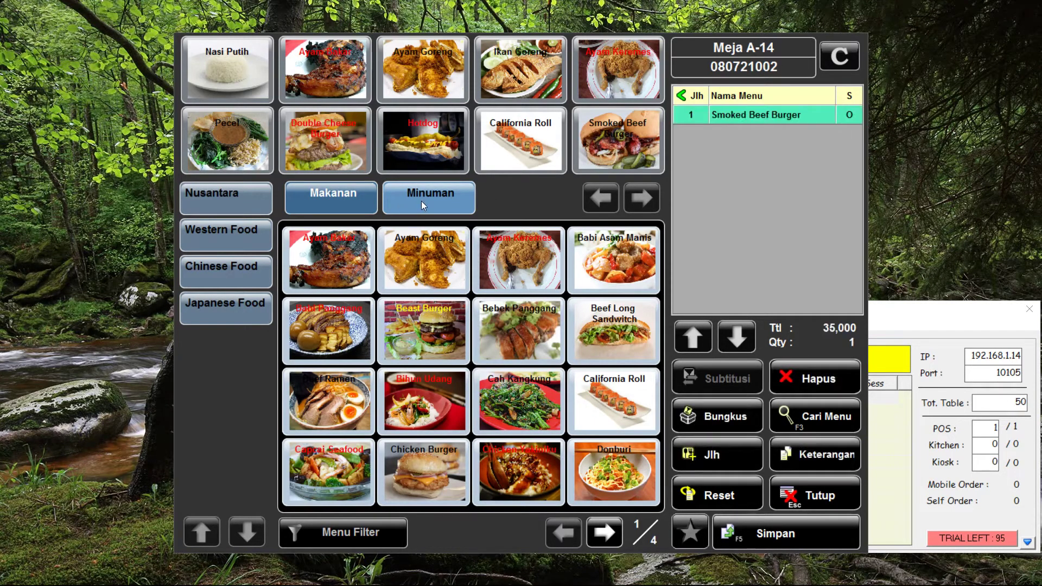
click(422, 205)
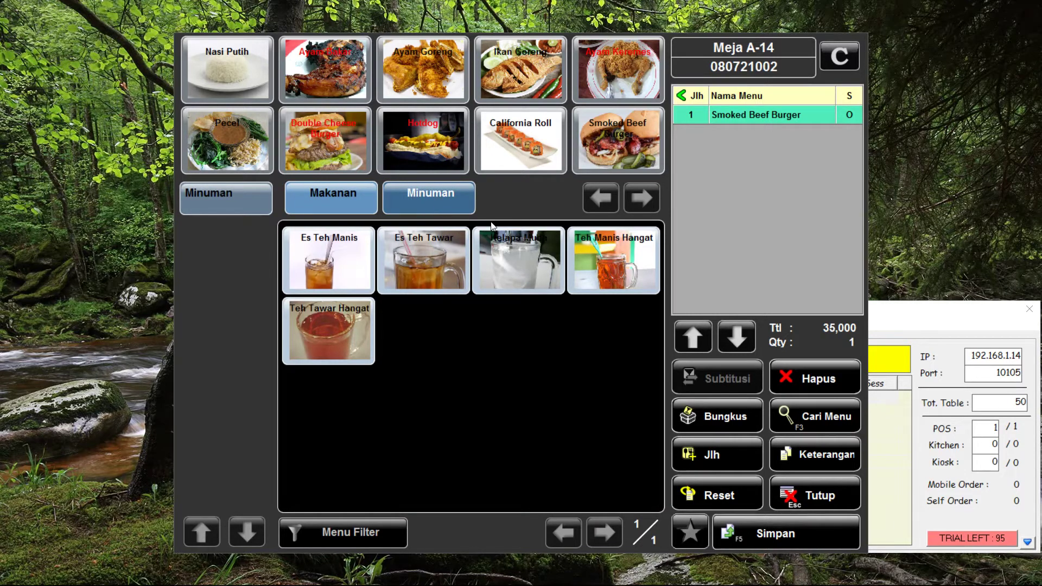
click(593, 262)
click(769, 542)
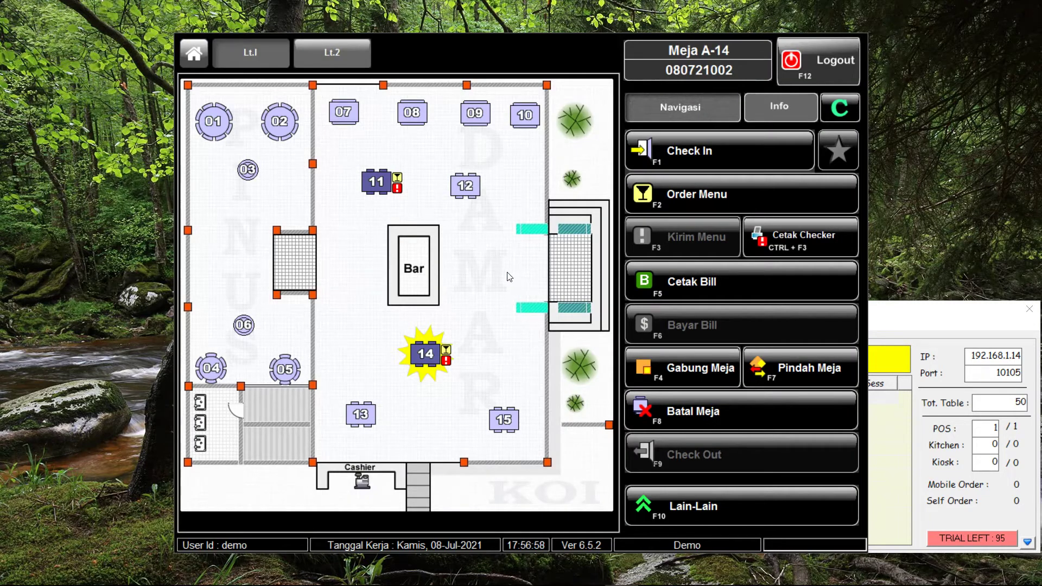
Check in table A-01 with a Hotdog and Es Teh Manis order (35,000), then select table 02
click(214, 122)
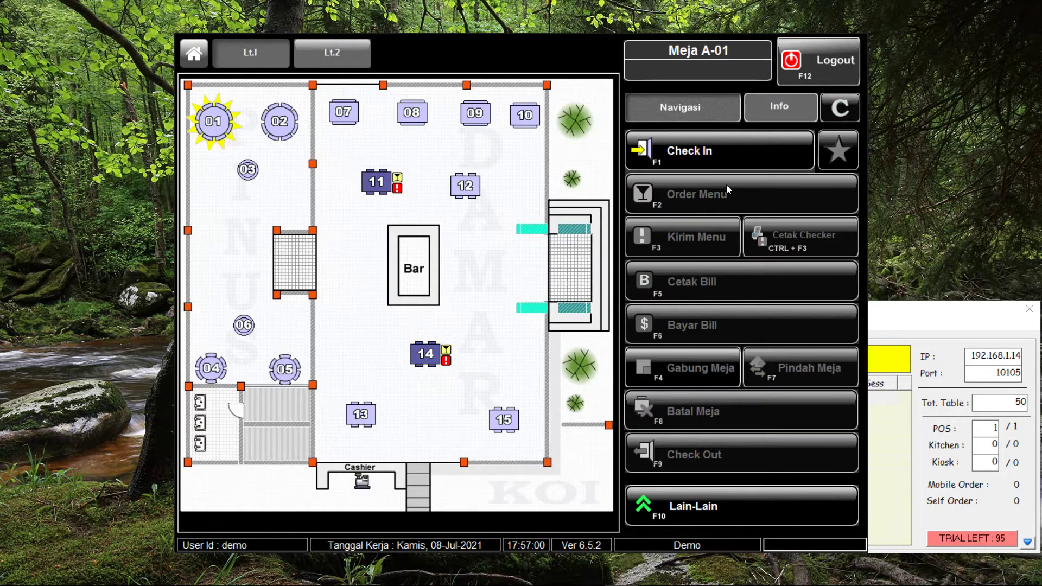
click(684, 152)
click(459, 446)
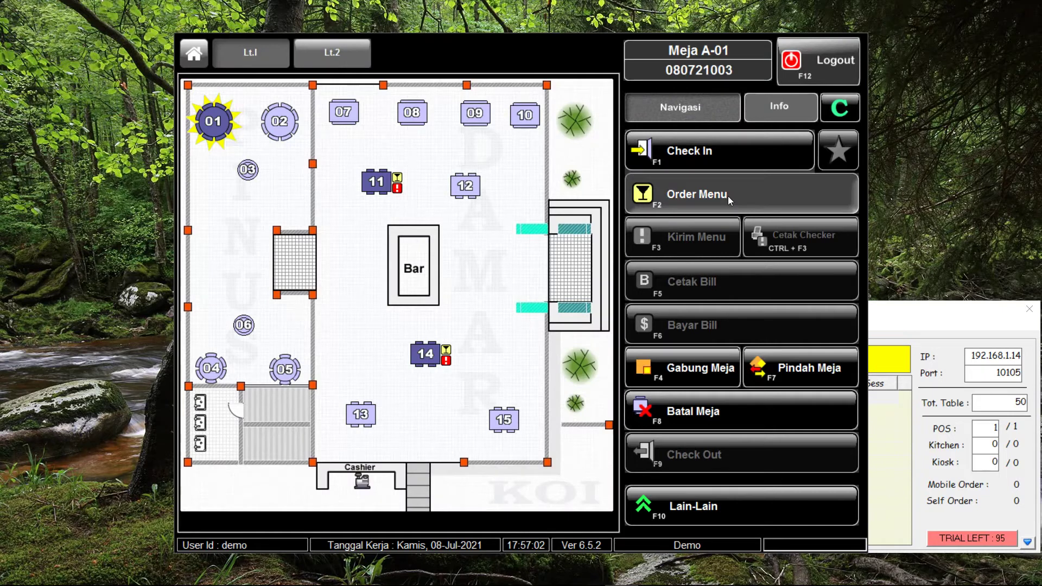
click(697, 199)
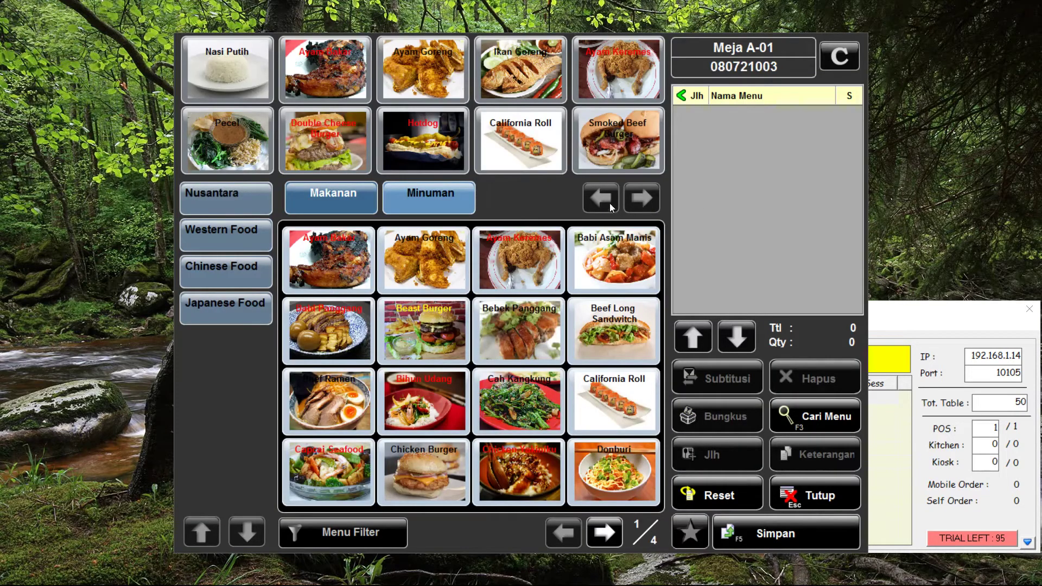
click(443, 148)
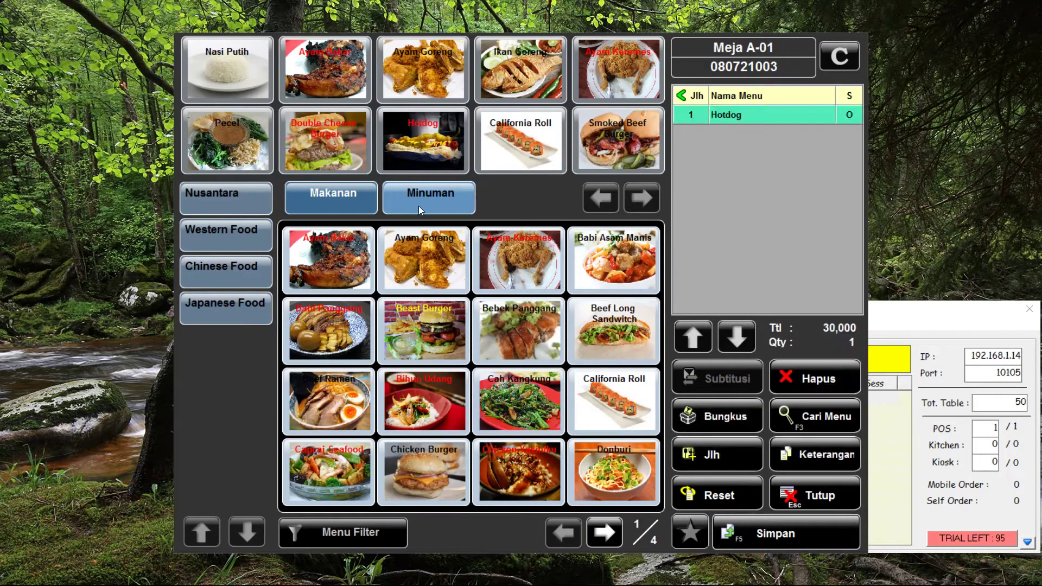
click(419, 207)
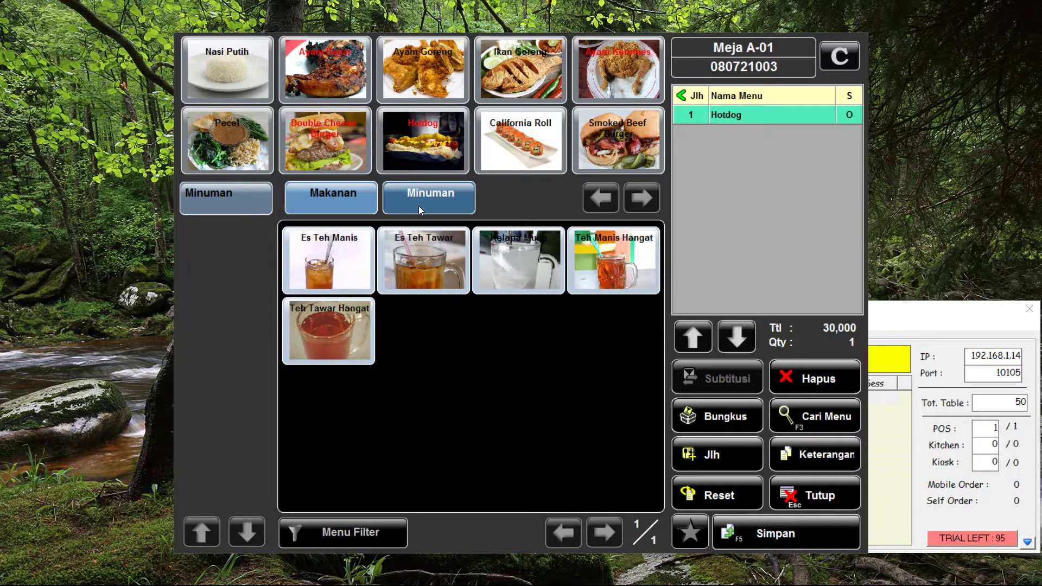
click(348, 267)
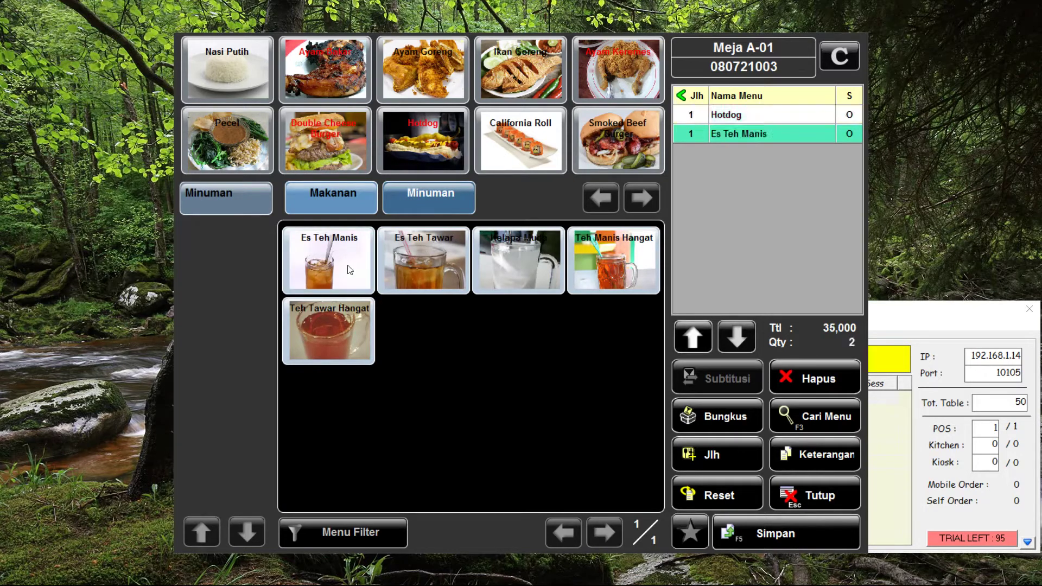
click(757, 535)
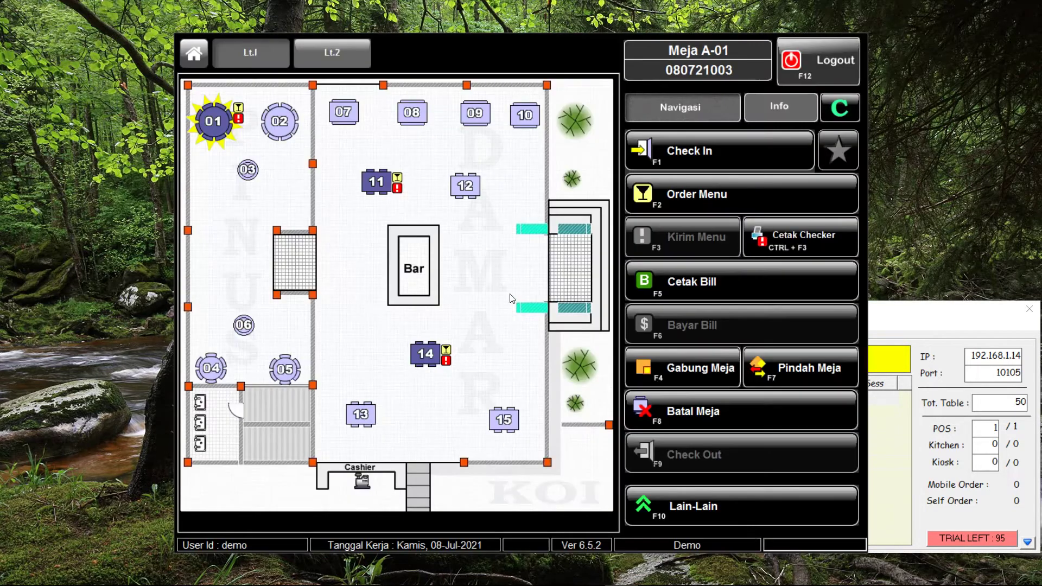
click(286, 133)
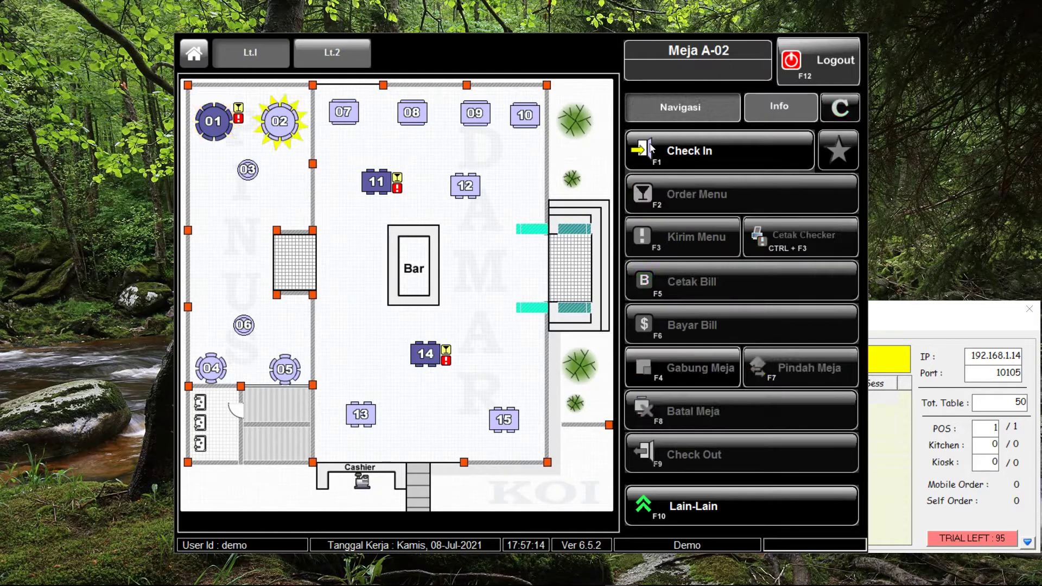
Check in table A-02 and save an order of one California Roll and one Es Teh Manis
click(696, 153)
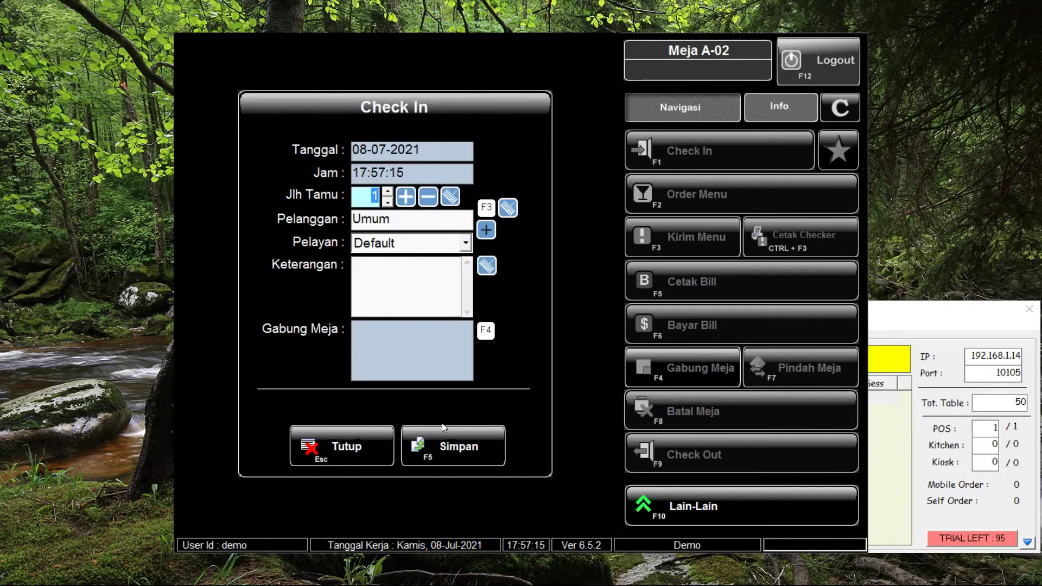
click(434, 442)
click(676, 196)
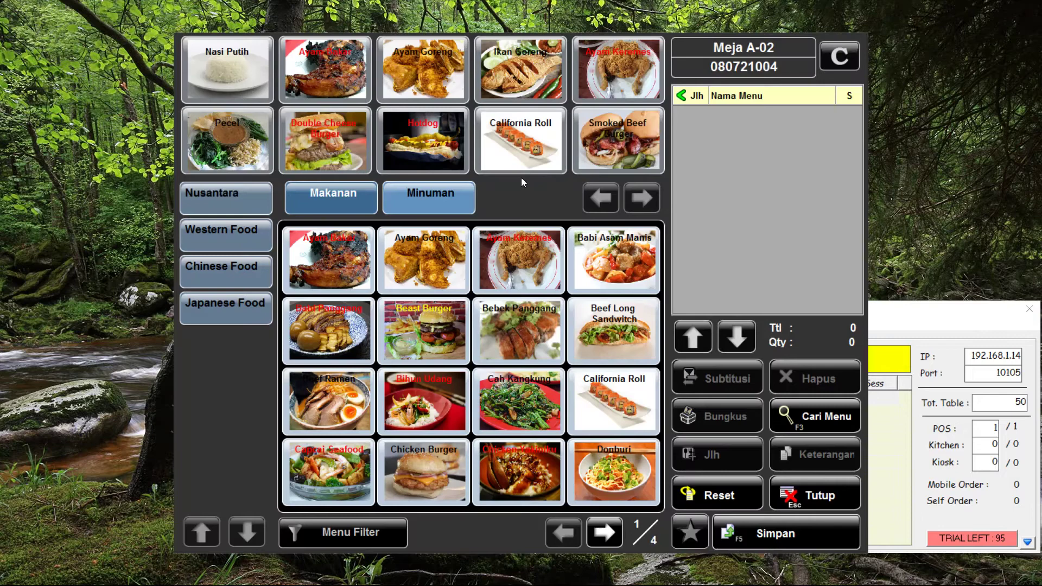
click(520, 146)
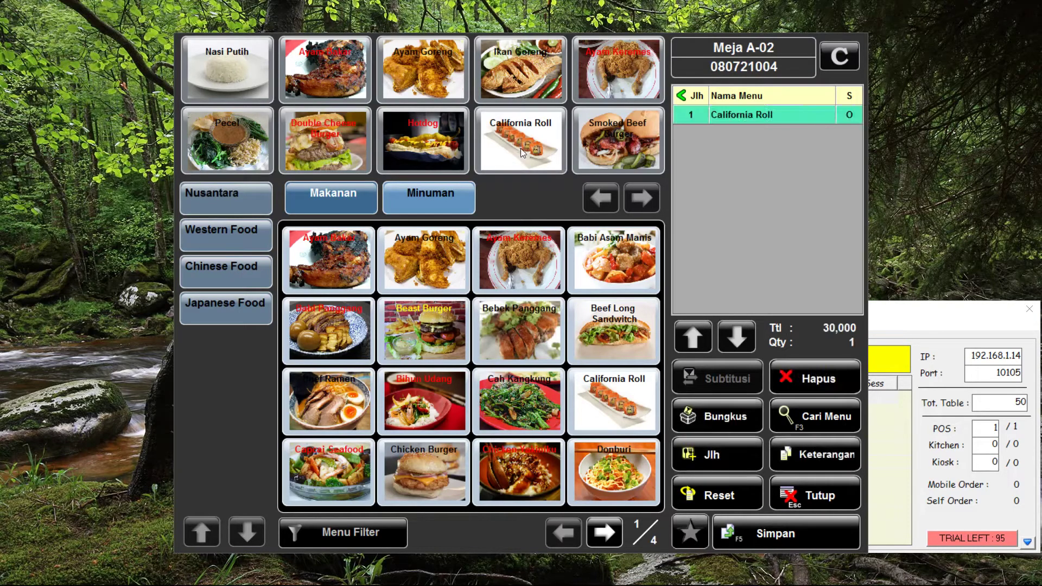
click(462, 214)
click(330, 258)
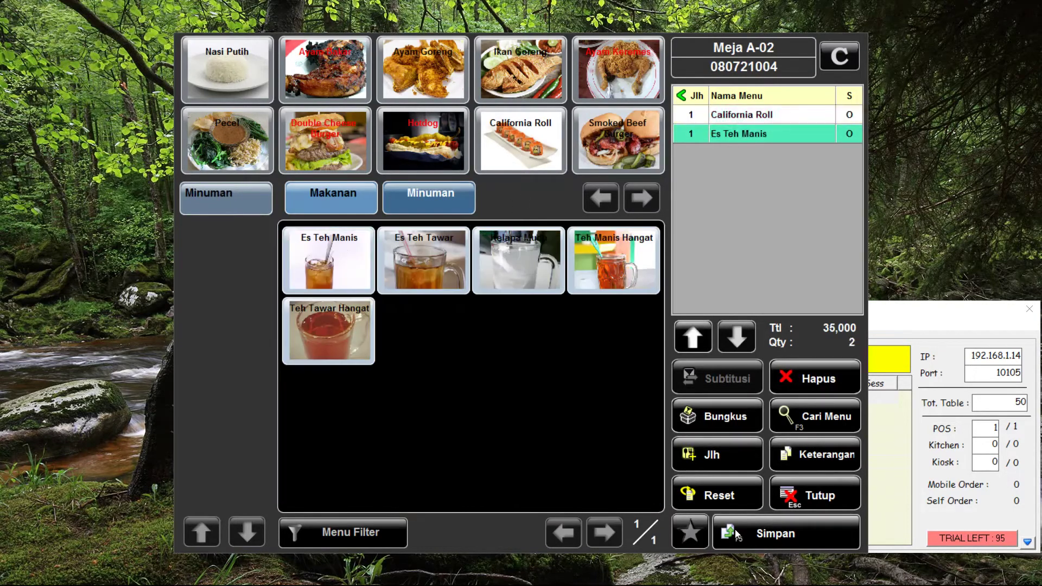
click(751, 534)
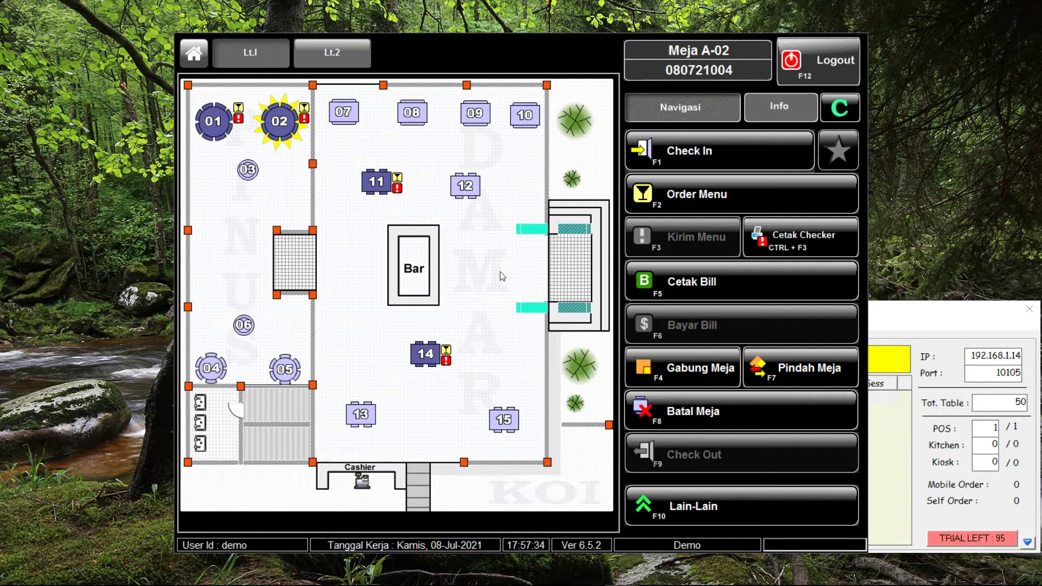
click(387, 188)
Print table A-11's bill: 60,000 subtotal plus 10% service and 10% tax, totalling 72,000
click(734, 280)
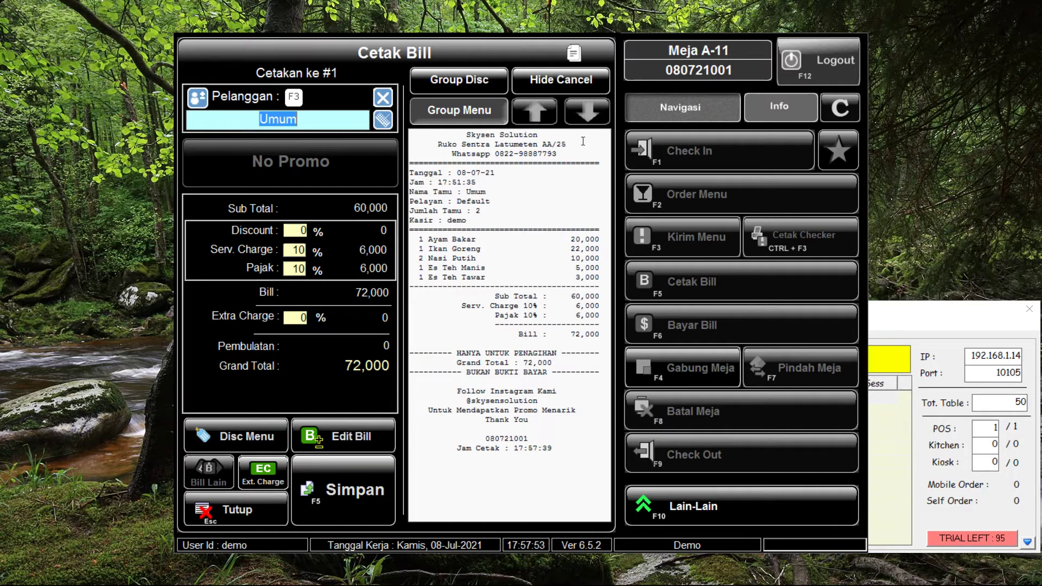
click(350, 493)
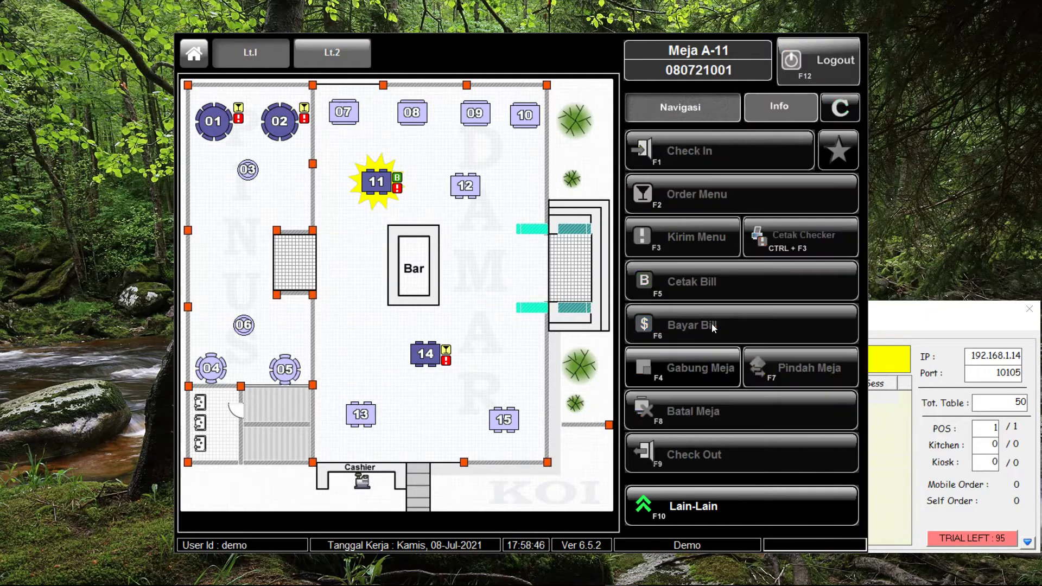
Open Bayar Bill for table A-11's 72,000 total and dismiss the cash keypad
click(712, 324)
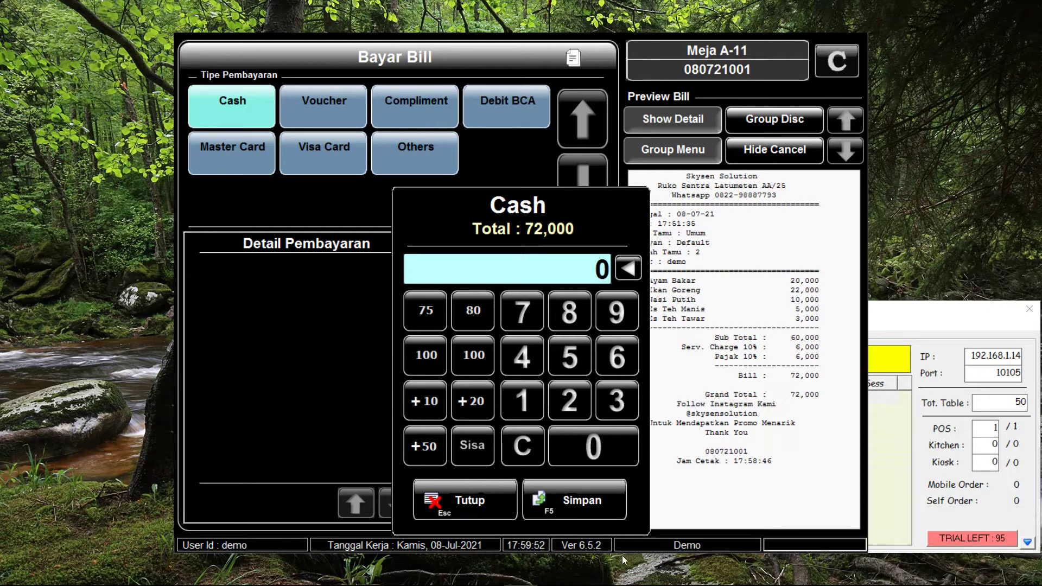
click(475, 494)
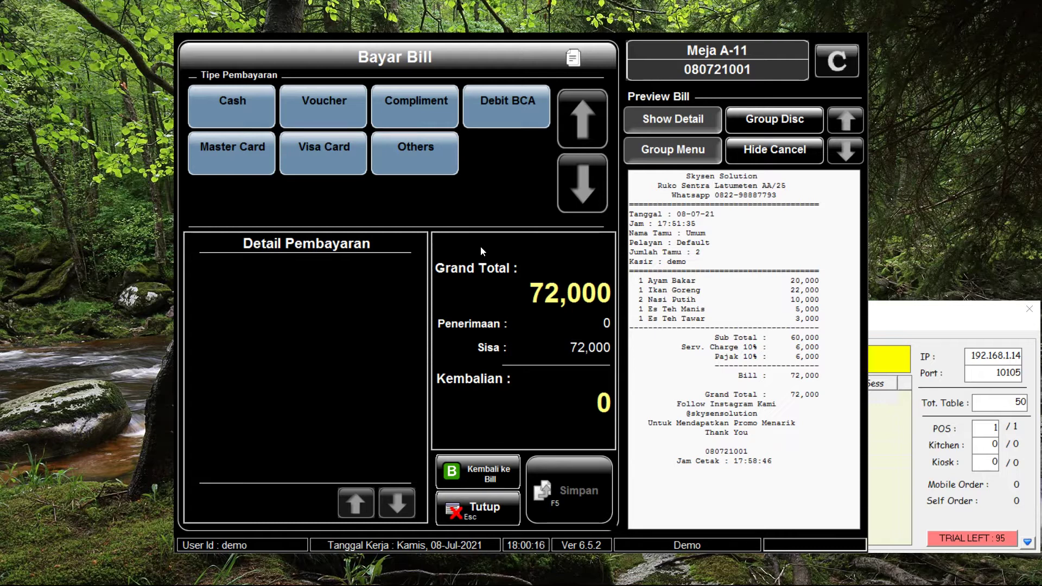
Choose Debit BCA as the payment type with an amount of 40,000
click(517, 112)
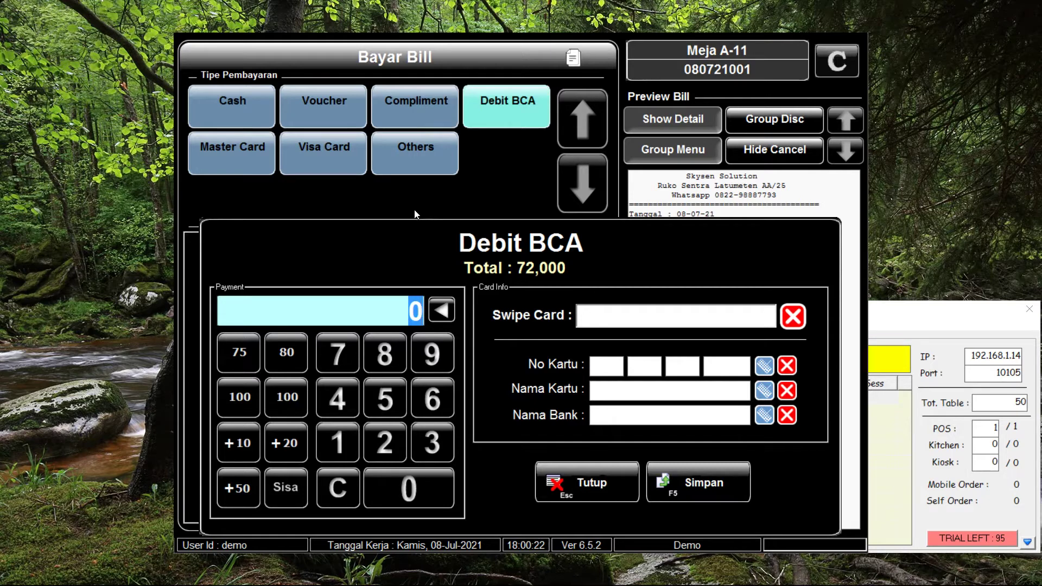
click(341, 408)
double_click(398, 494)
click(399, 494)
click(398, 494)
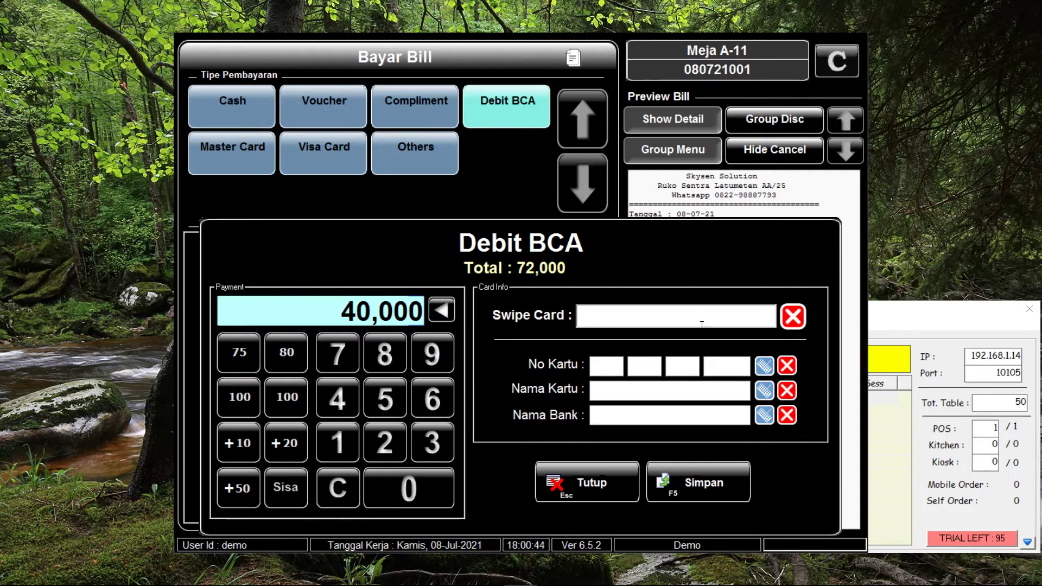
Fill in the card number, cardholder name and bank BCA, then save the 40,000 payment
click(706, 321)
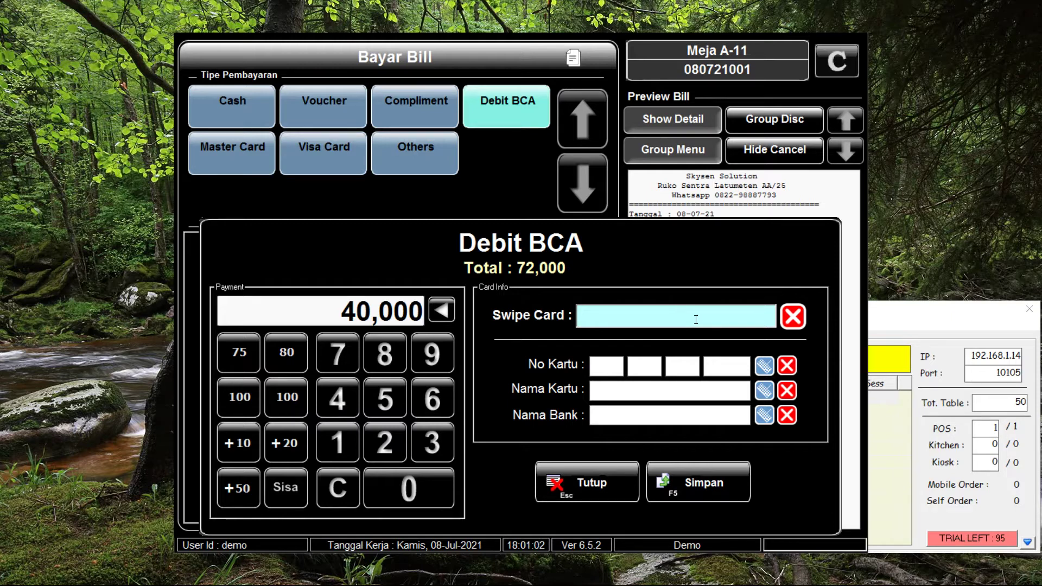
click(688, 364)
text(1)
click(736, 371)
text(2345)
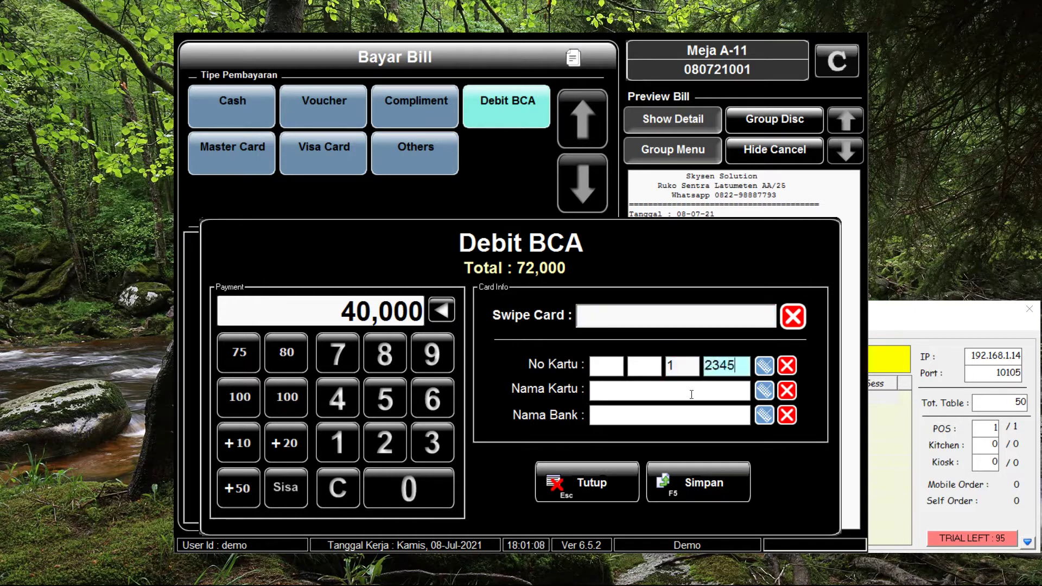
click(686, 398)
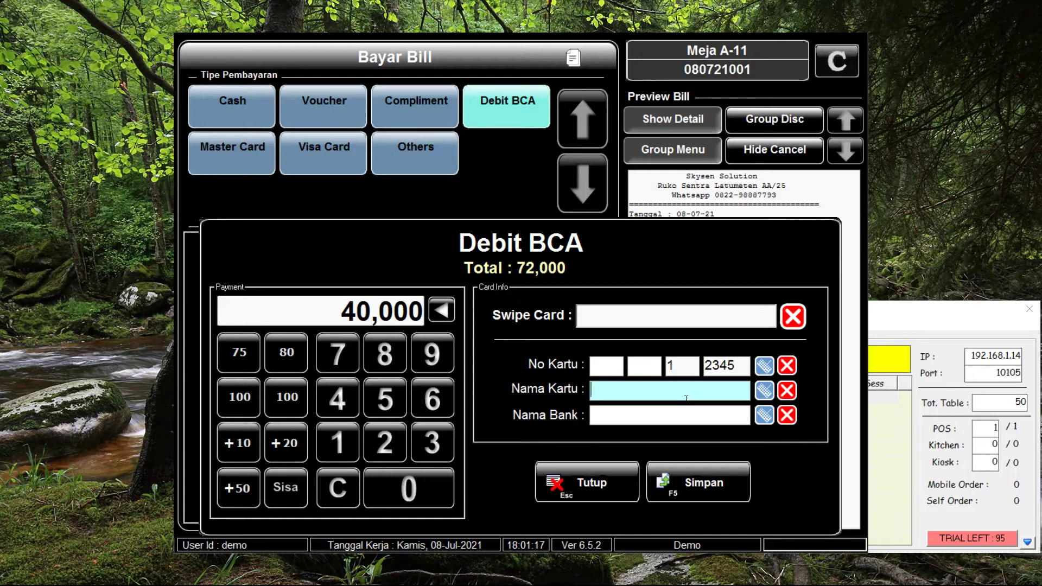
text(Andi)
key(Tab)
text(BCA)
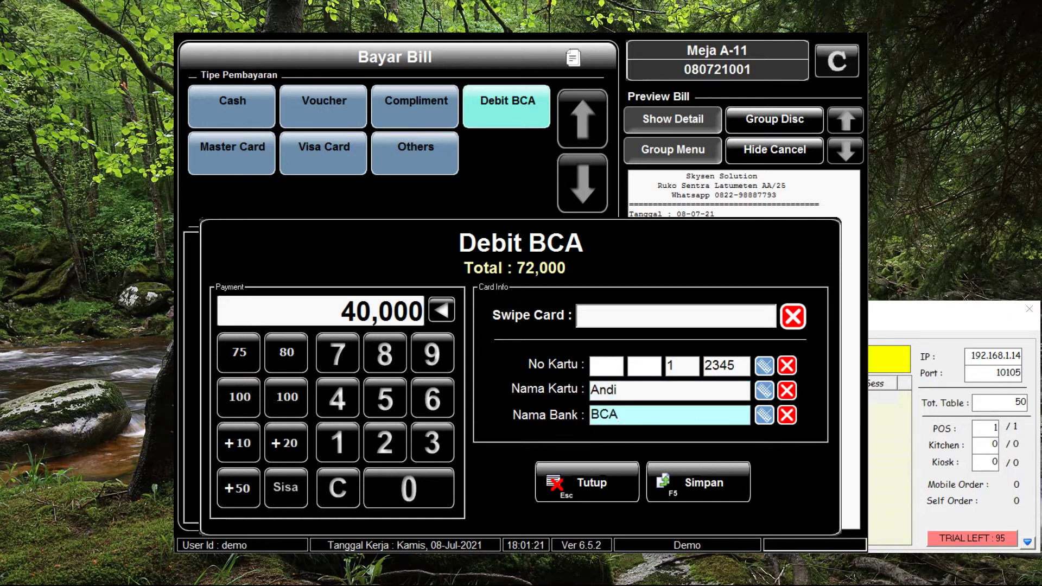
click(728, 493)
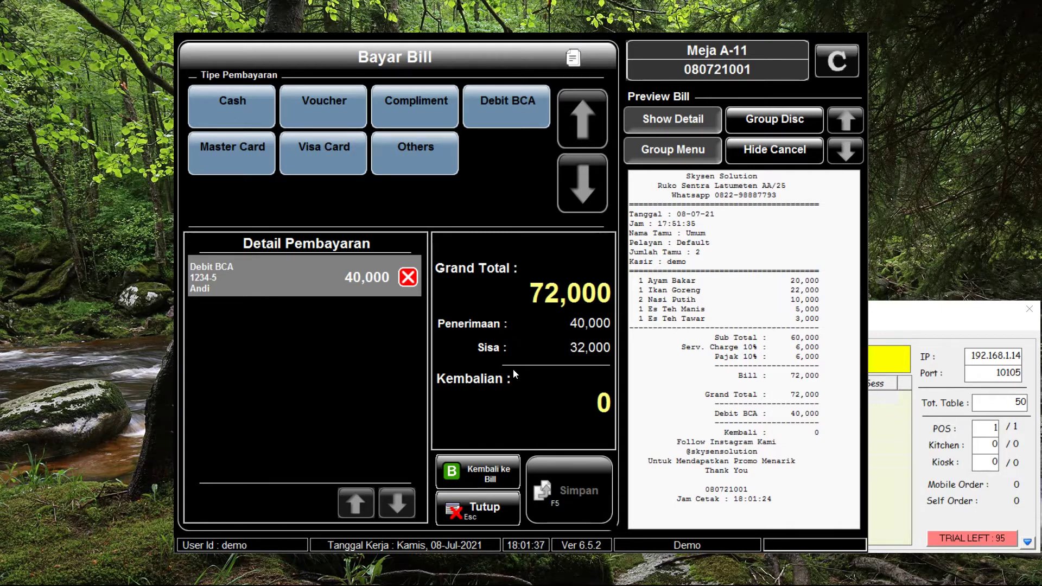
Add a 32,000 Visa Card payment and enter the card number
click(347, 170)
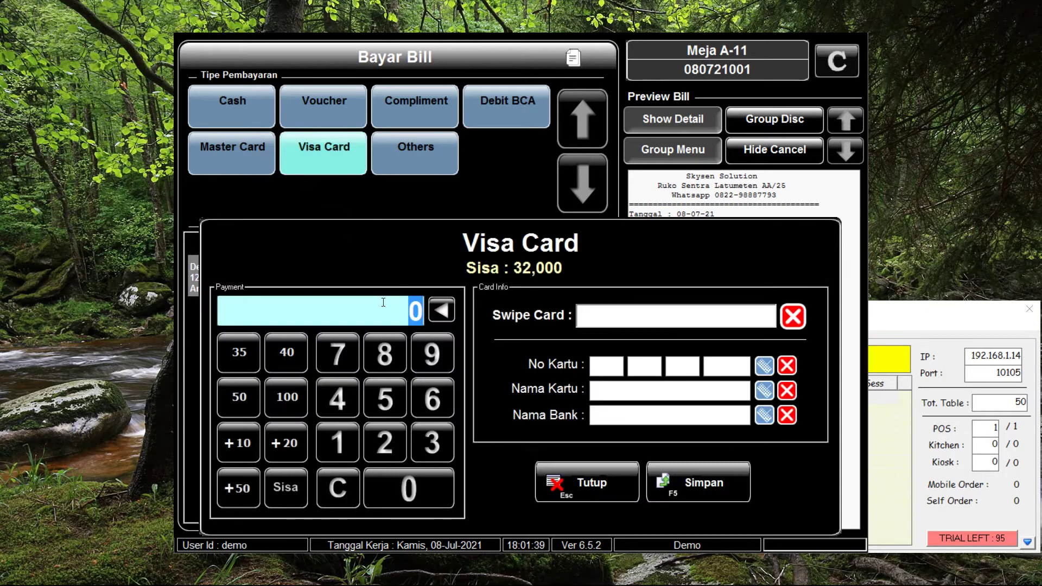
text(32,000)
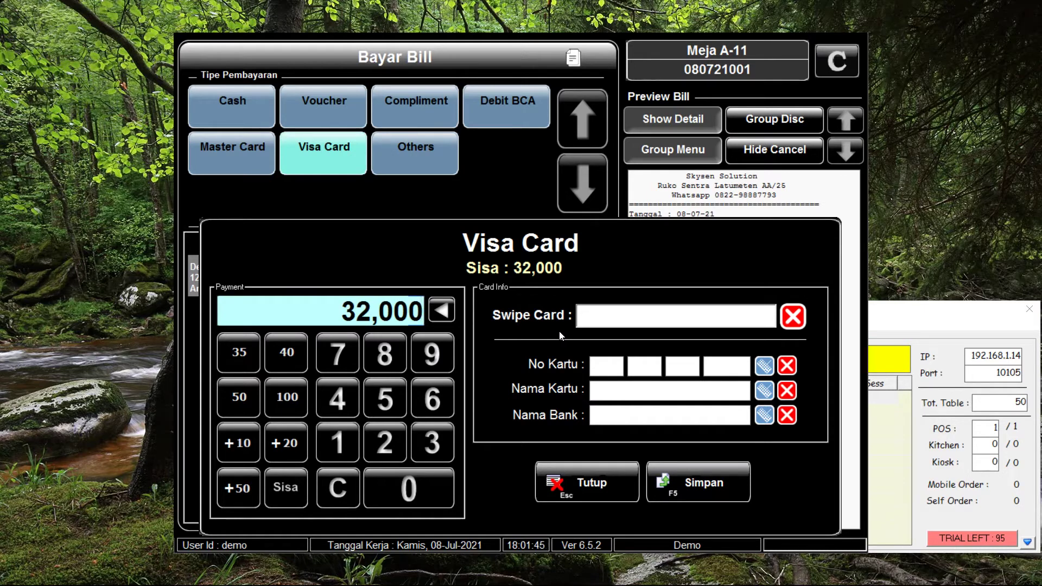
click(685, 368)
text(1)
key(Tab)
text(1111)
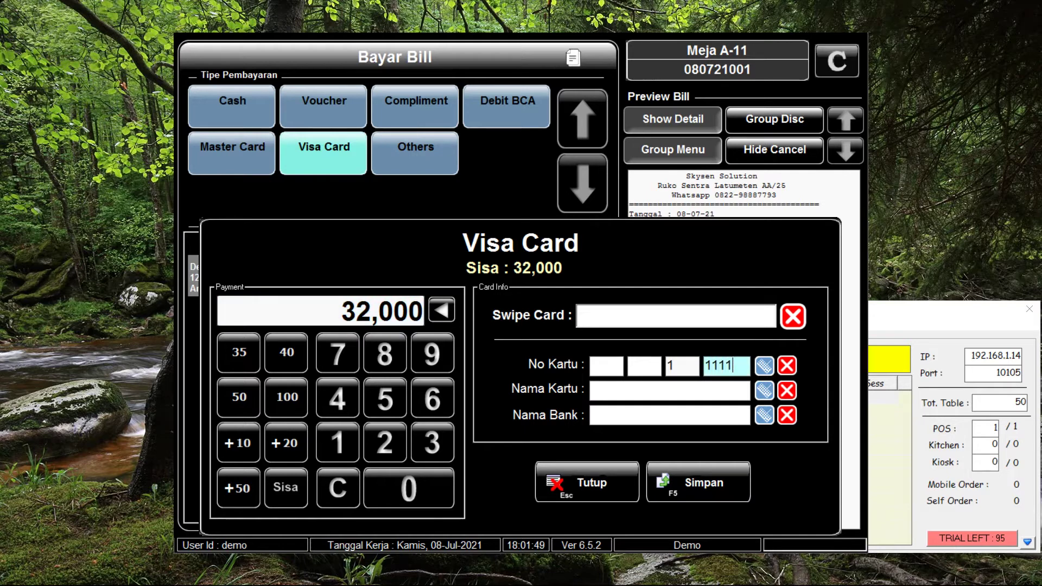
Enter the cardholder name and bank BCA, save the Visa payment and the fully paid bill
key(Tab)
text(Andi)
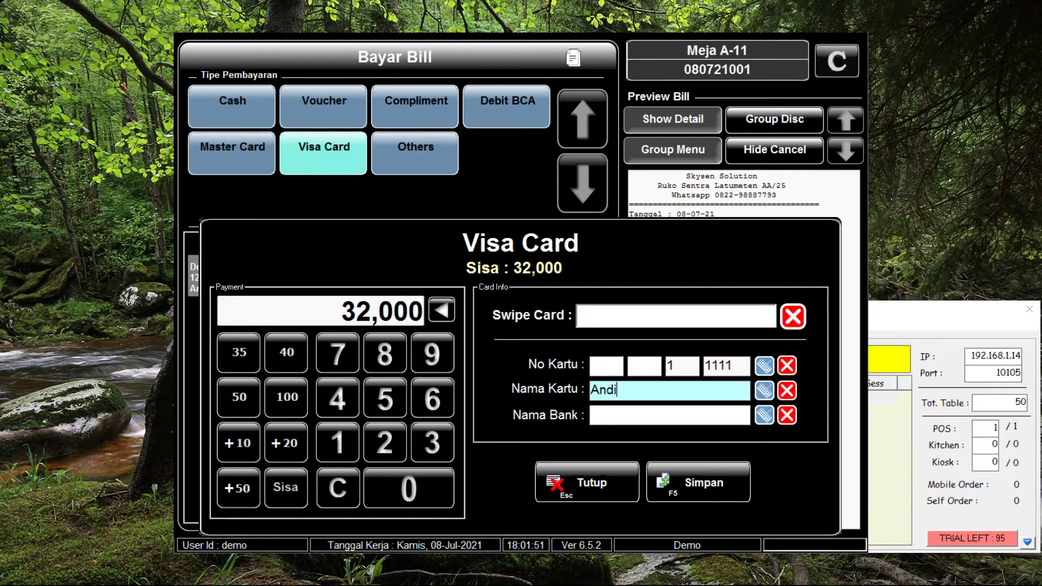
key(Tab)
text(BCA)
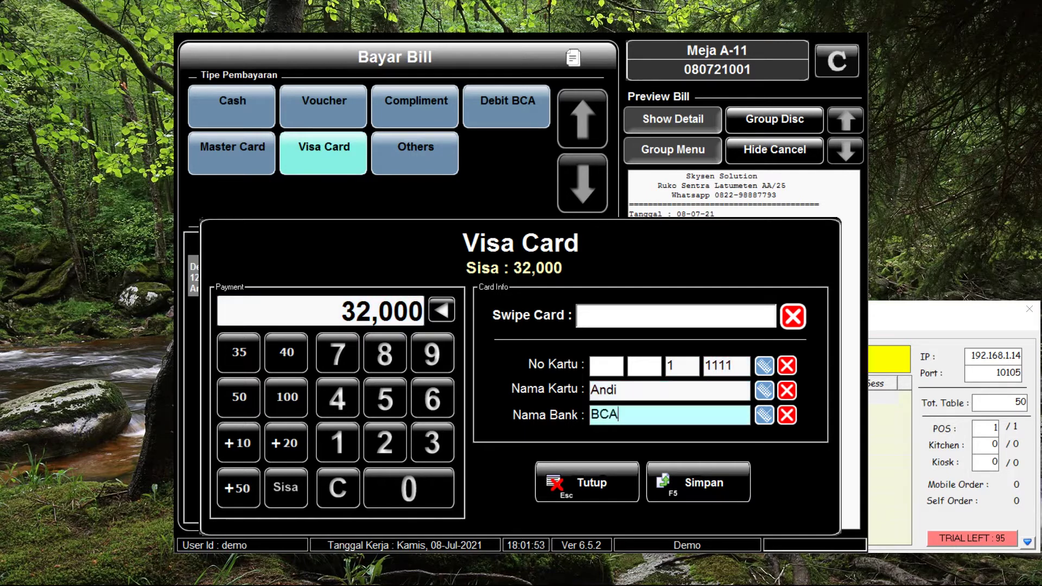
click(715, 465)
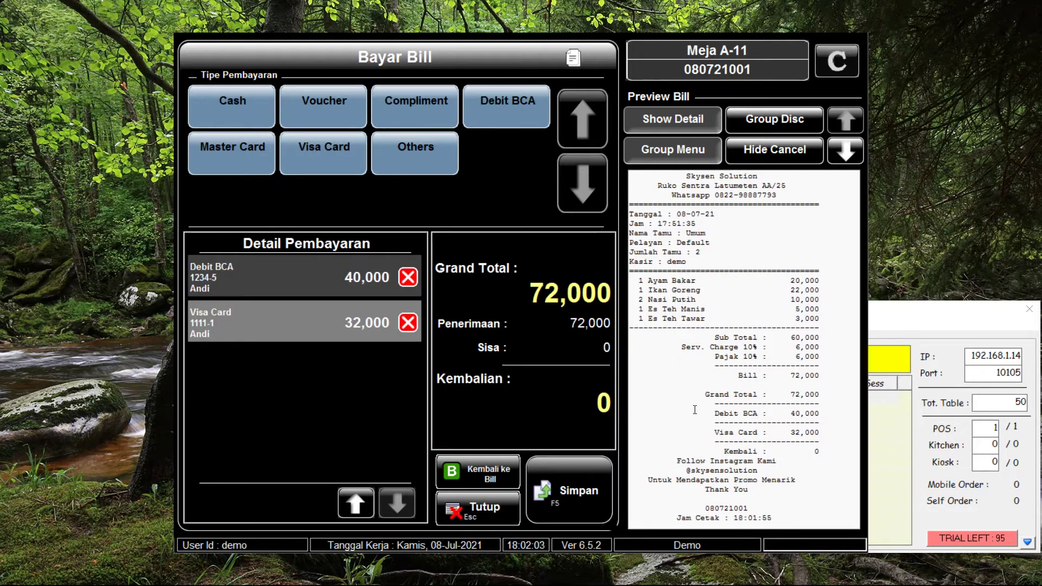
click(561, 491)
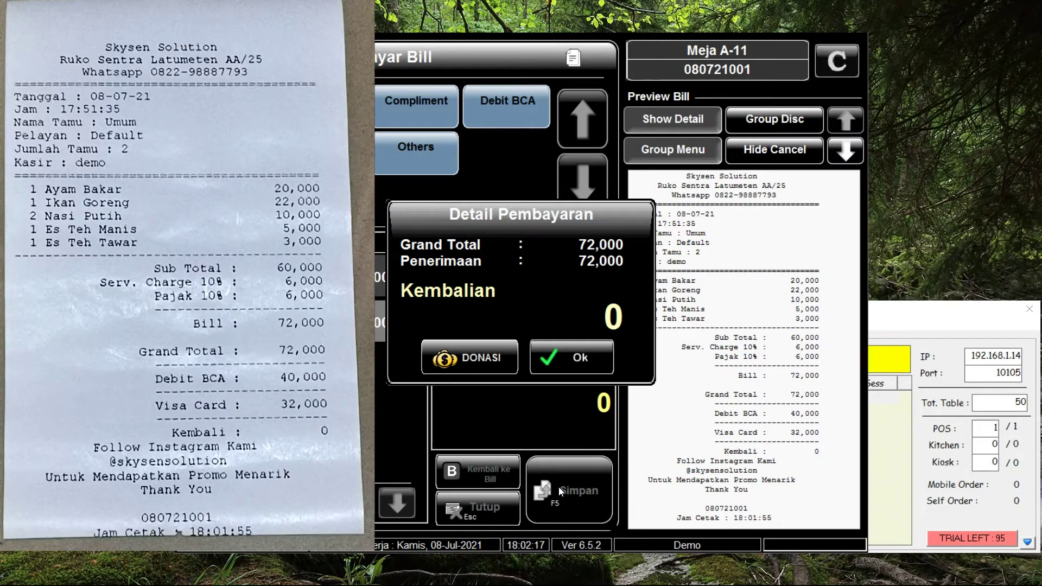
Accept the payment summary showing 72,000 received and 0 change for table A-11
click(610, 371)
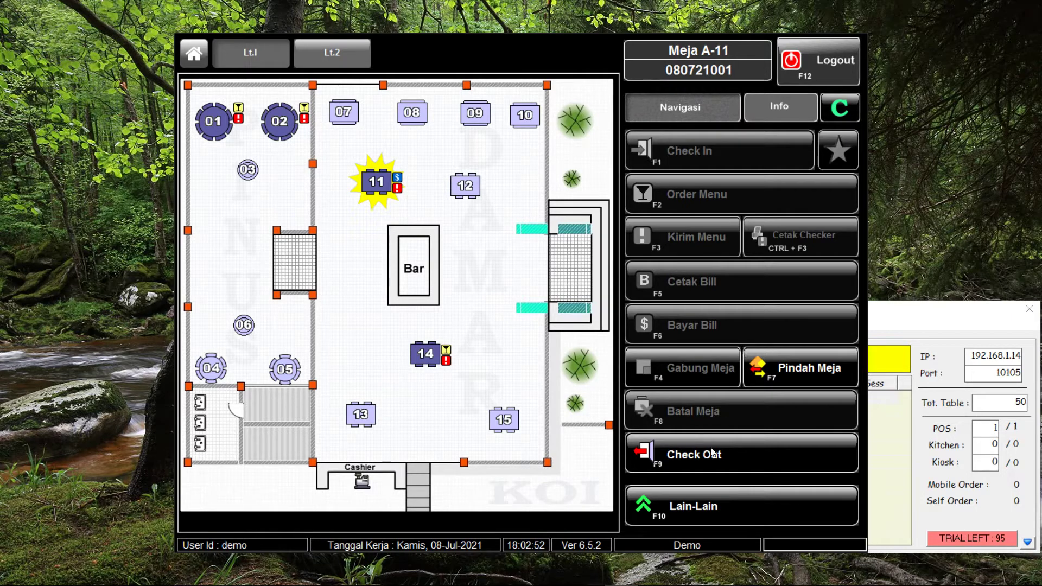
Check out table A-11 so it shows vacant, then select table A-02
click(713, 455)
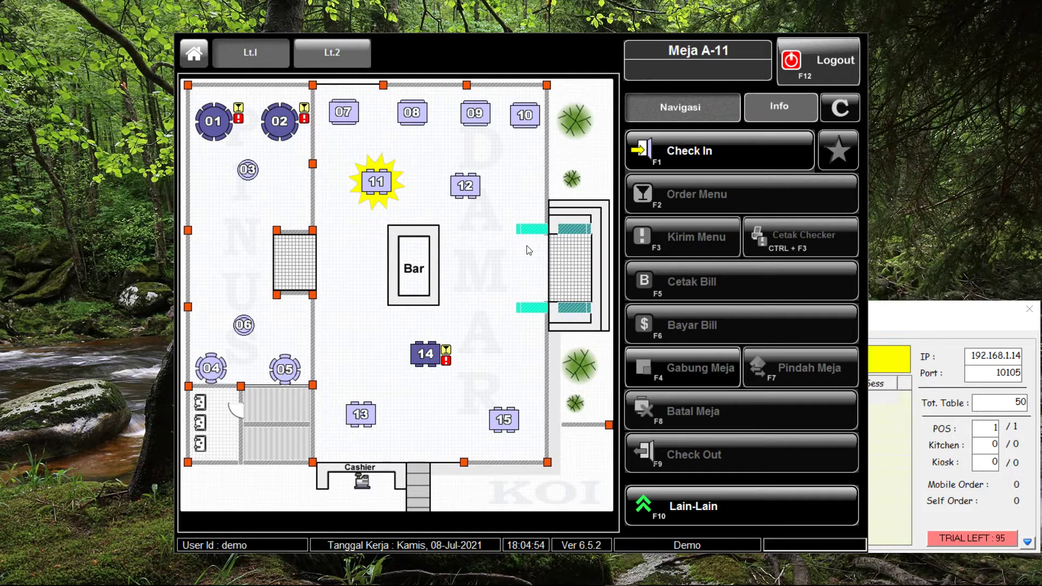
click(283, 121)
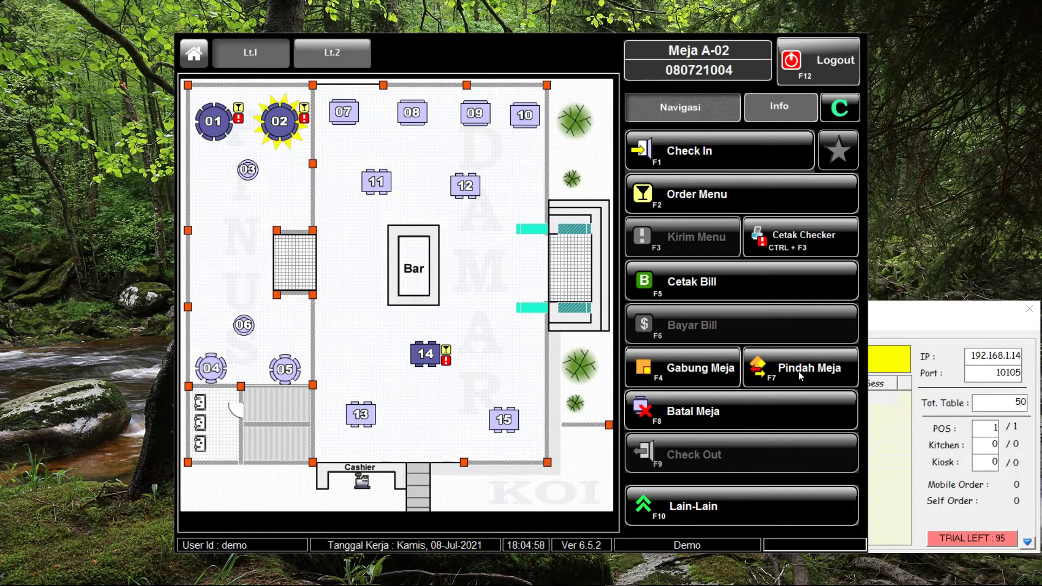
Move table A-02's bill to table A-03 with the memo reason 'Dekat AC'
click(812, 367)
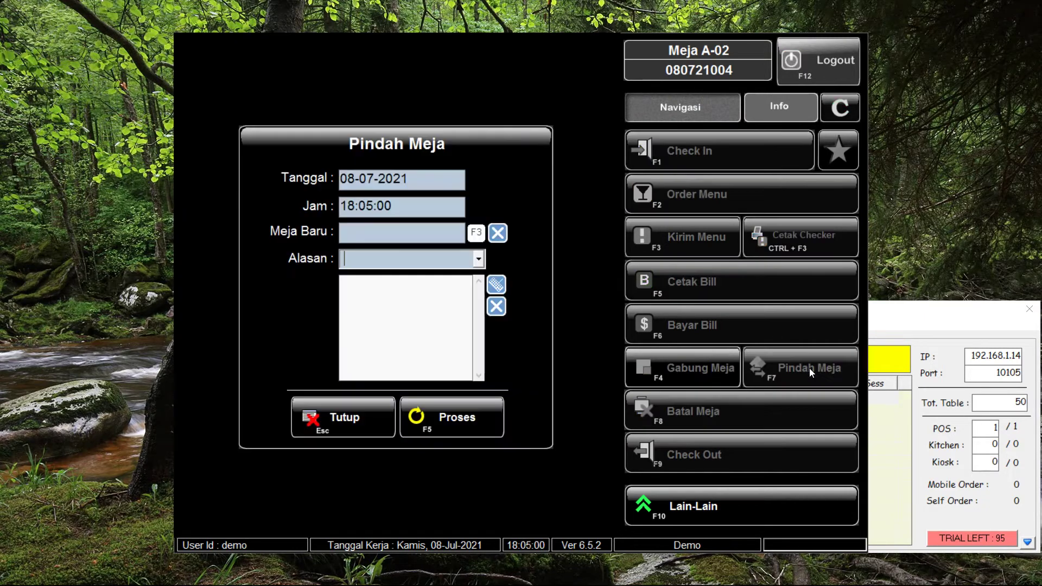
click(476, 232)
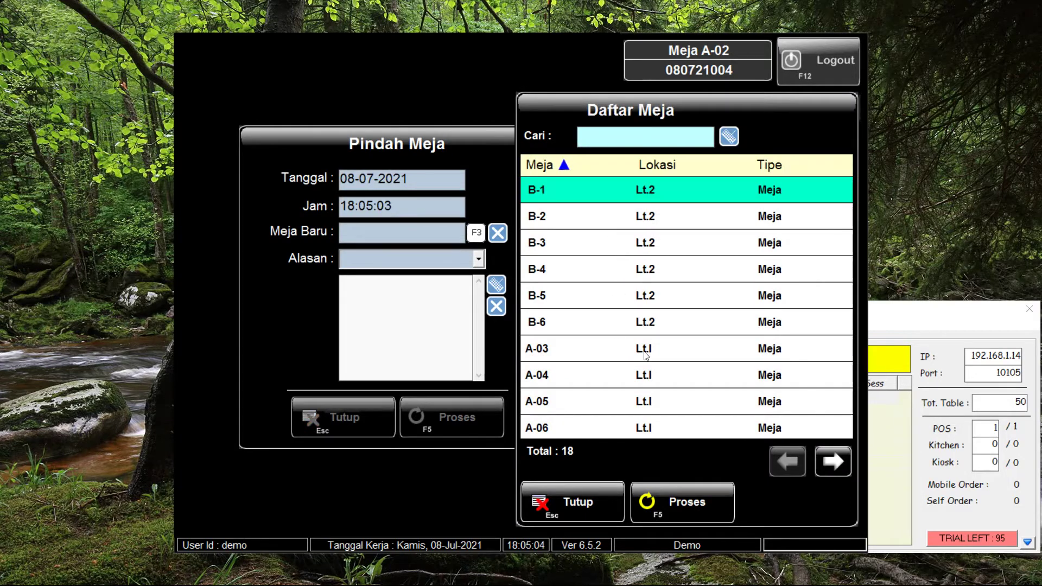
double_click(623, 354)
click(381, 297)
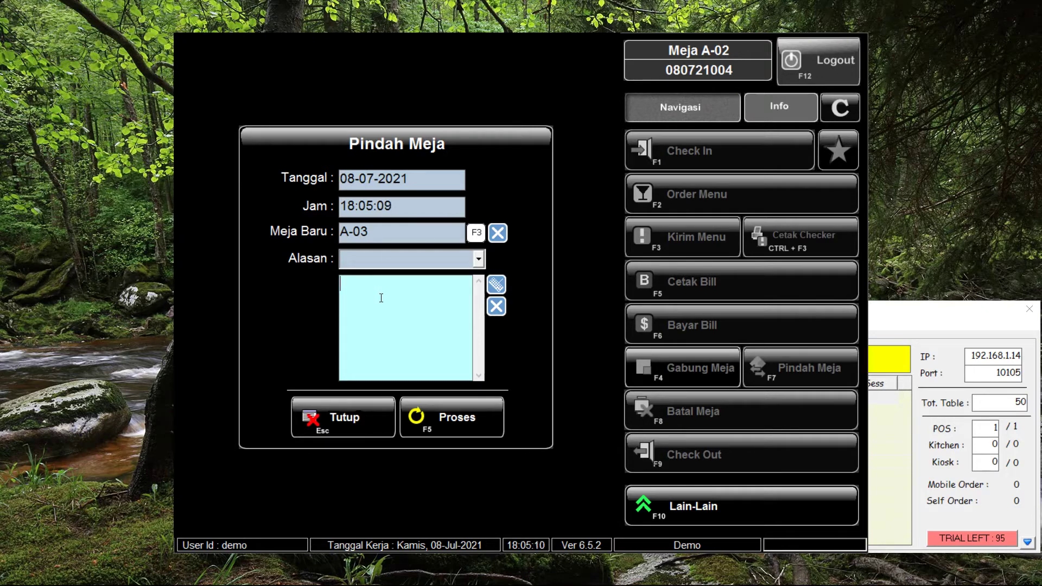
text(Dekat AC)
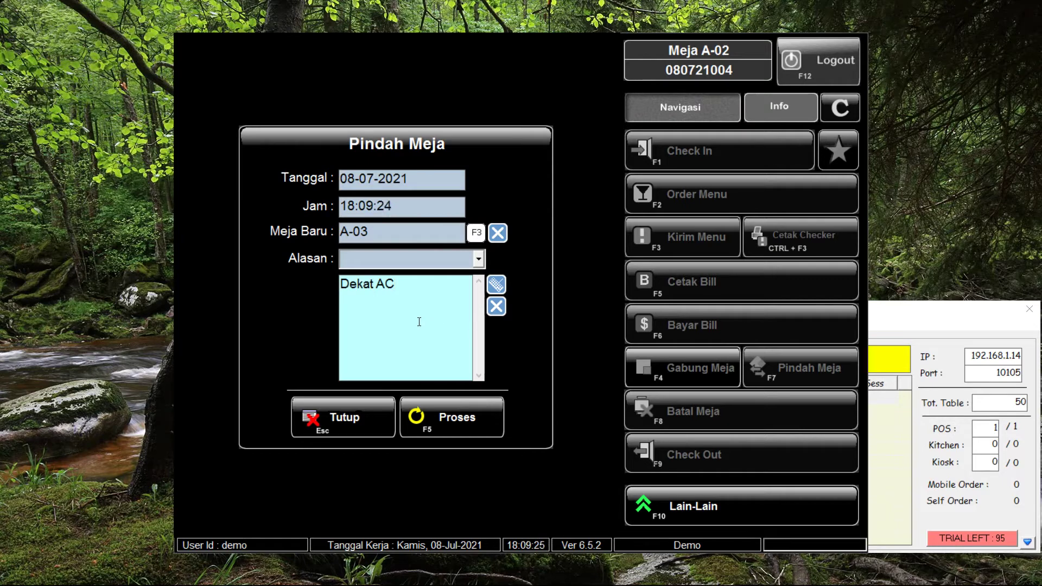
click(466, 416)
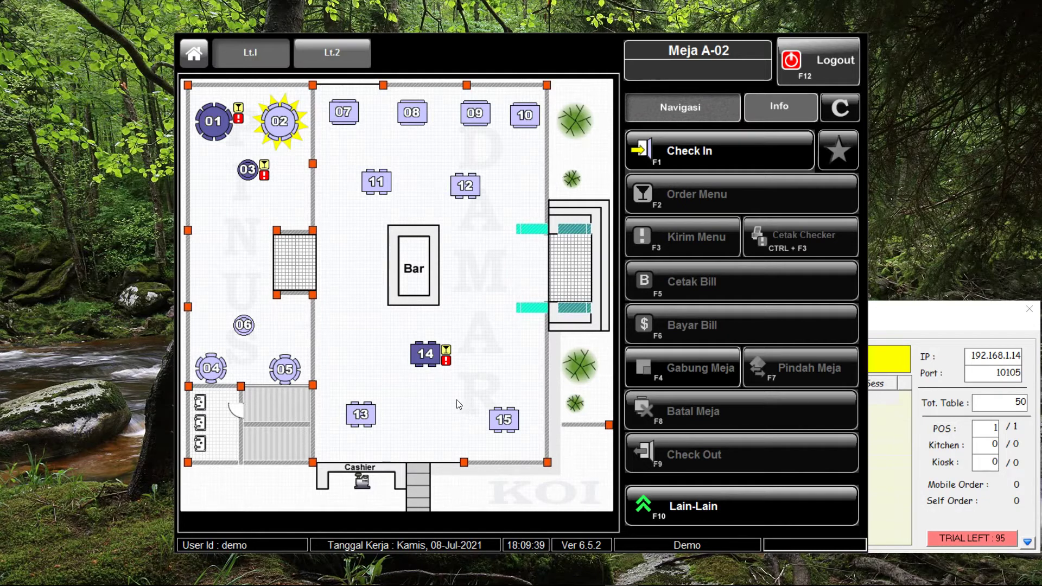
click(255, 169)
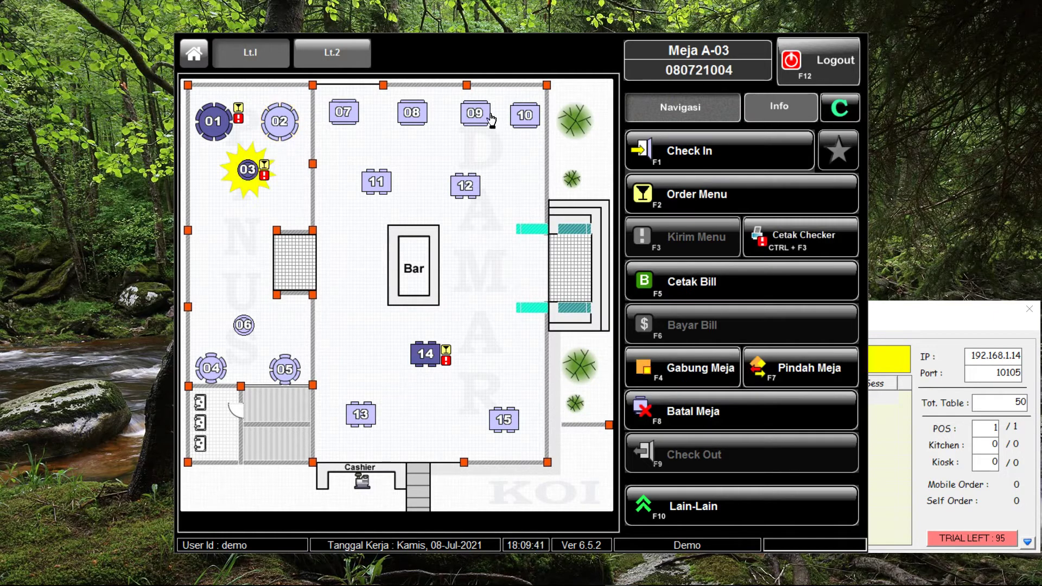
click(775, 110)
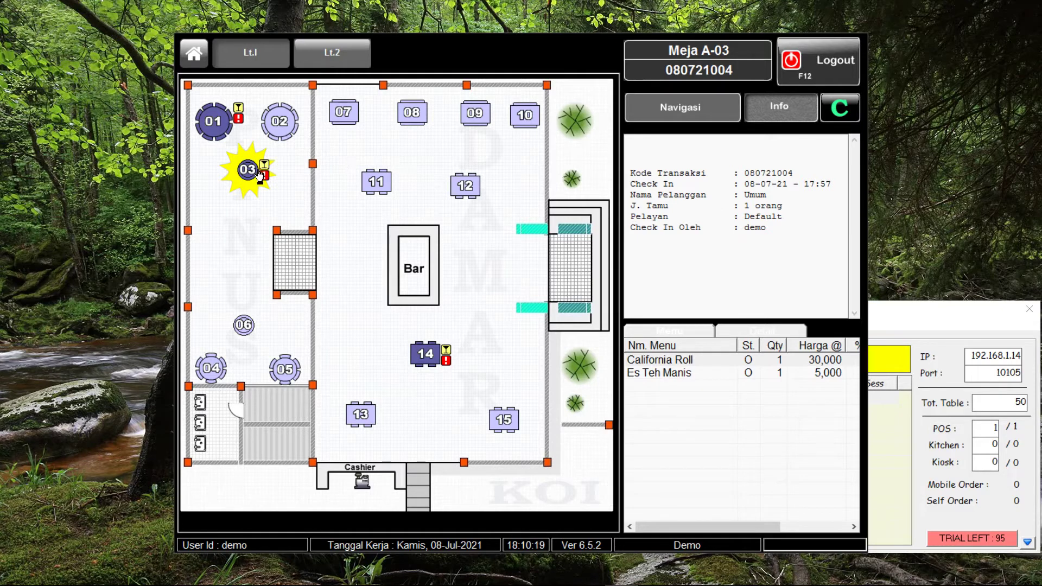
click(658, 100)
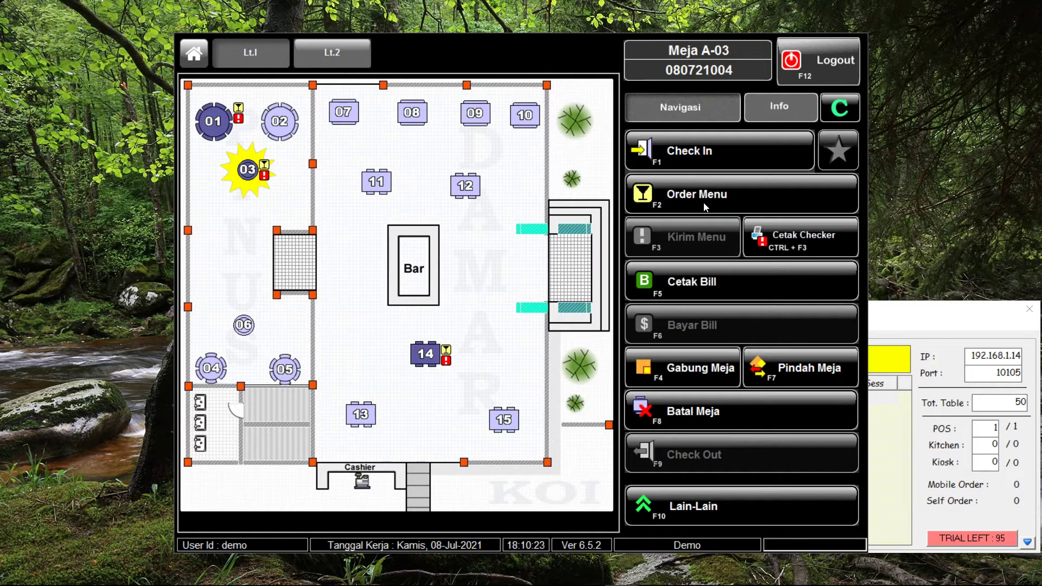
Merge table A-03's transaction into table A-01's bill, confirm it, then select table A-01
click(673, 370)
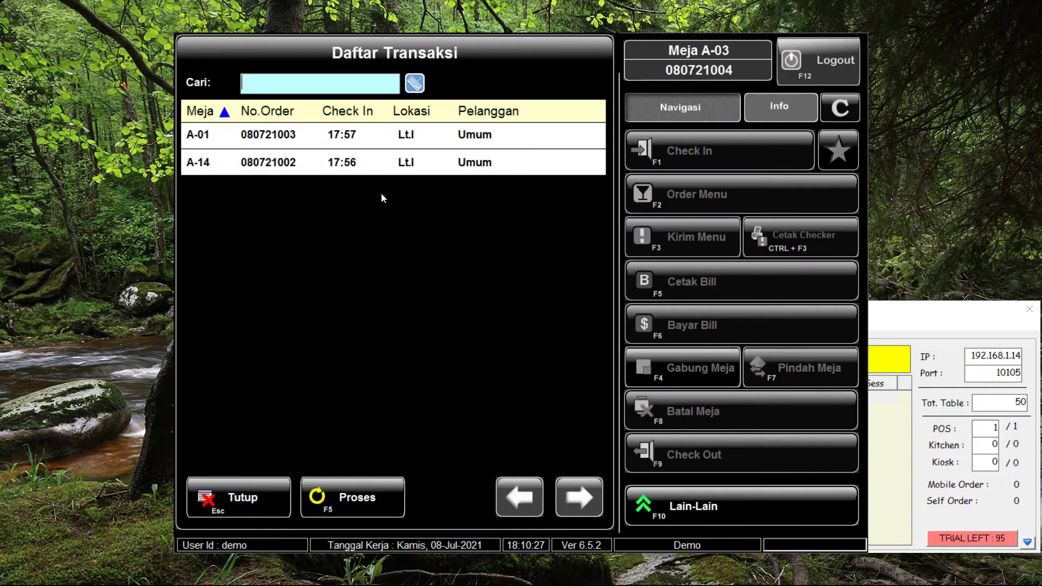
click(391, 134)
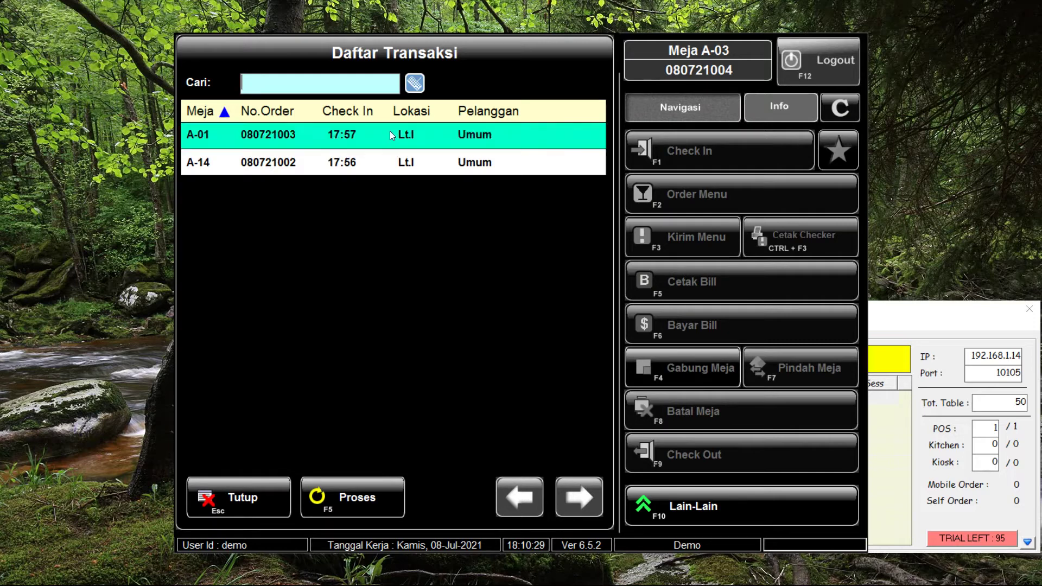
click(360, 495)
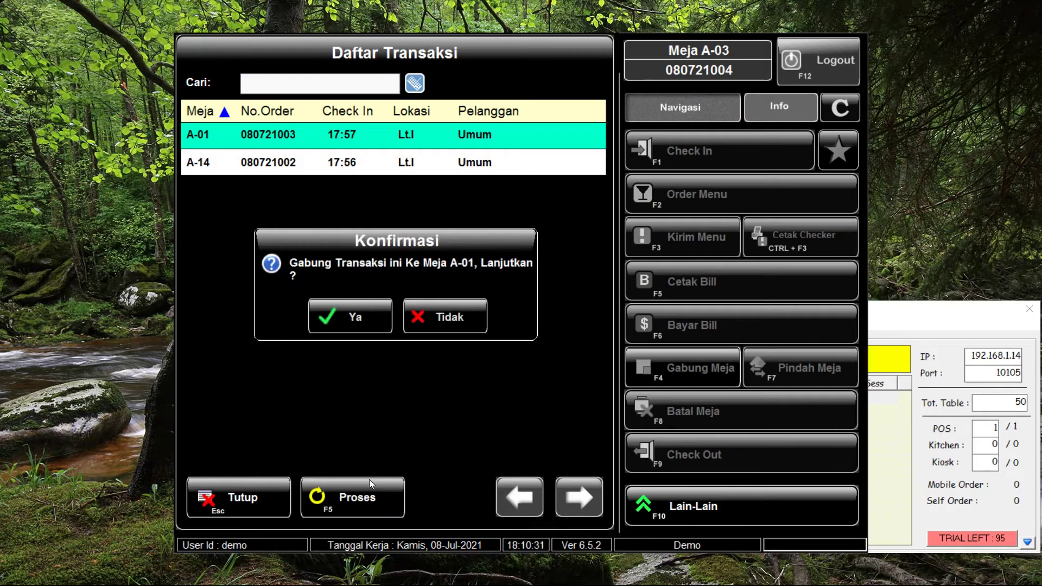
click(368, 316)
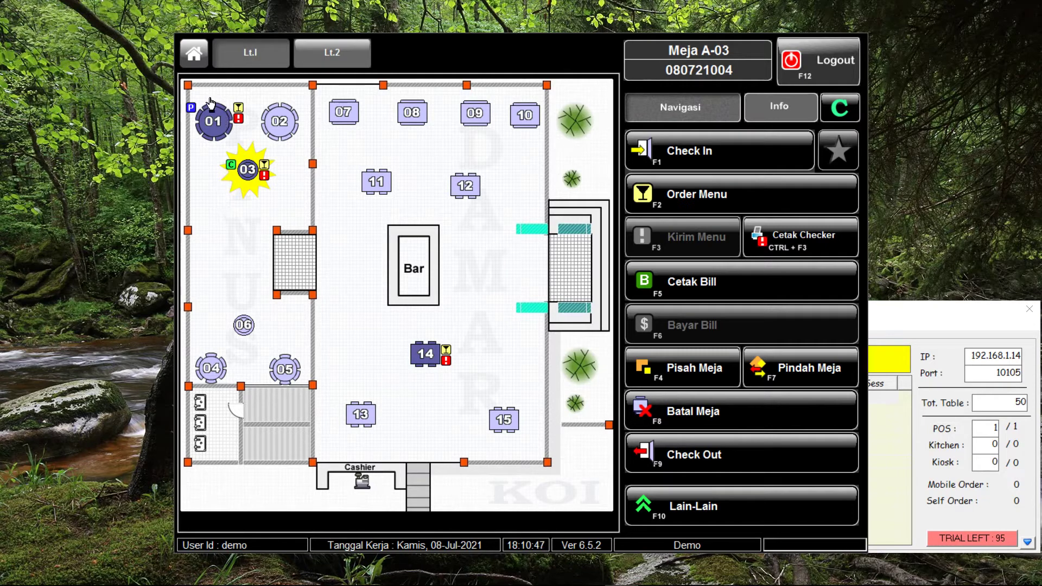
click(215, 128)
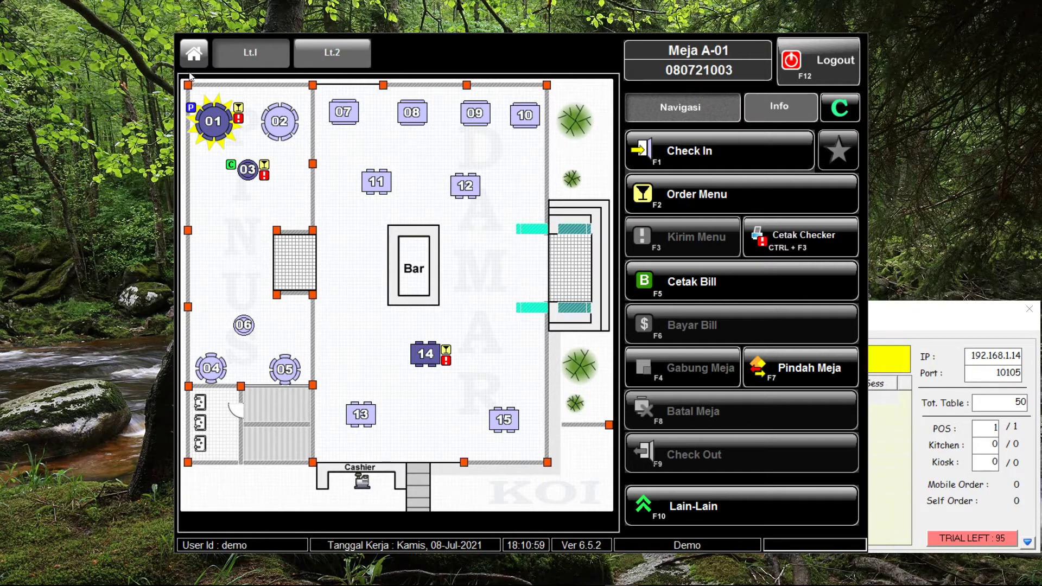
Preview table A-01's combined 84,000 bill, highlighting the merged A-03 line and total, then close it
click(680, 277)
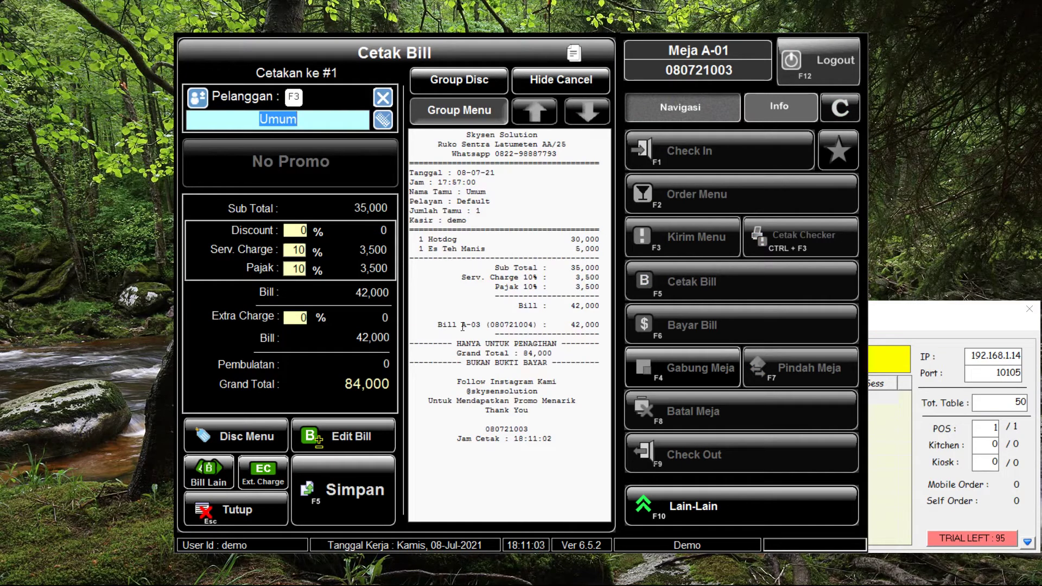
drag(430, 330, 603, 324)
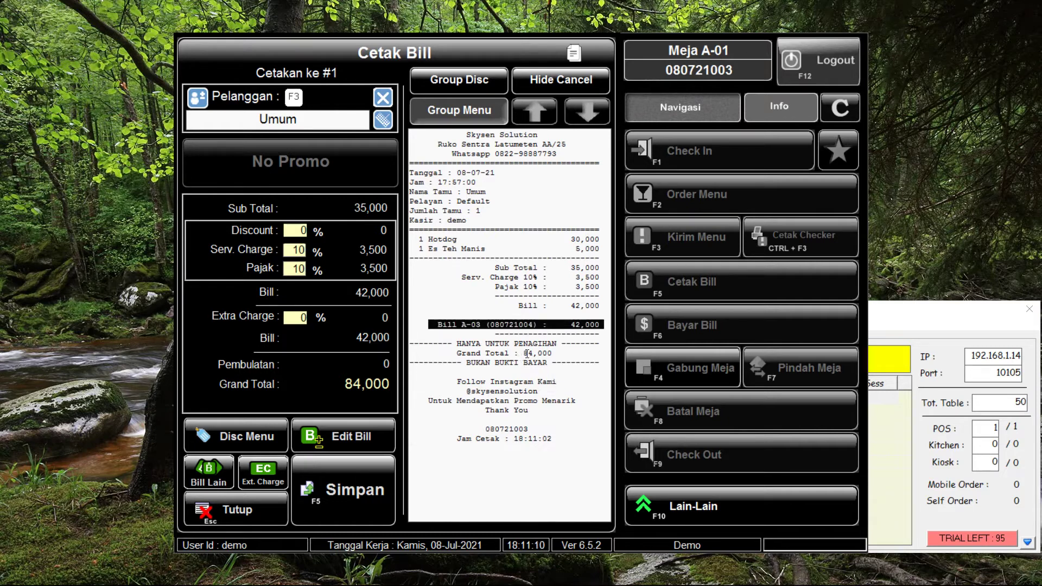
drag(524, 353, 556, 354)
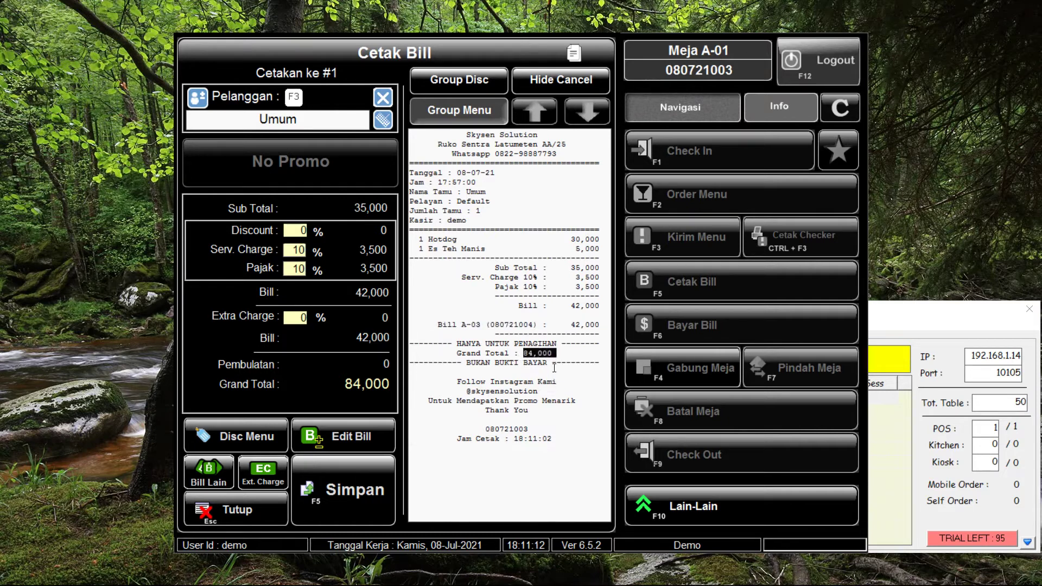
click(205, 513)
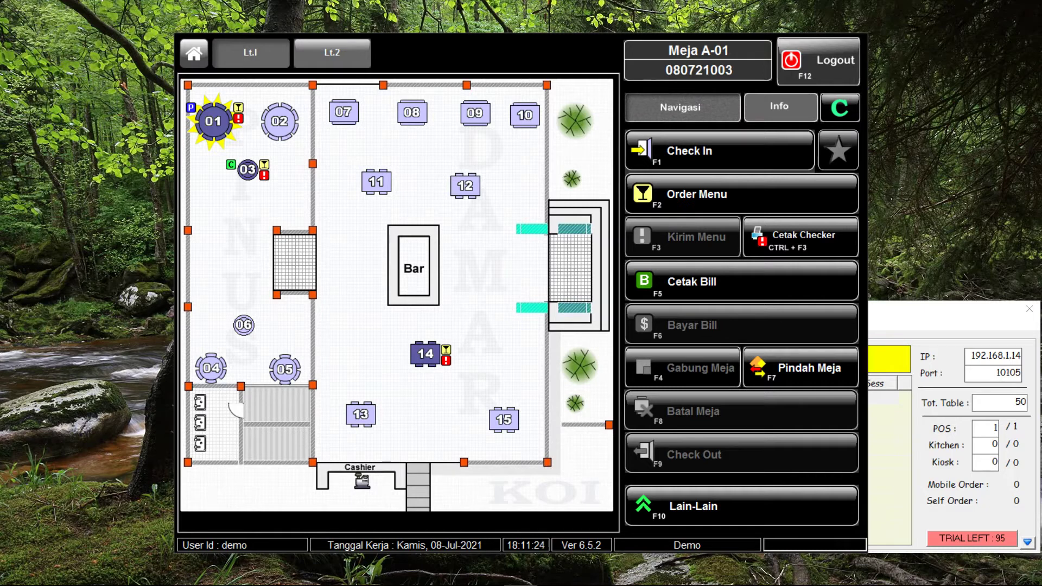
Merge table A-14's bill into table A-01's order
click(417, 360)
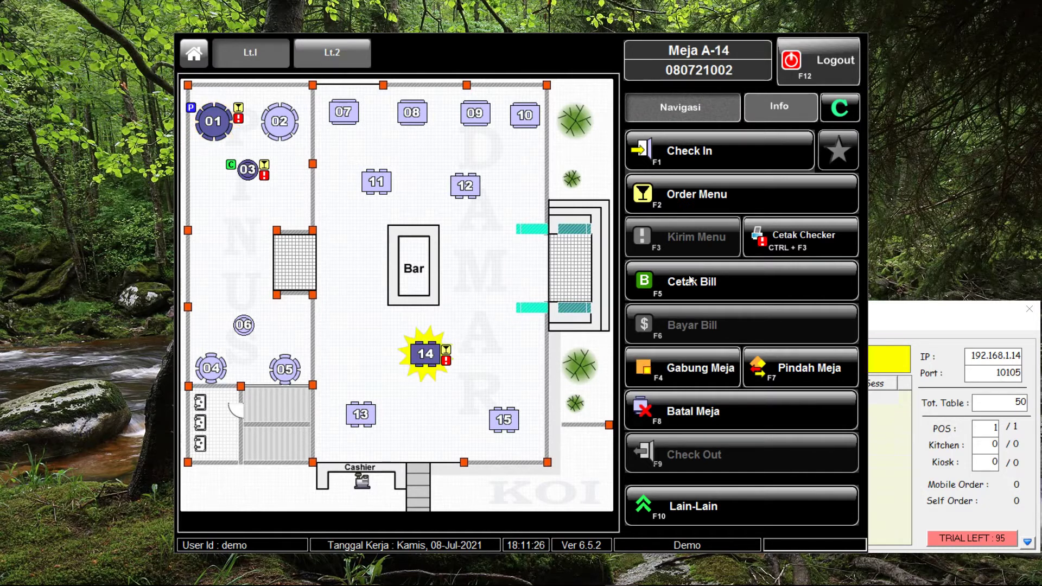
click(691, 358)
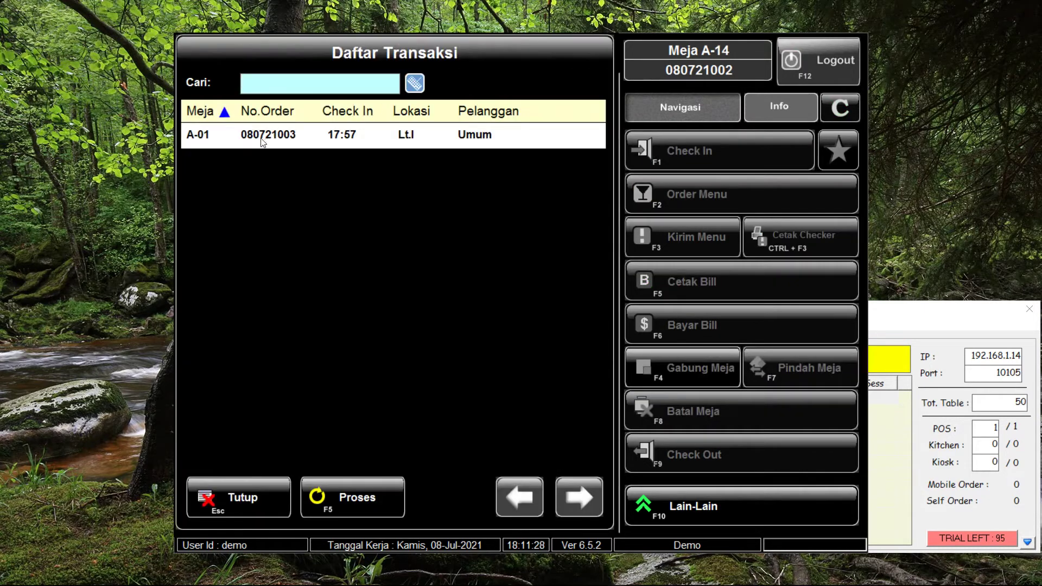
click(265, 140)
click(347, 509)
click(353, 316)
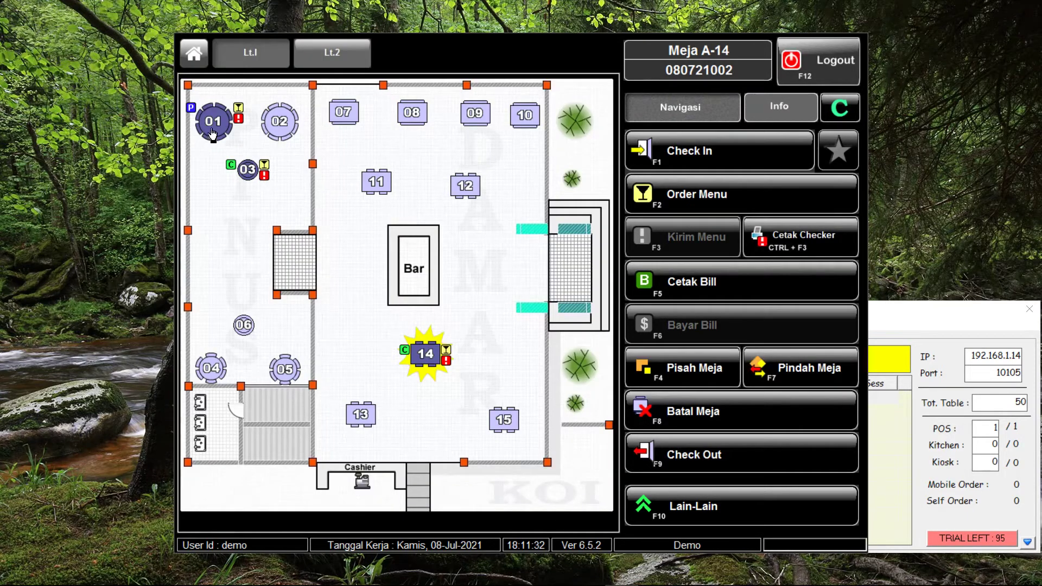
Preview table A-01's combined 132,000 bill, checking the Bill A-14 and Bill A-03 lines
click(203, 139)
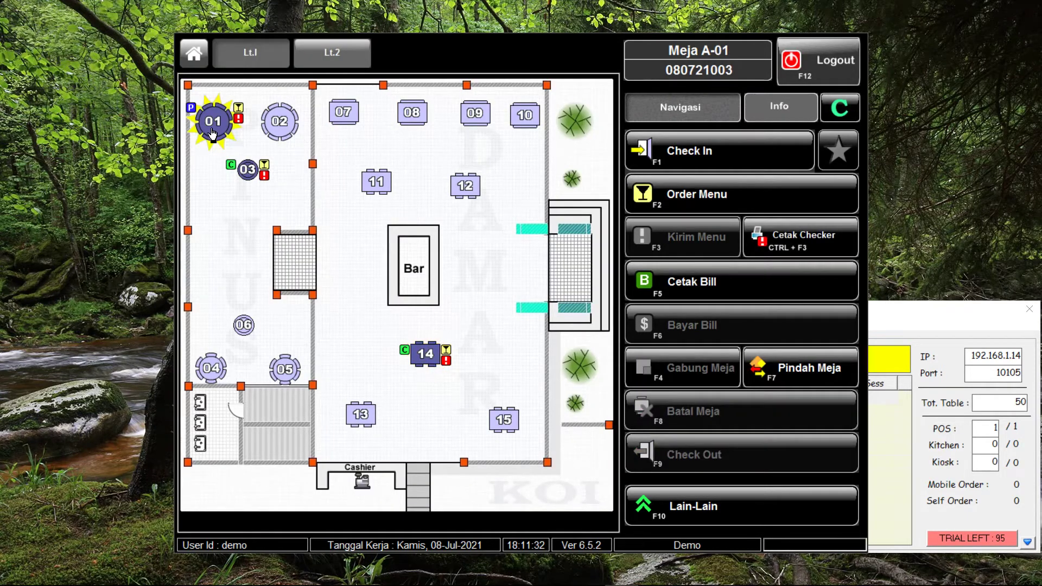
click(709, 281)
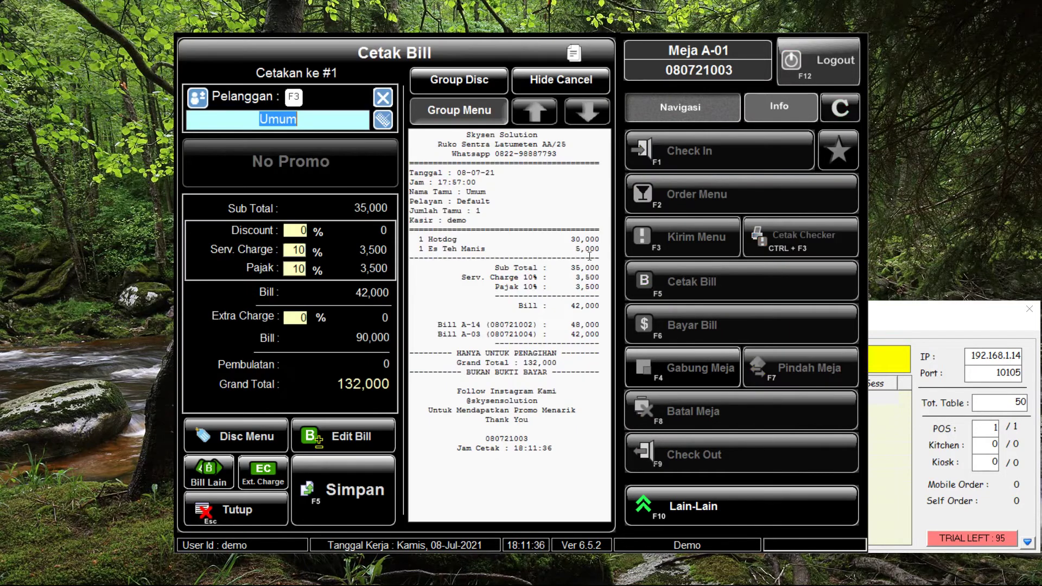
drag(429, 325, 605, 334)
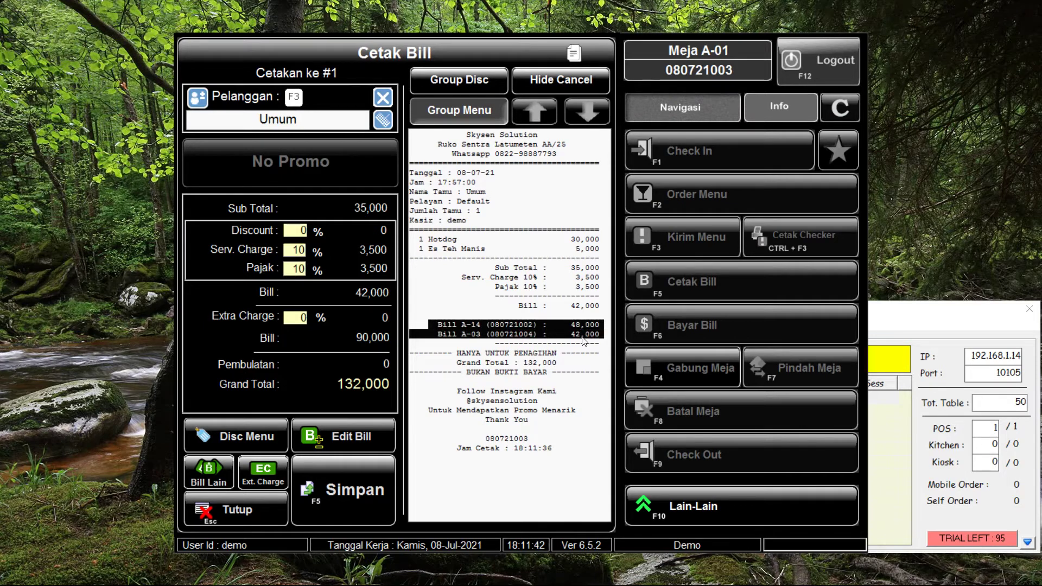
click(256, 521)
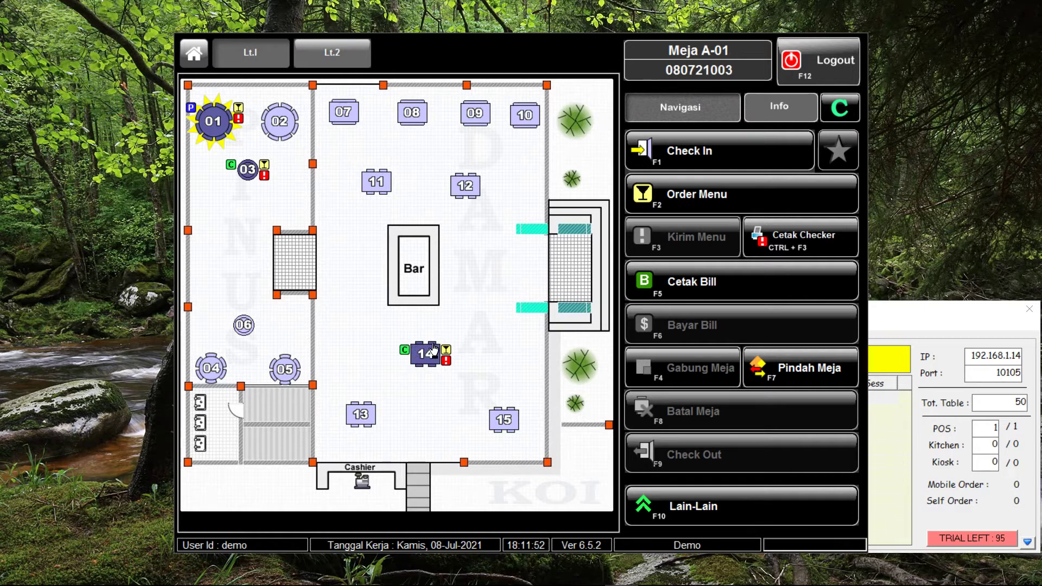
Separate table A-14 back out of its merge with A-01
click(432, 353)
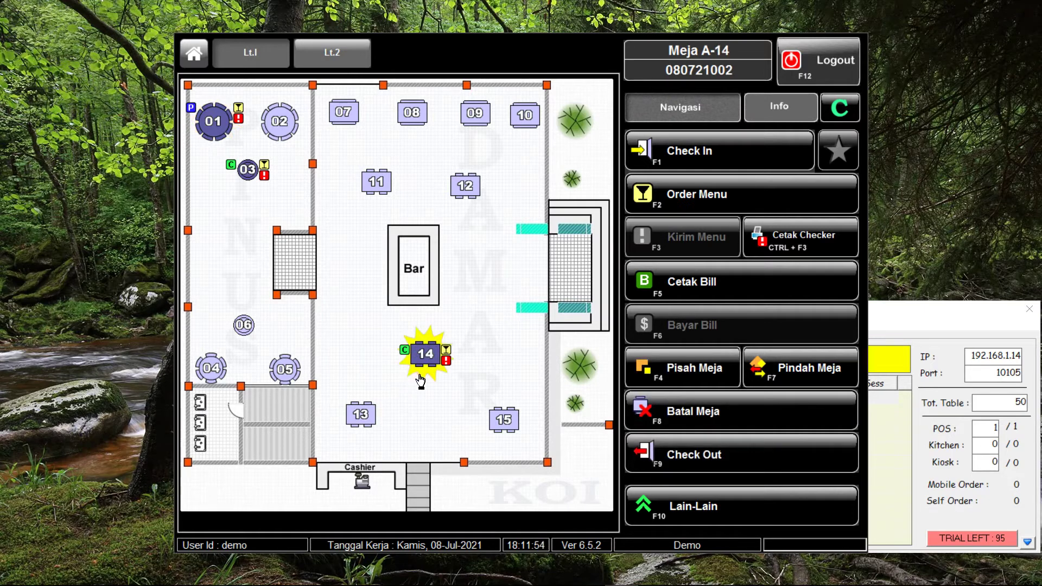
click(703, 370)
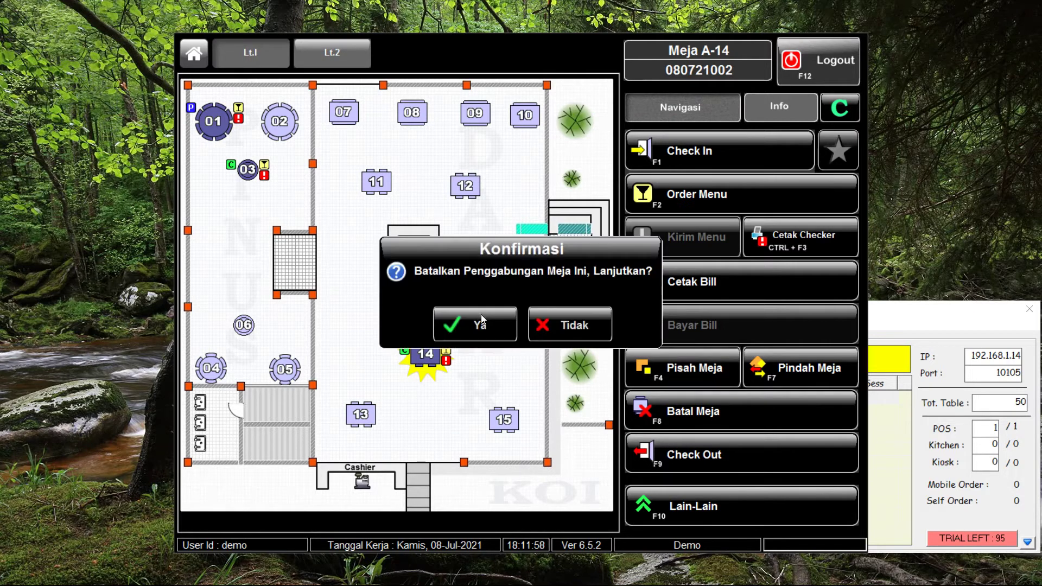
click(481, 320)
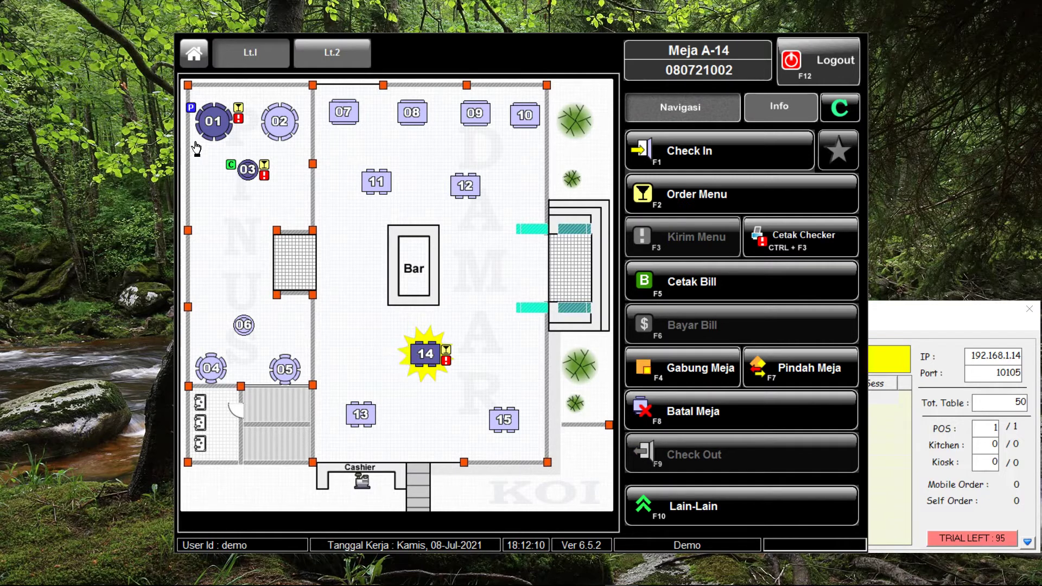
Preview table A-01's 84,000 bill, checking the Bill A-03 line, then print it
click(219, 122)
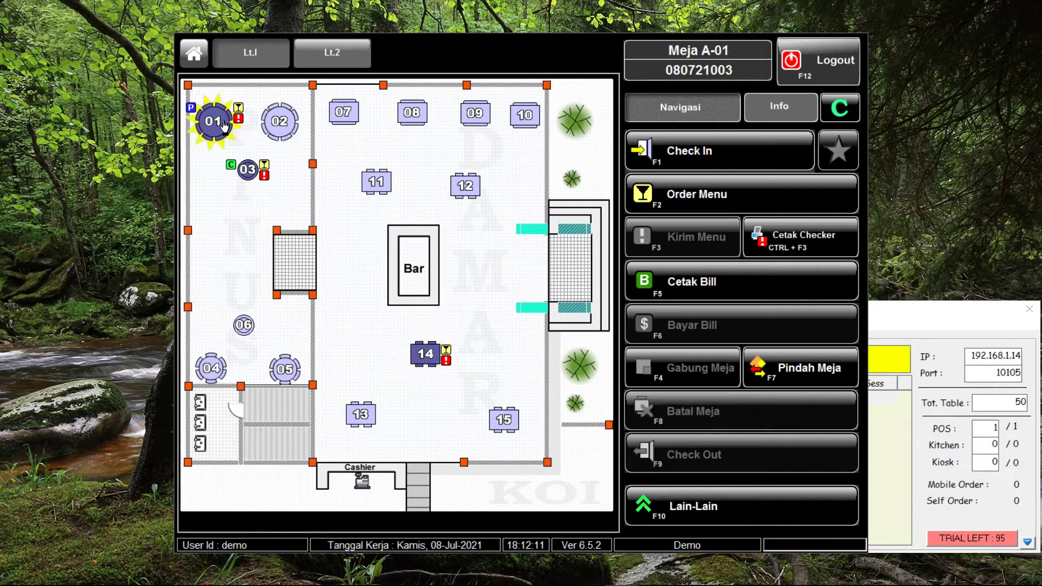
click(705, 295)
drag(440, 330, 589, 328)
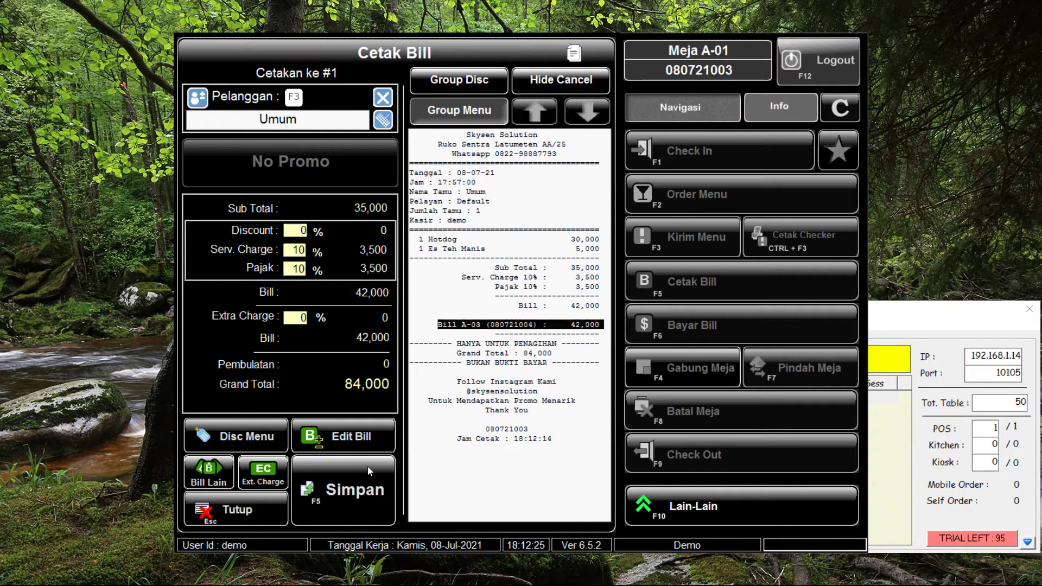
click(233, 510)
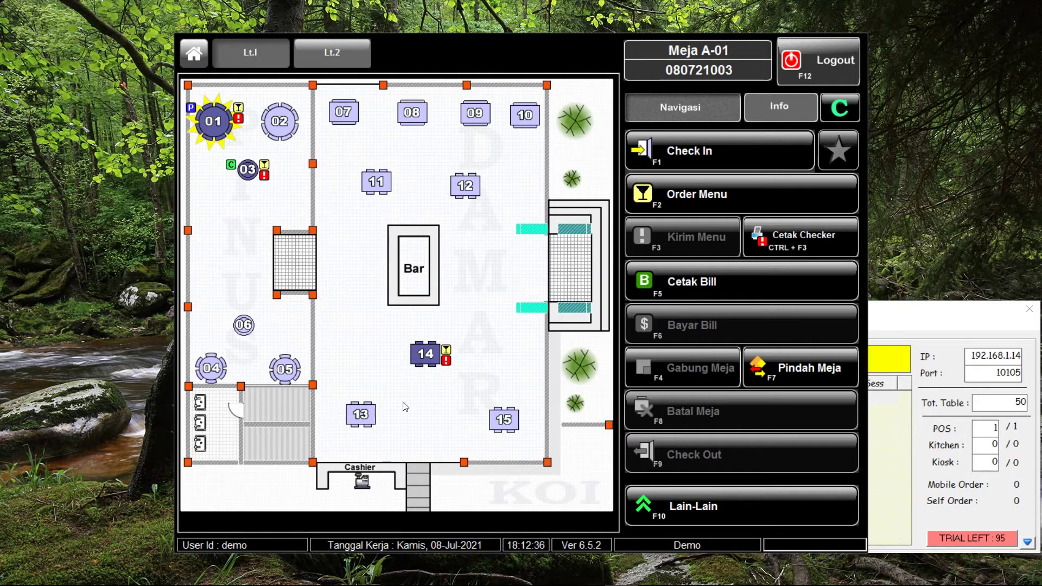
click(791, 292)
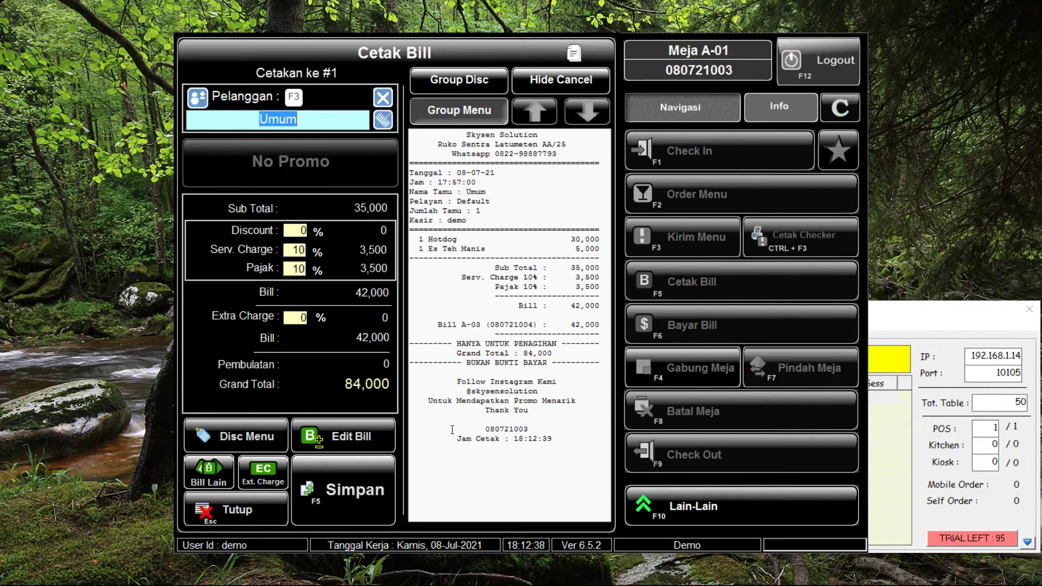
click(324, 506)
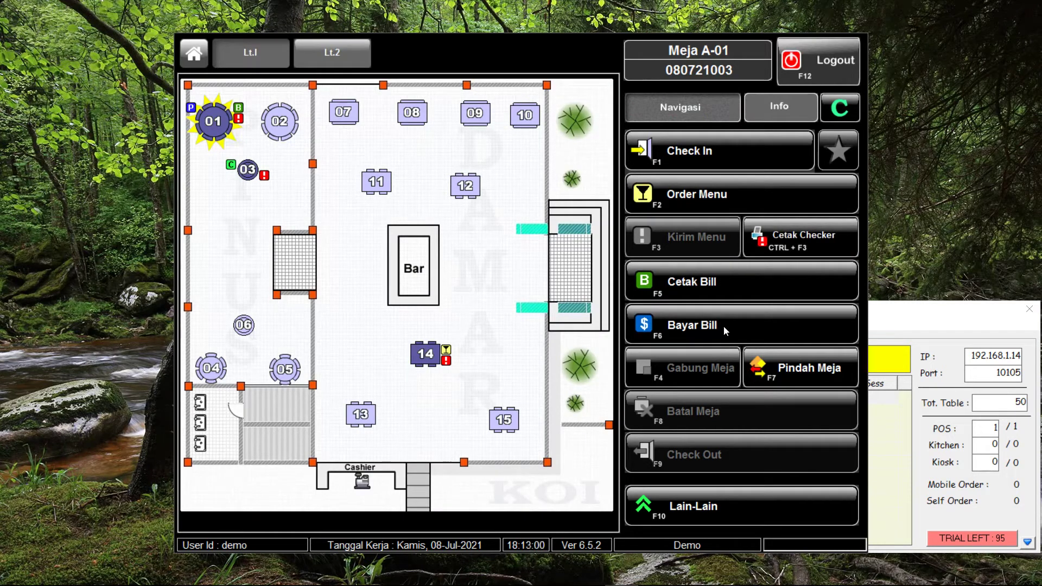
Pay table A-01's 84,000 bill with 100,000 cash, giving 16,000 change
click(724, 325)
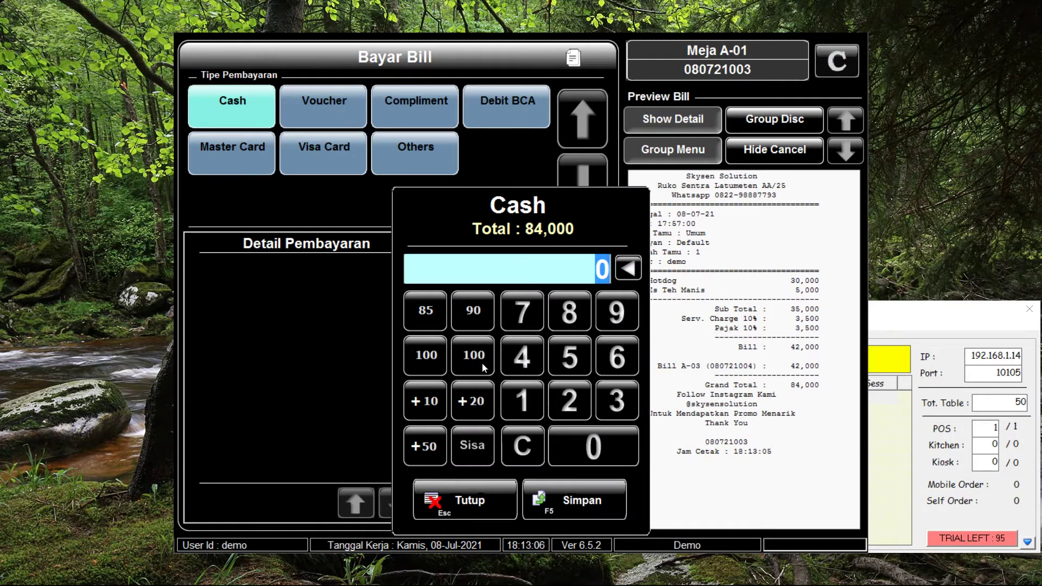
click(459, 365)
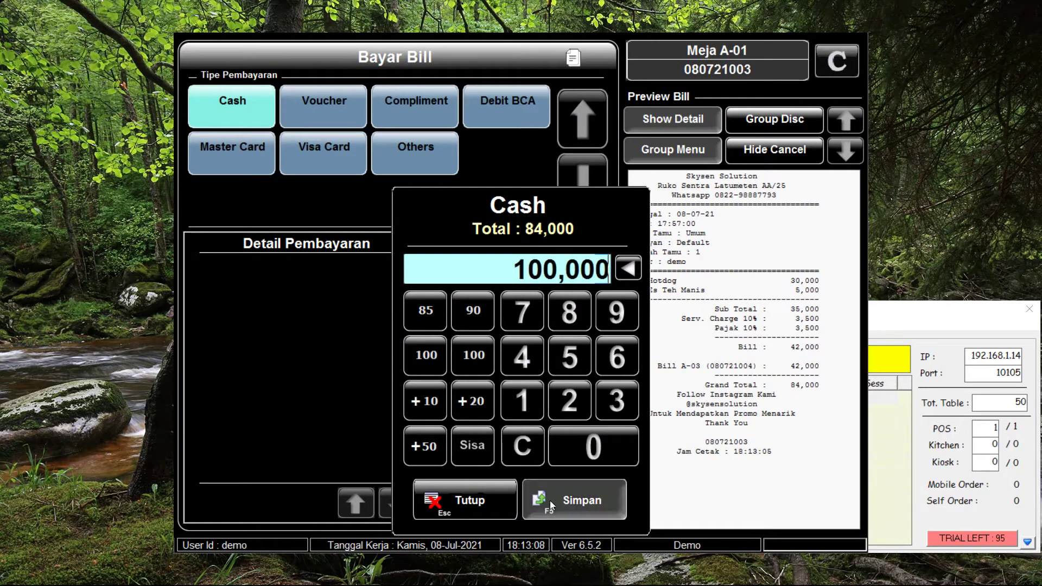
click(550, 500)
click(566, 481)
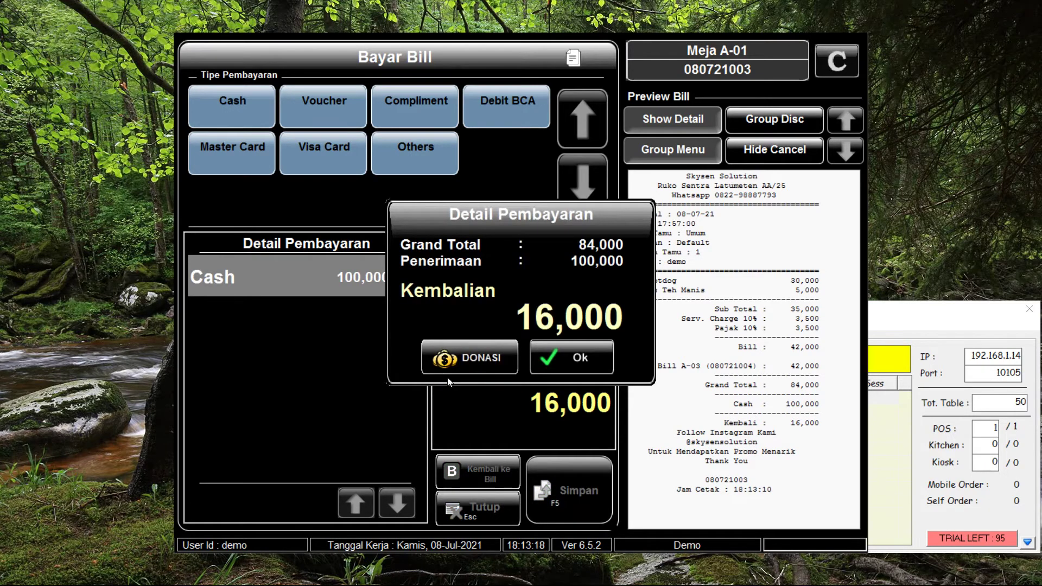
click(565, 357)
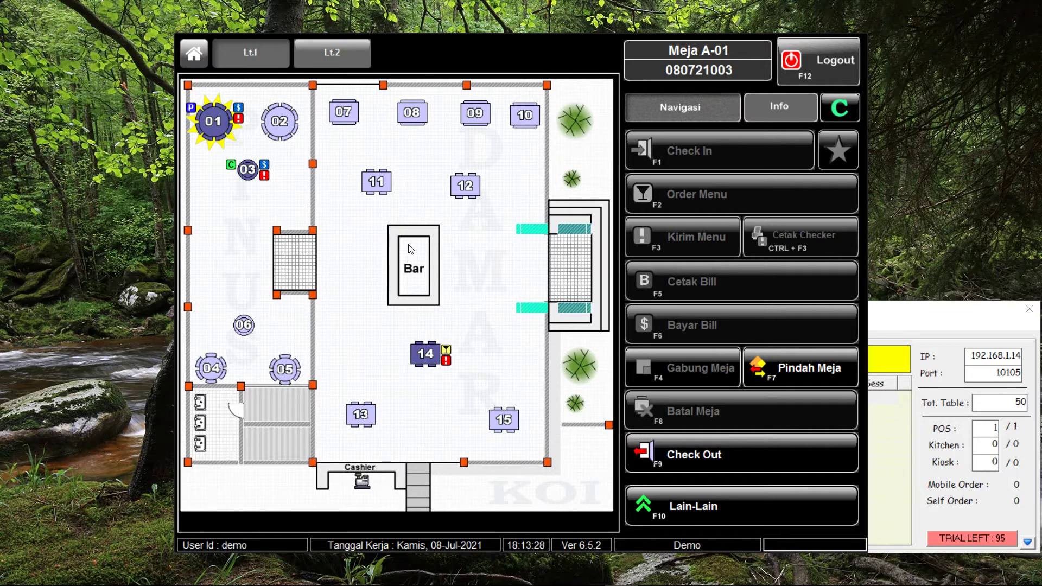
Check out tables A-03 and A-01
click(247, 171)
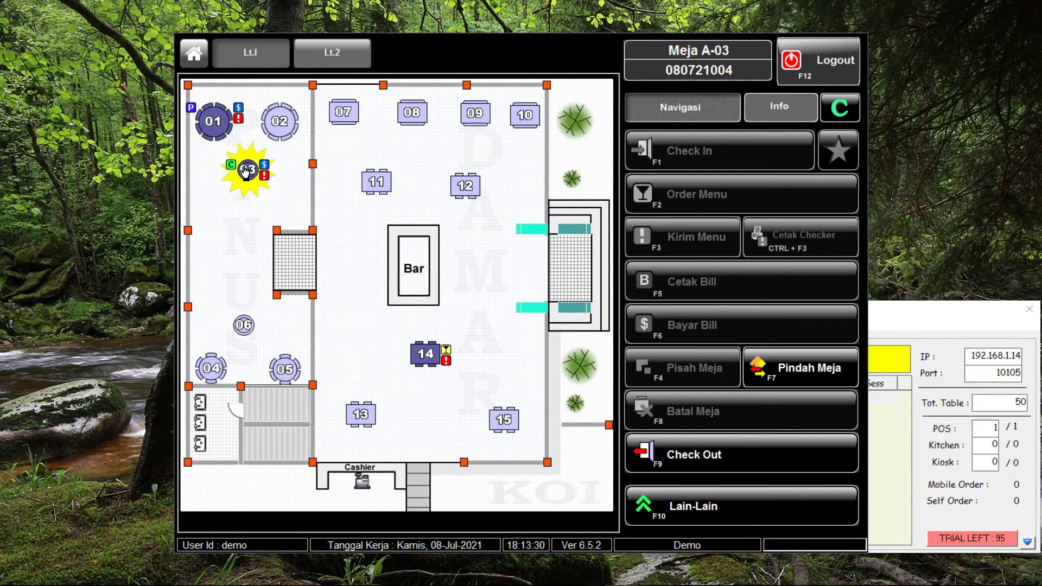
click(812, 466)
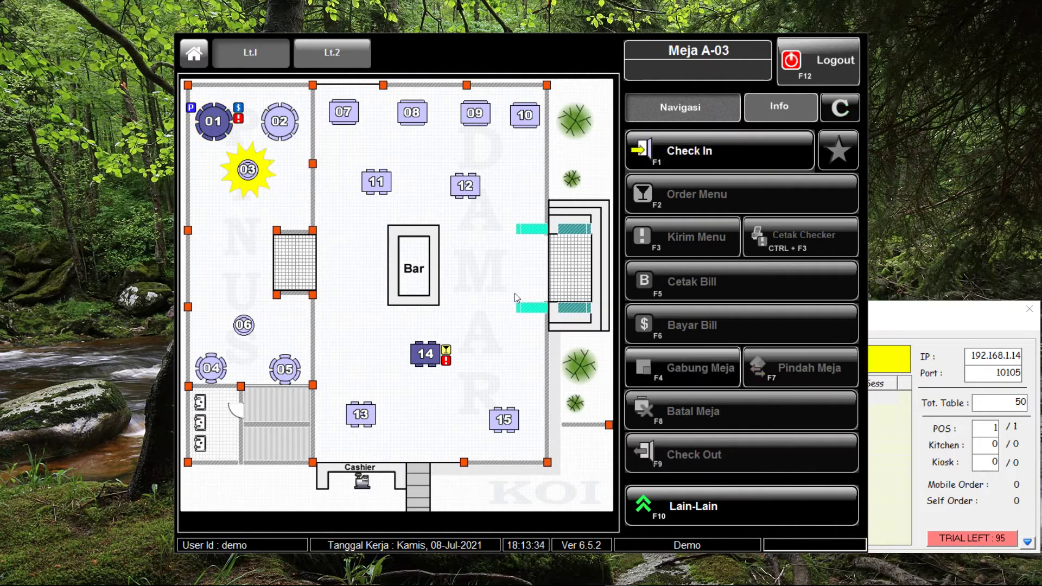
click(213, 121)
click(757, 455)
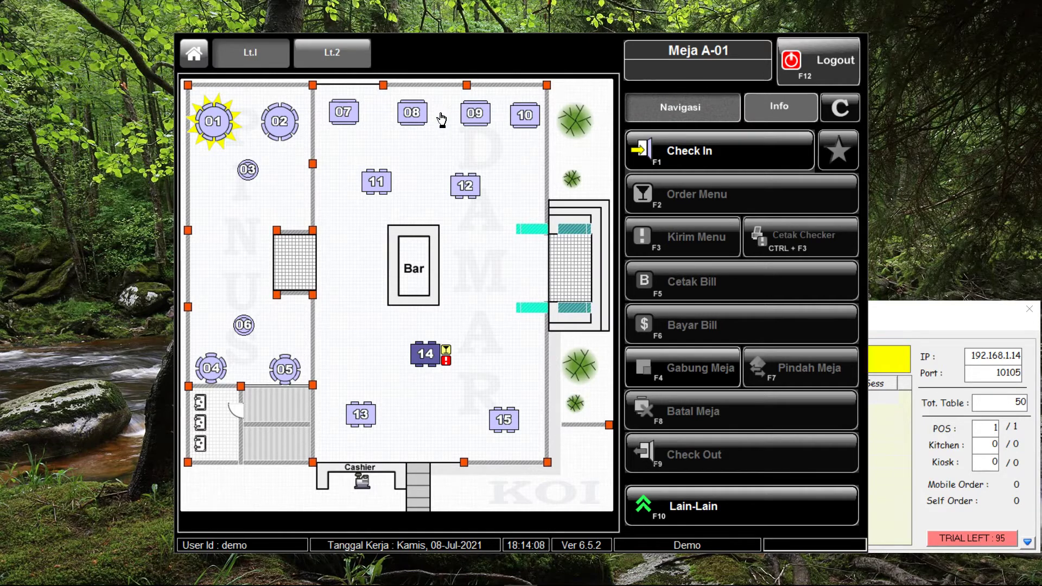
Check in table A-08 for two guests
click(405, 115)
click(708, 157)
click(404, 198)
click(444, 443)
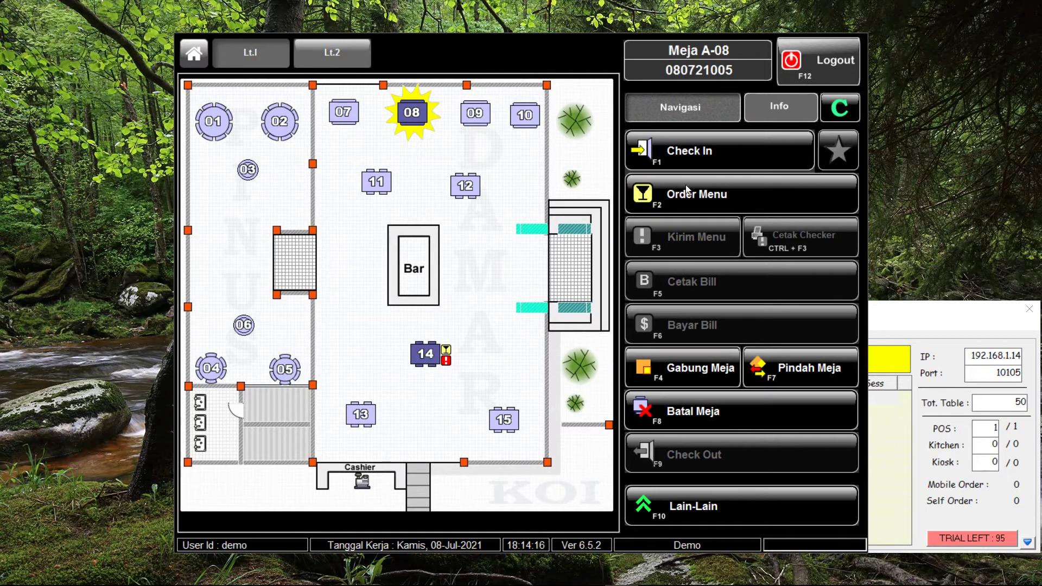
Order Ayam Bakar, Ayam Goreng, Ikan Goreng and three Nasi Putih for table A-08
click(685, 187)
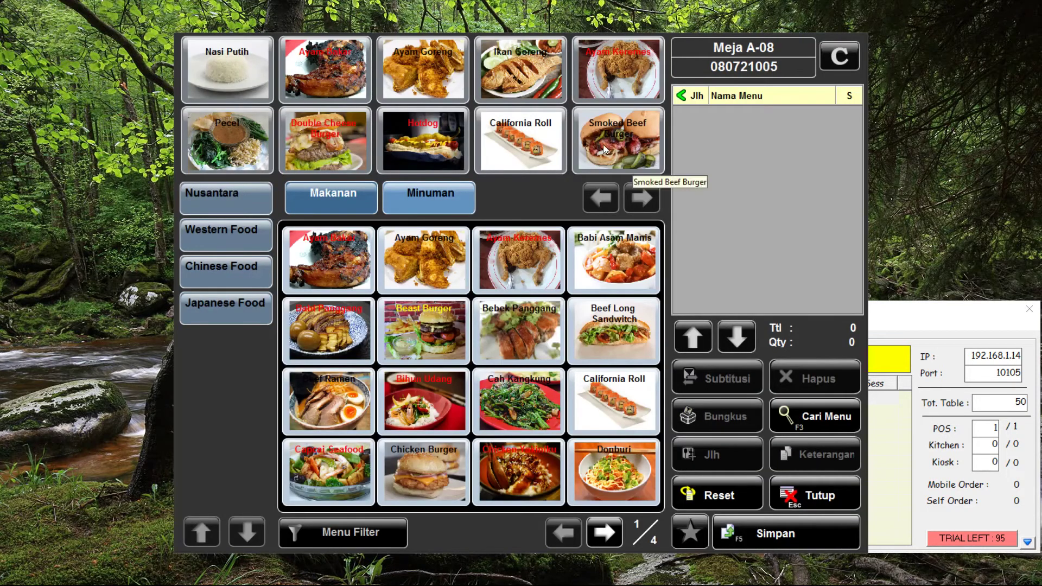
click(337, 72)
click(419, 73)
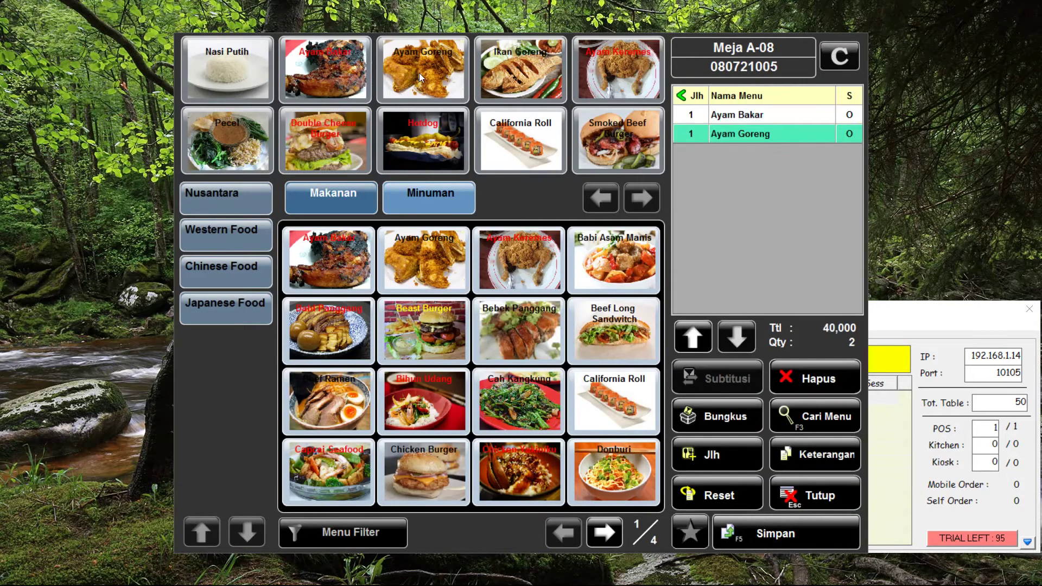
click(545, 66)
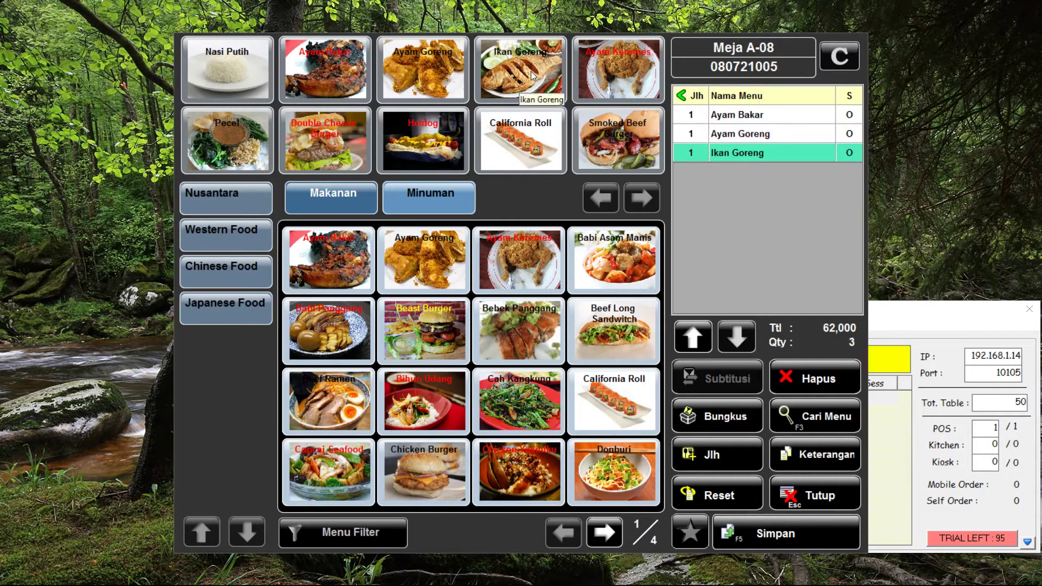
click(243, 70)
click(242, 69)
click(242, 69)
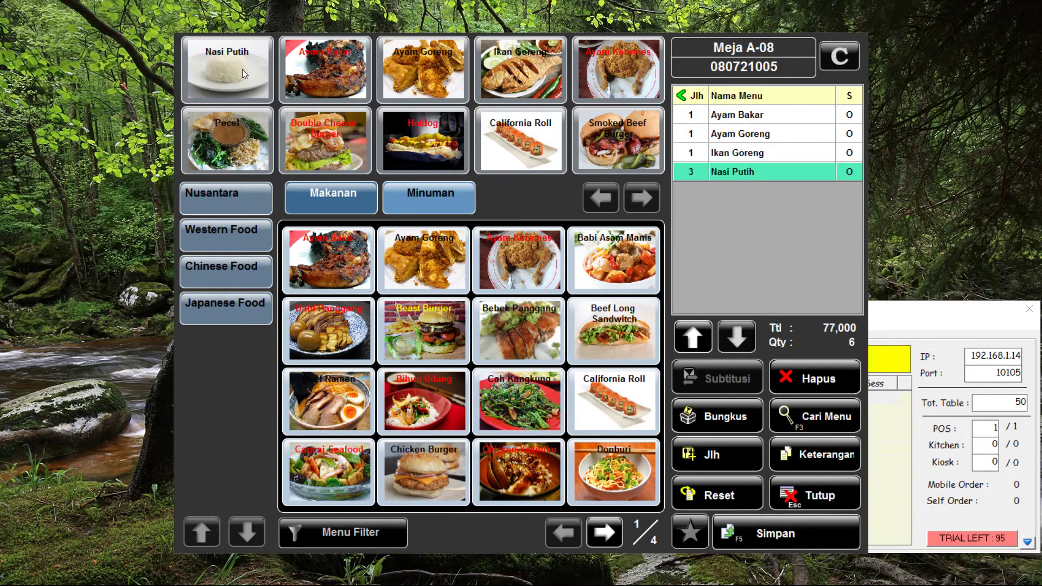
Add Es Teh Manis, Es Teh Tawar and Kelapa Muda from Minuman and save the order
click(436, 196)
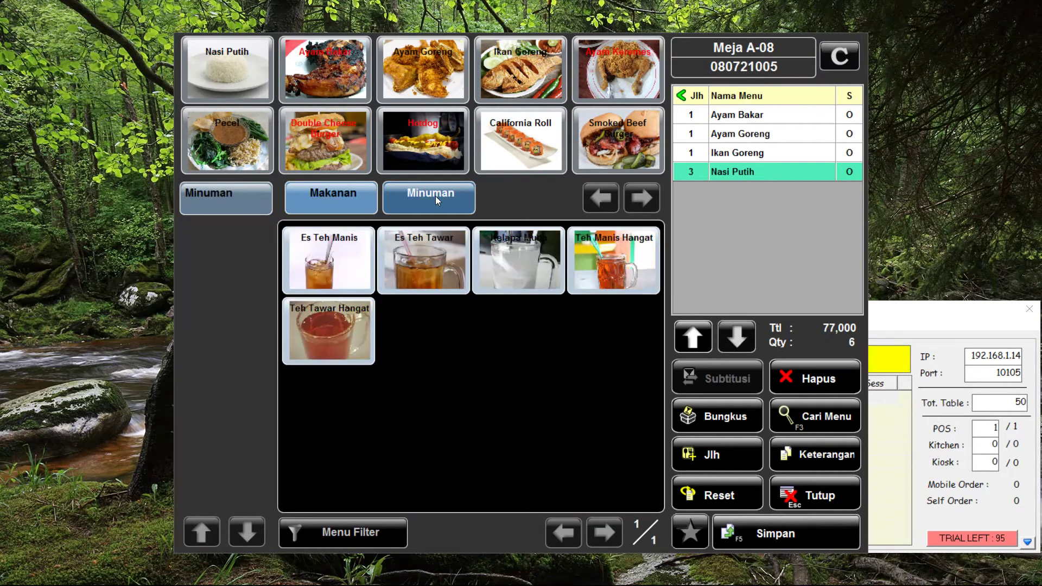
click(331, 242)
click(457, 267)
click(539, 256)
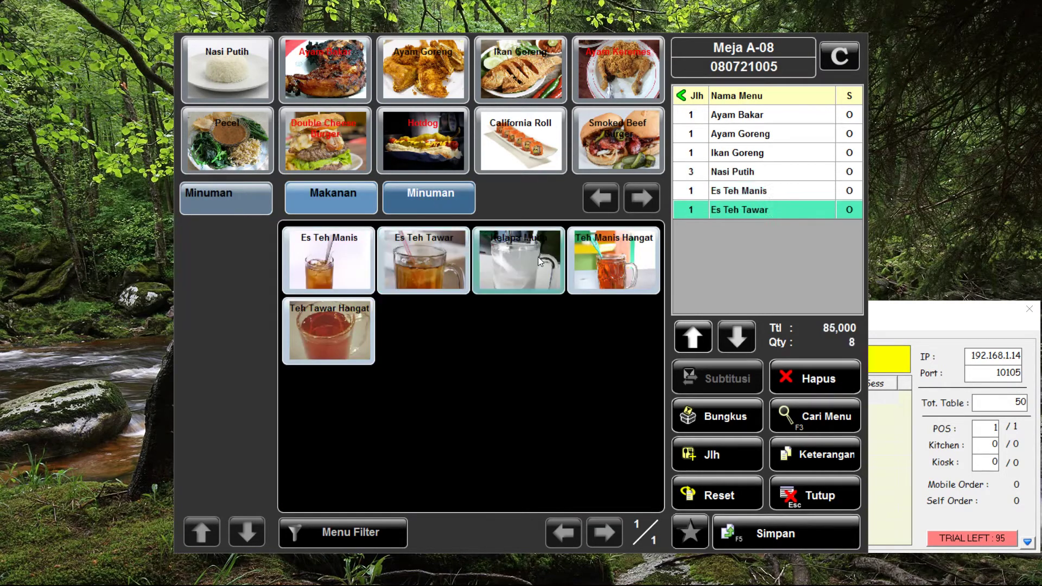
click(777, 536)
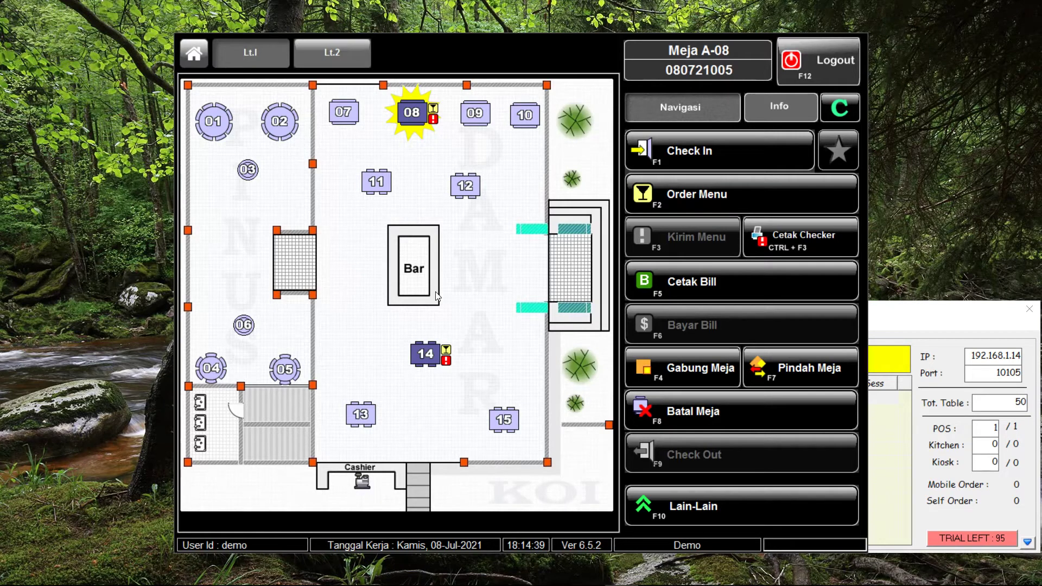
Open Split Bill for table A-08 from the Lain-Lain functions
click(676, 269)
click(727, 498)
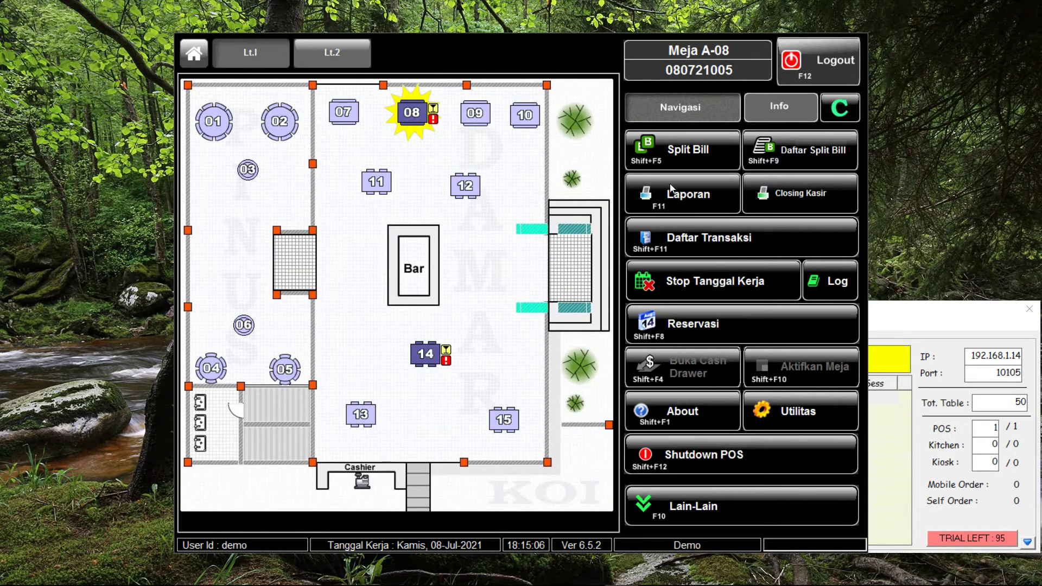
click(689, 155)
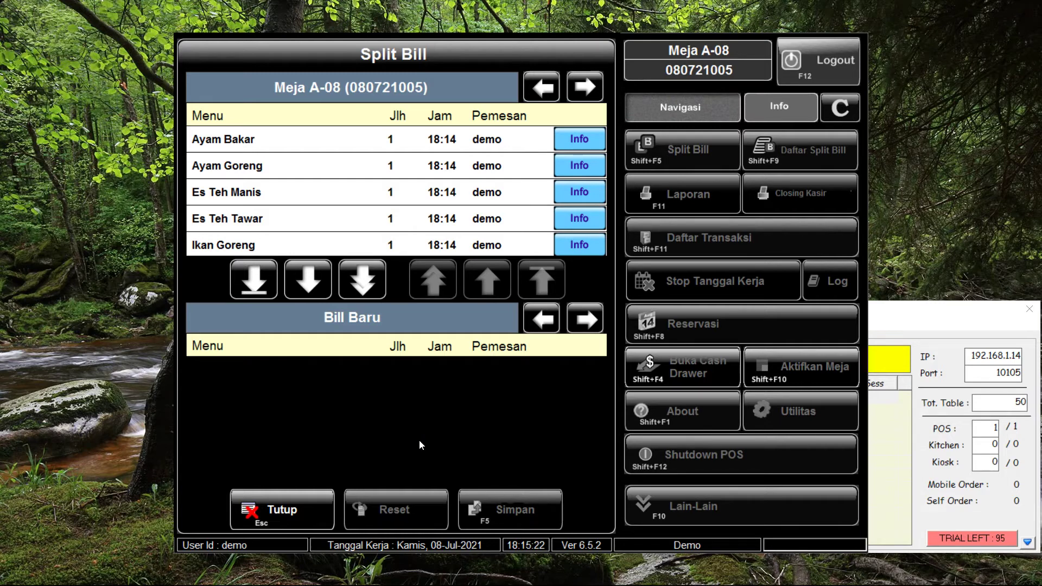
Move a single Nasi Putih from the original bill into Bill Baru
click(584, 93)
click(265, 239)
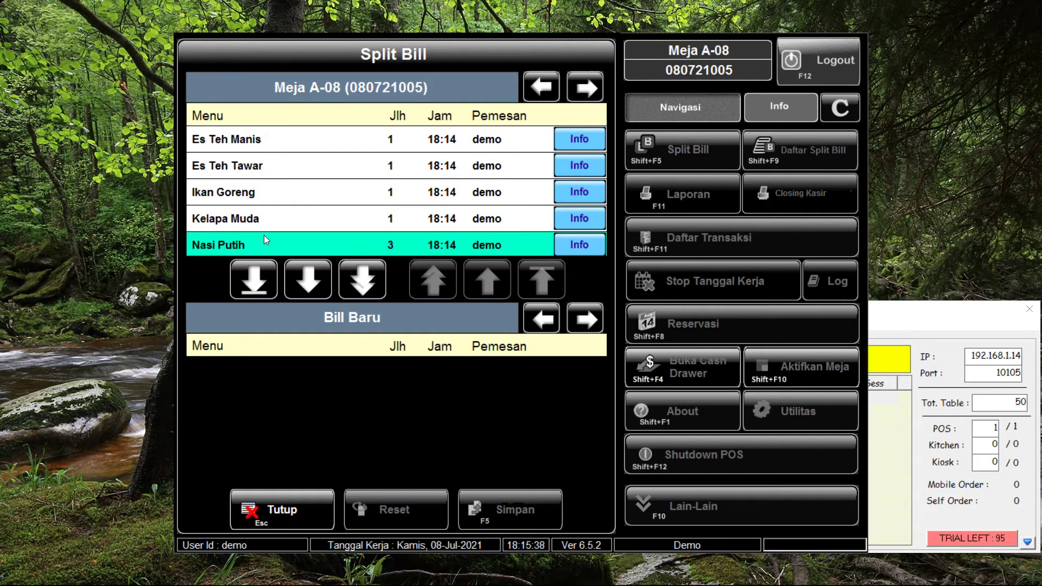
click(251, 285)
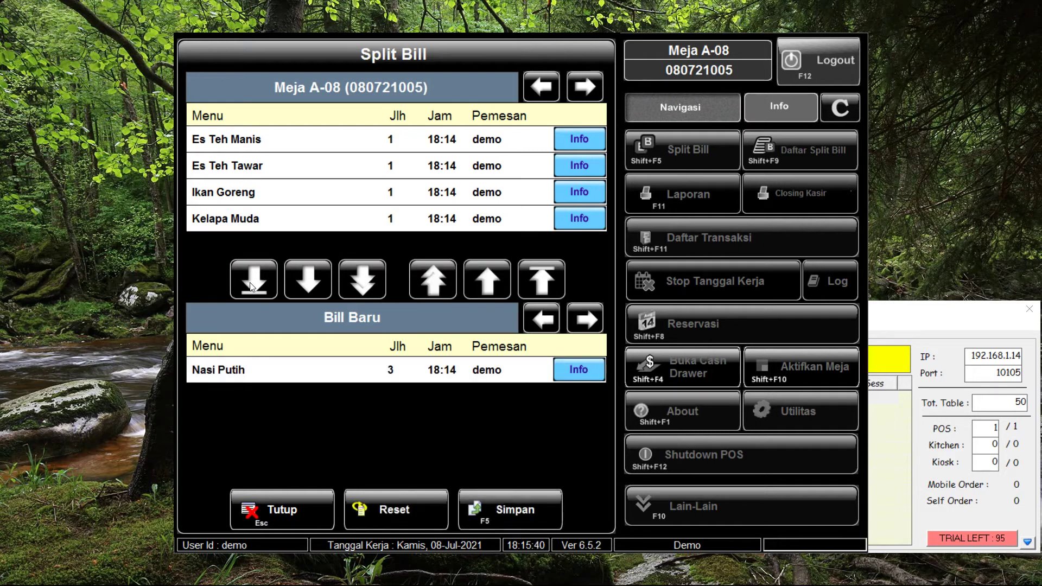
click(337, 373)
click(539, 275)
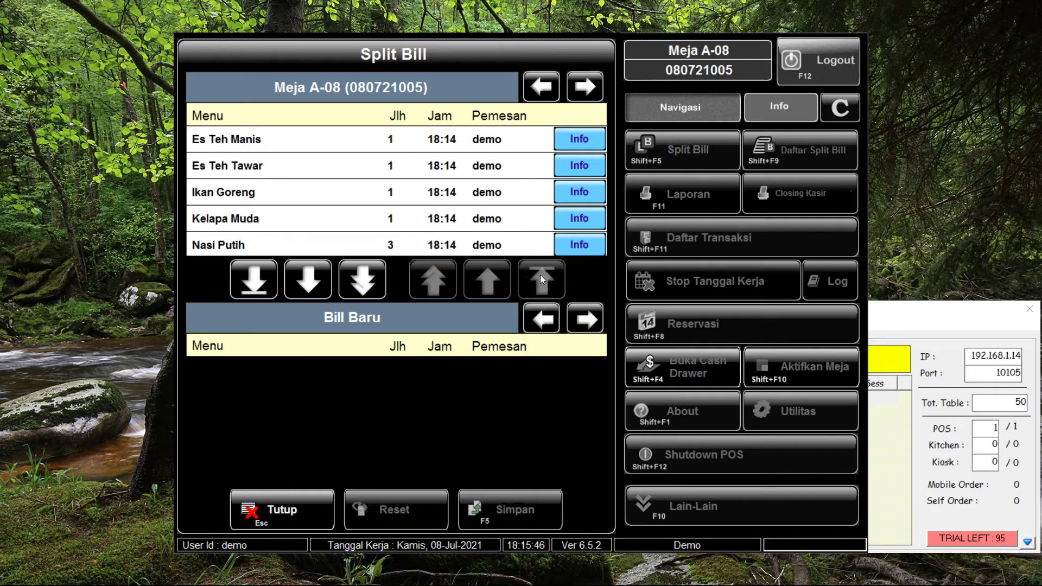
click(285, 239)
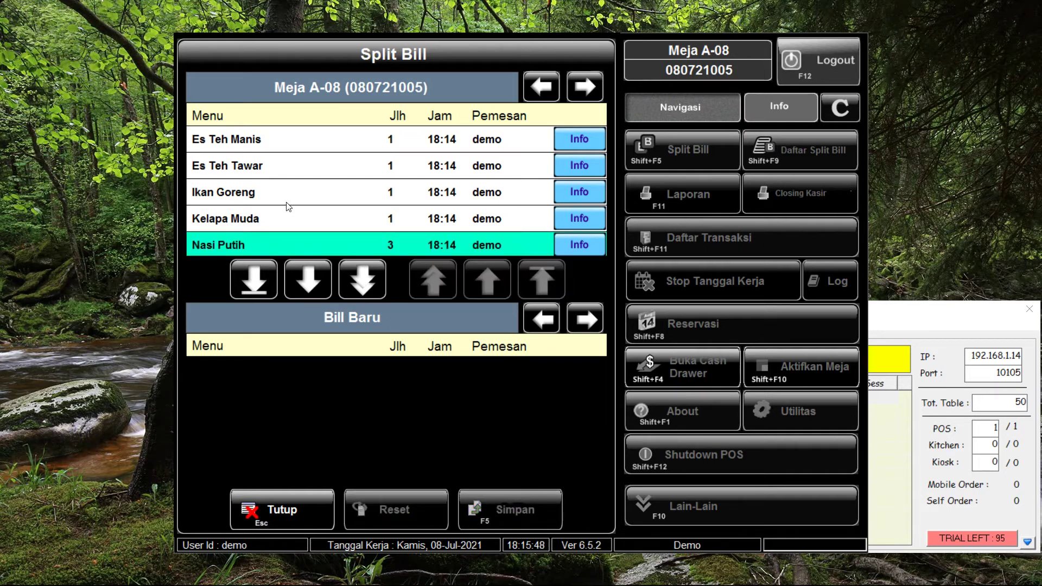
click(319, 282)
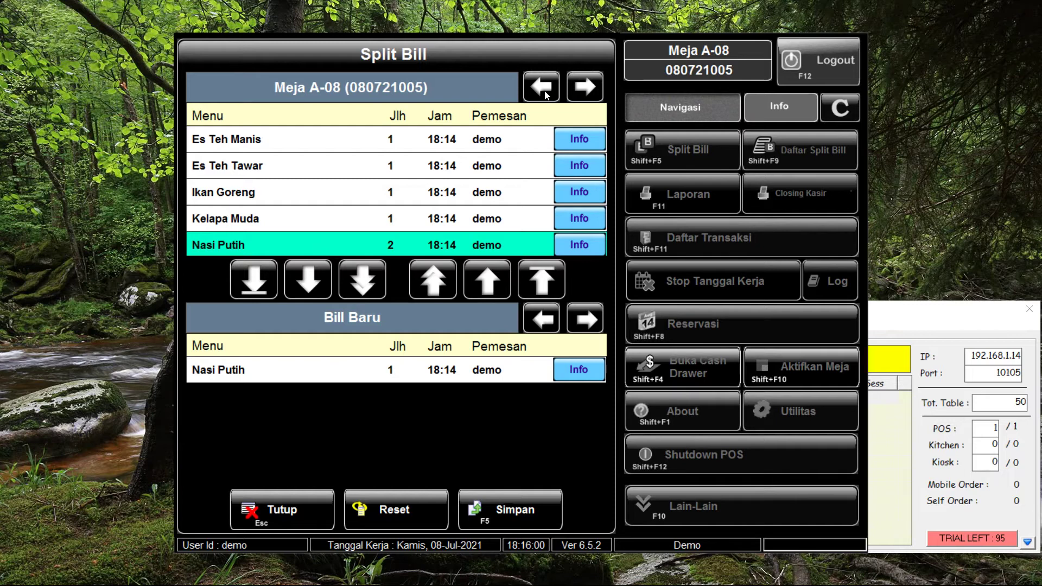
Move Ayam Bakar and Es Teh Manis into Bill Baru and save the split
click(279, 147)
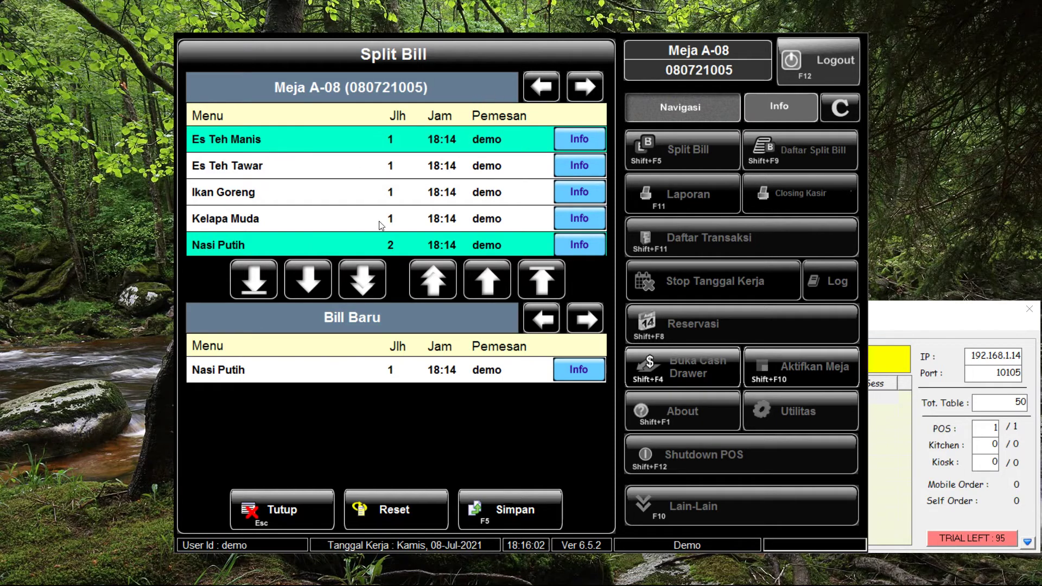
click(369, 249)
click(540, 86)
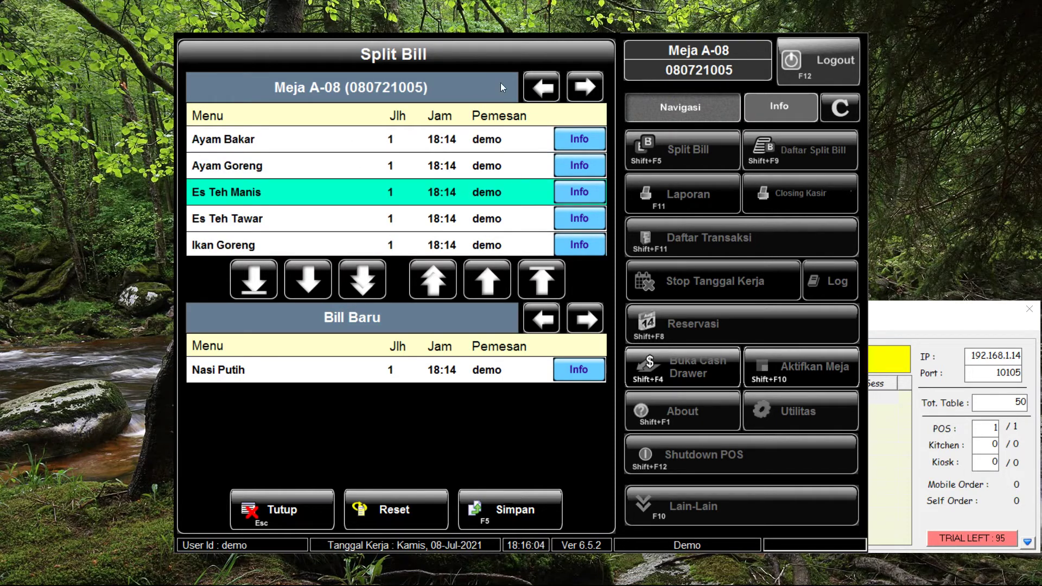
click(246, 145)
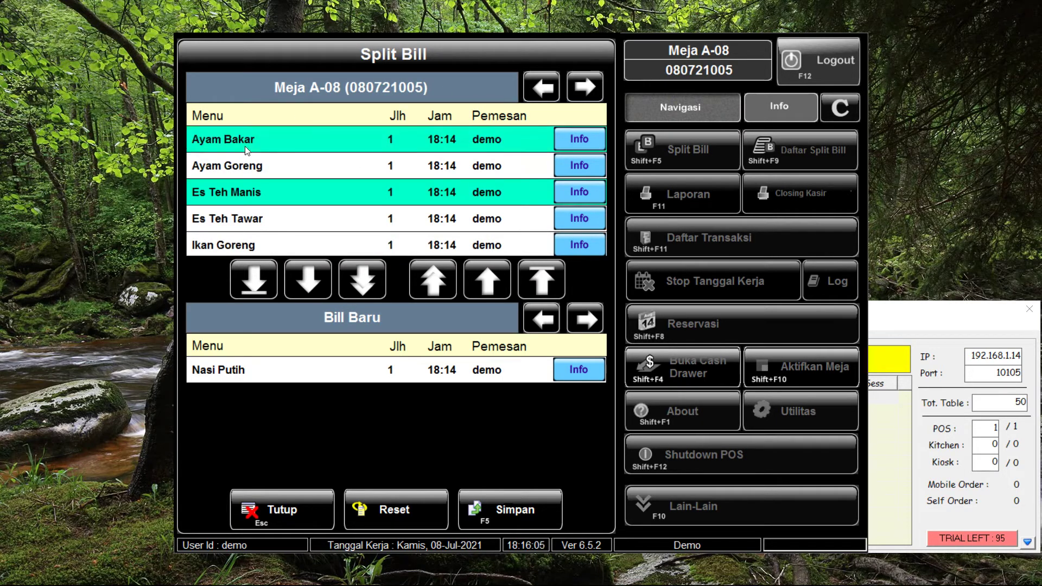
click(312, 284)
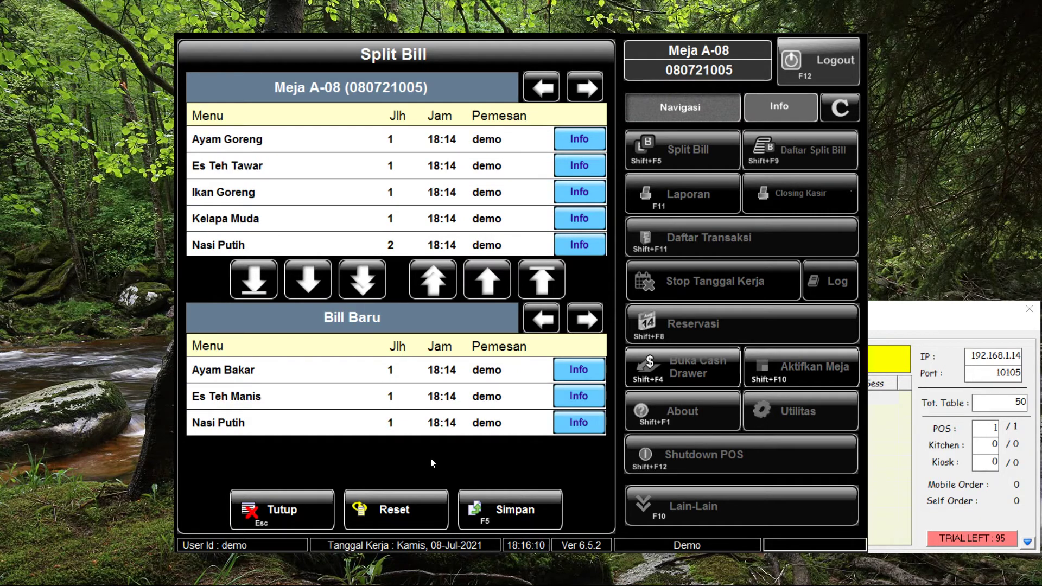
click(515, 508)
click(354, 315)
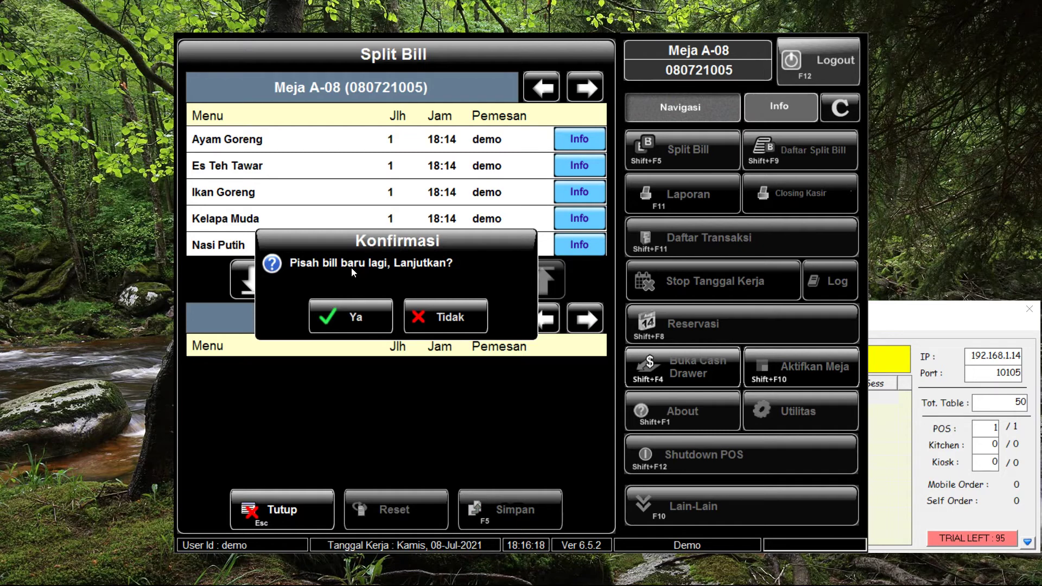
Split Ayam Goreng, Es Teh Tawar and one Nasi Putih into a second bill, then stop splitting
click(347, 317)
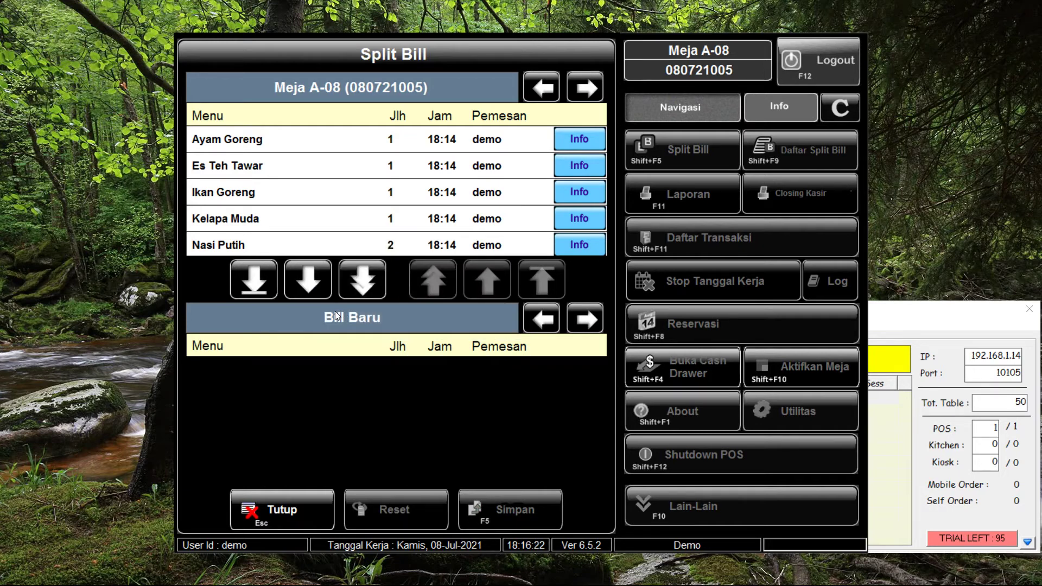
click(357, 137)
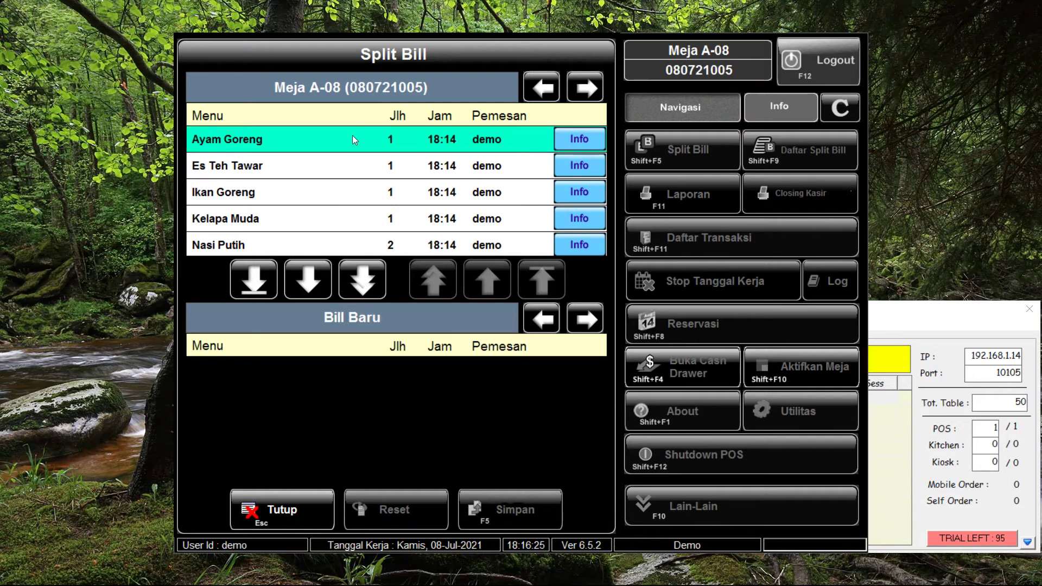
click(306, 167)
click(324, 242)
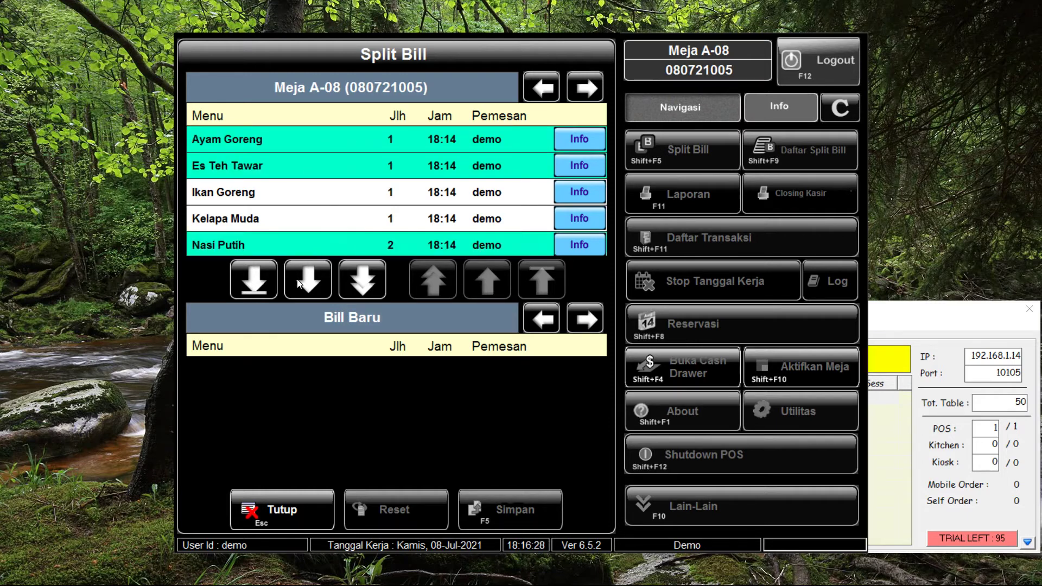
click(300, 281)
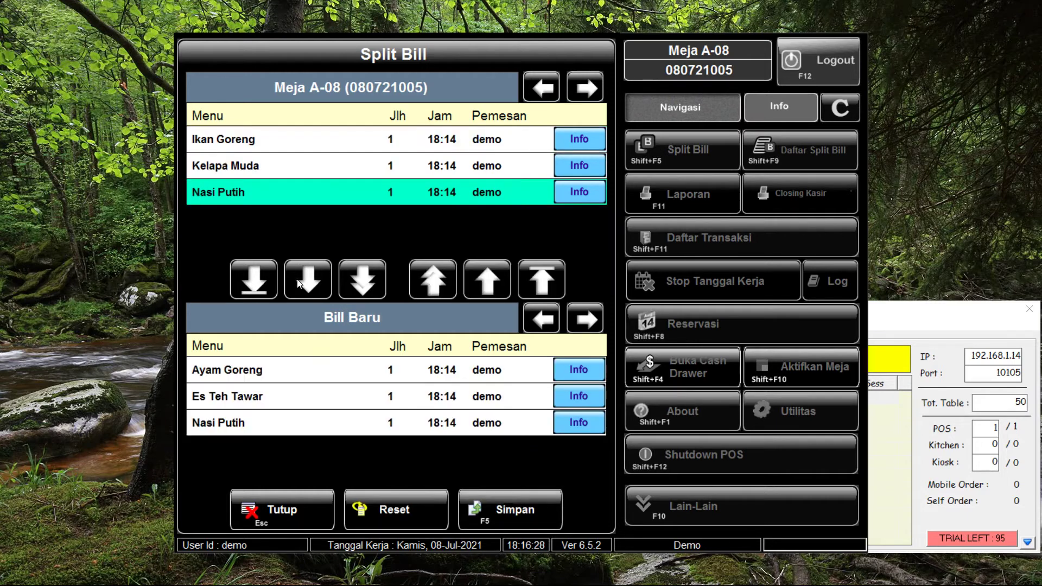
click(530, 517)
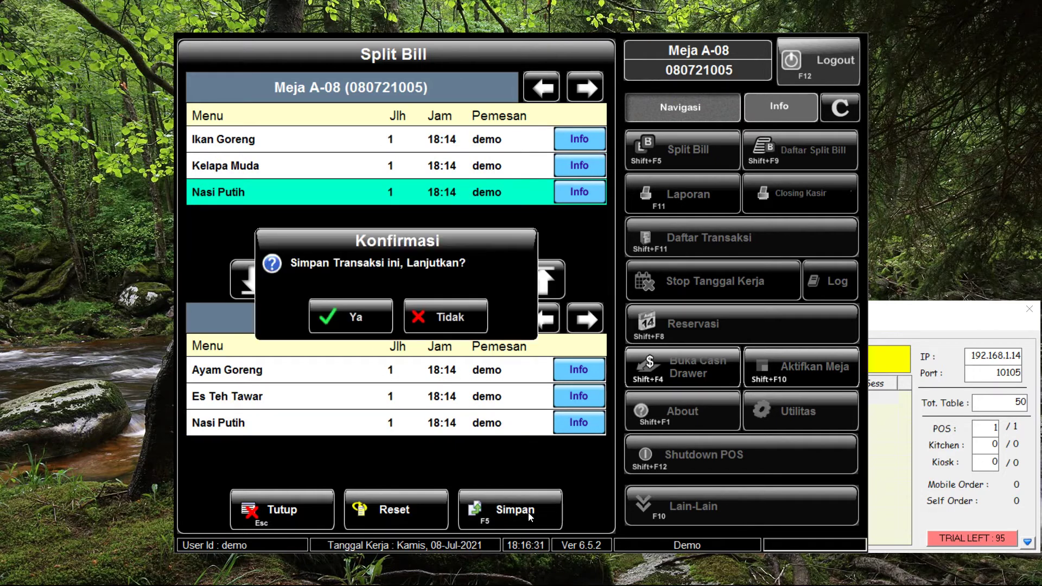
click(363, 314)
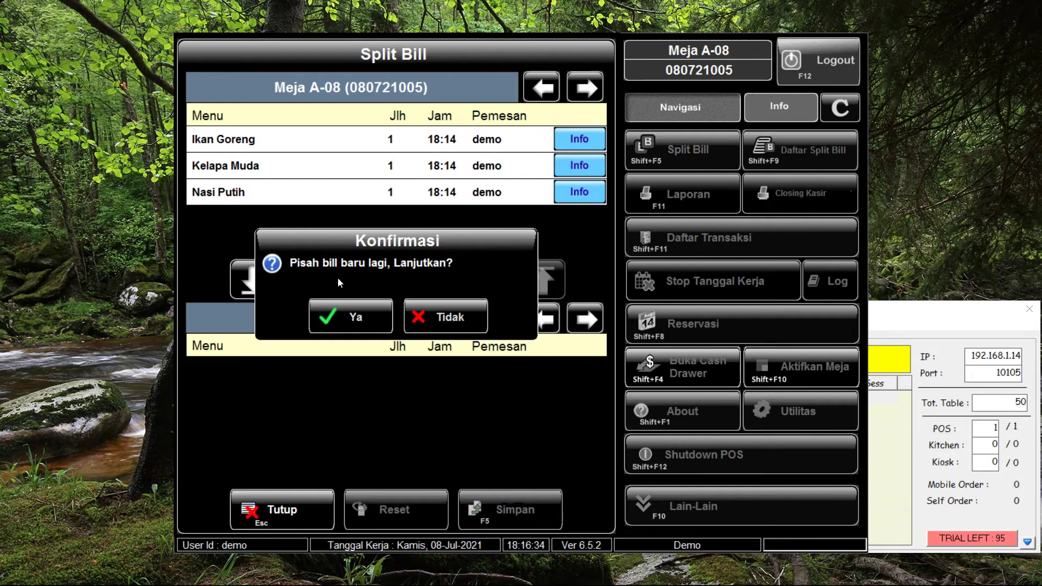
click(463, 318)
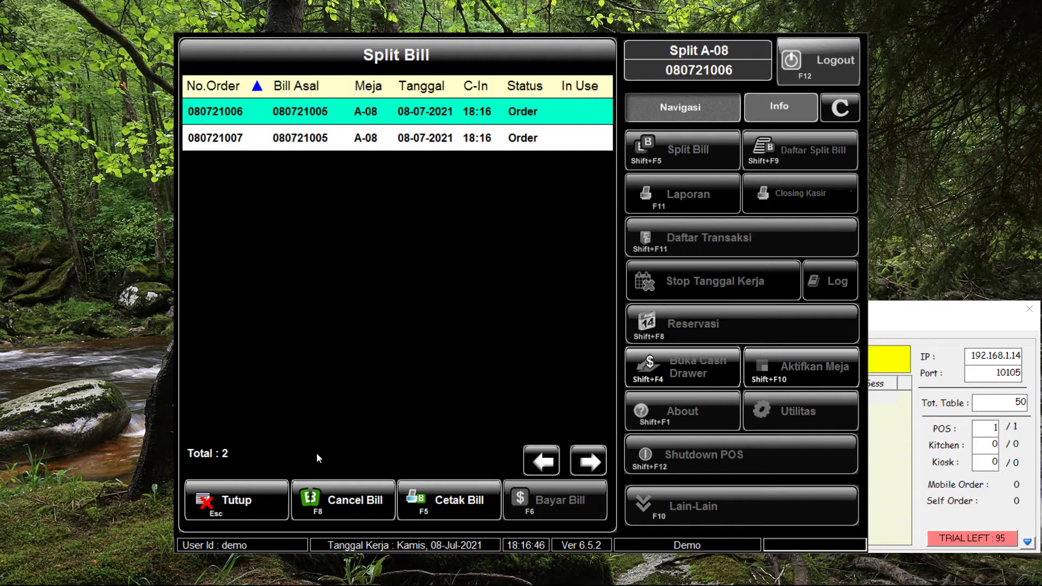
click(221, 515)
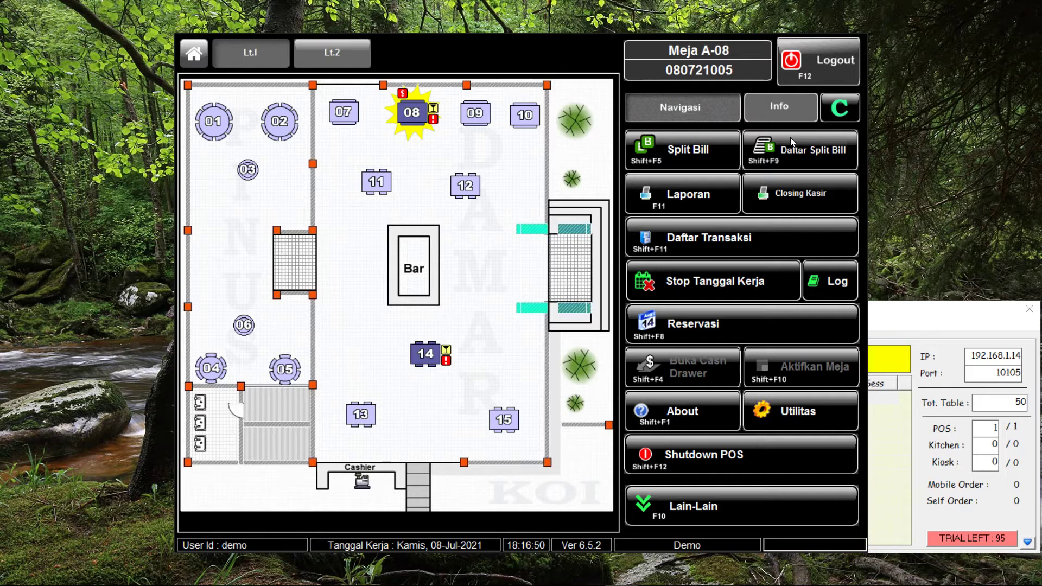
click(813, 156)
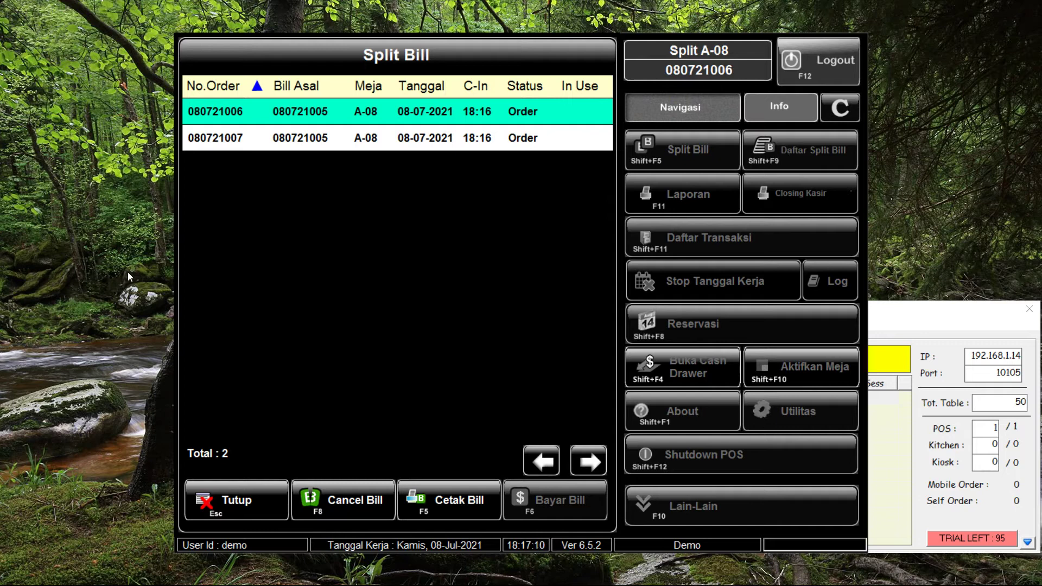
Print the first 36,000 split bill and pay it with 40,000 cash, giving 4,000 change
click(456, 498)
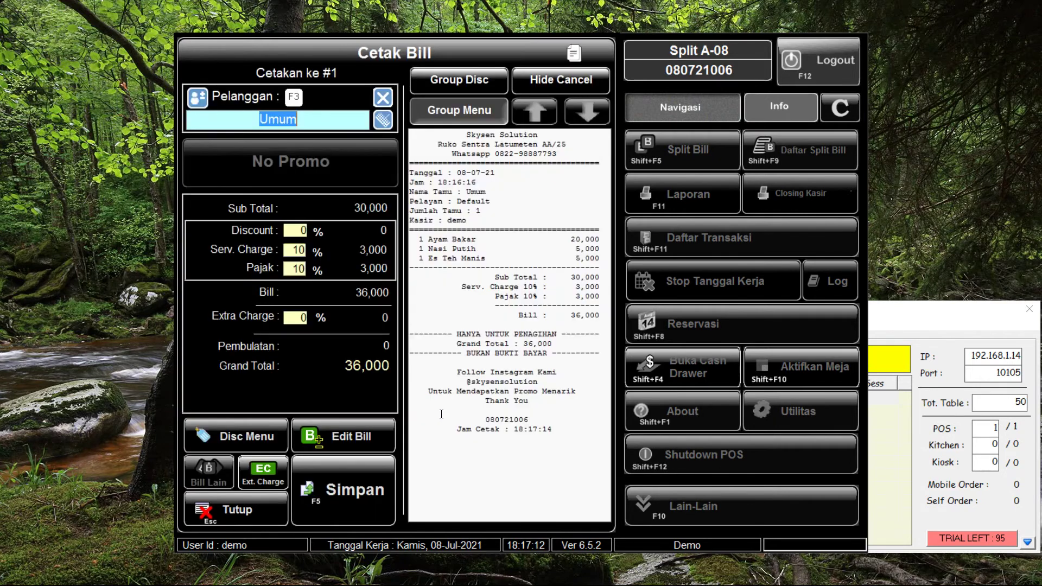
click(346, 475)
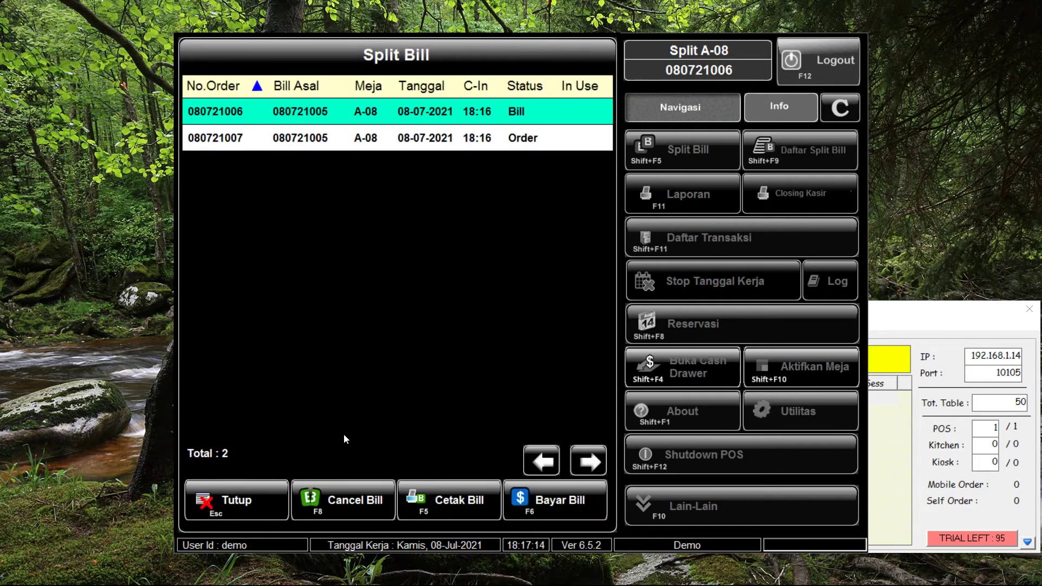
click(561, 507)
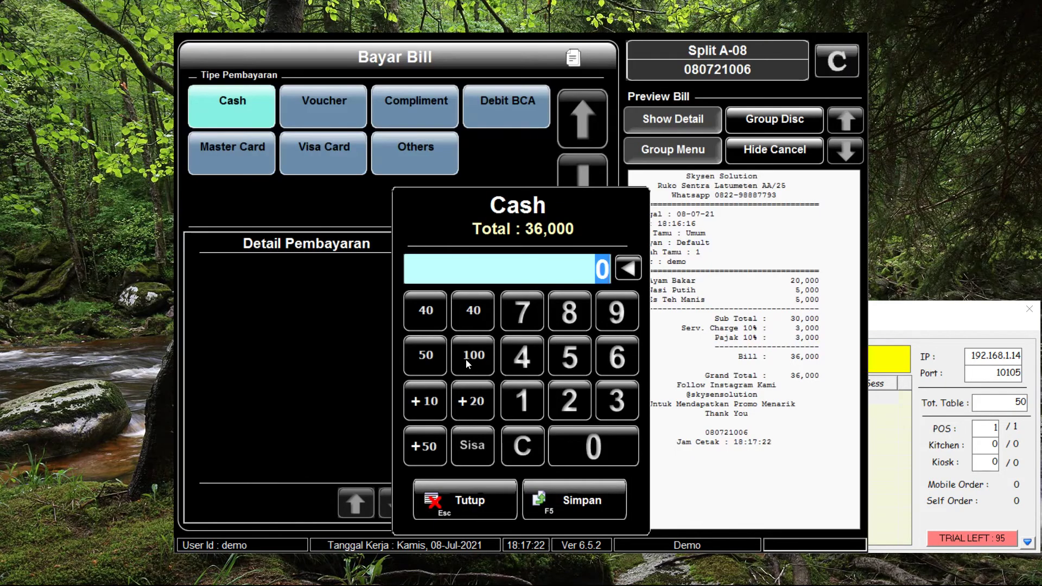
click(471, 317)
click(543, 487)
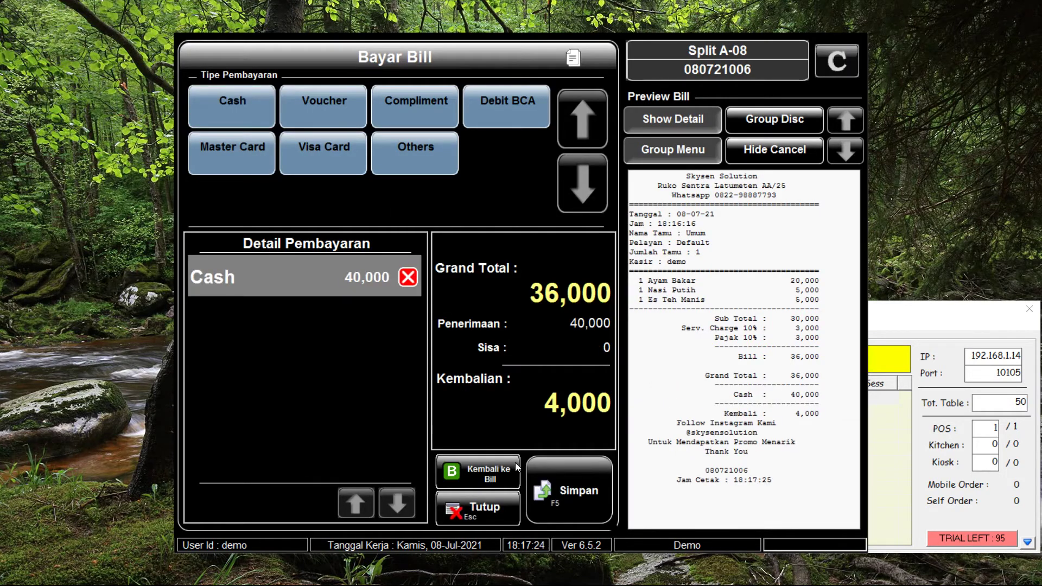
click(568, 474)
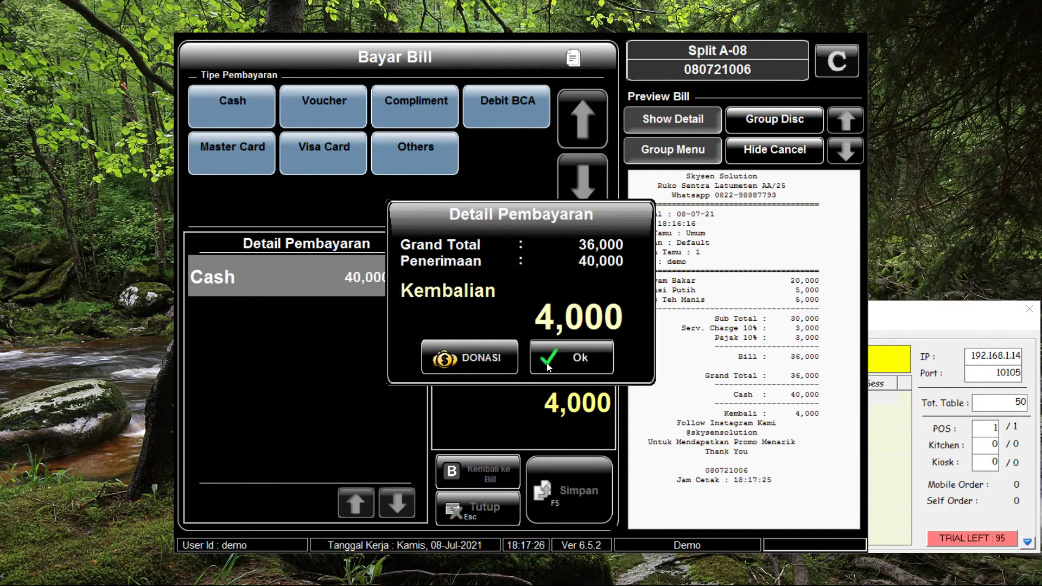
click(549, 365)
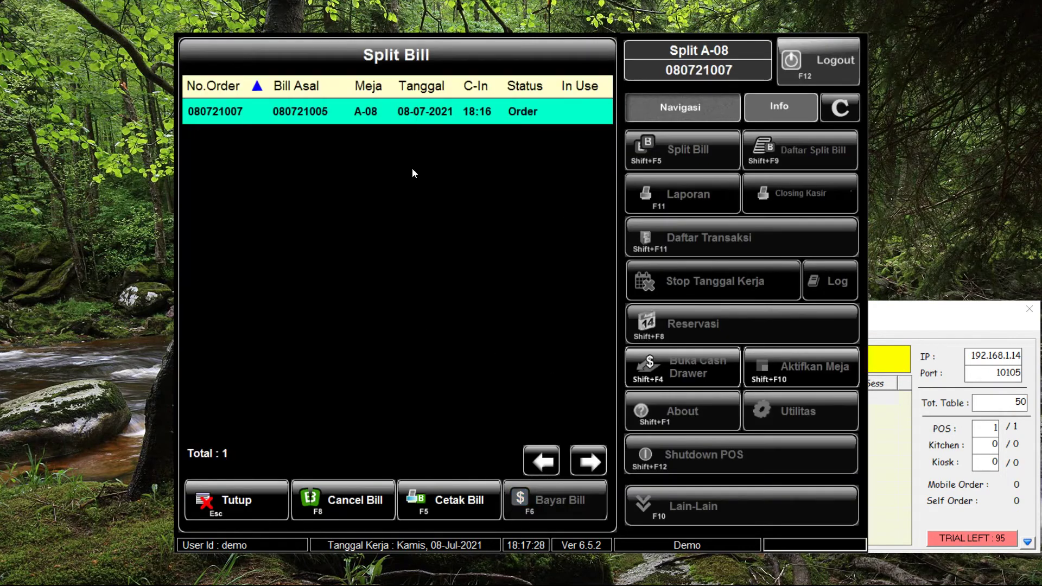
Print the second 33,600 split bill and pay it with 40,000 cash, giving 6,400 change
click(451, 497)
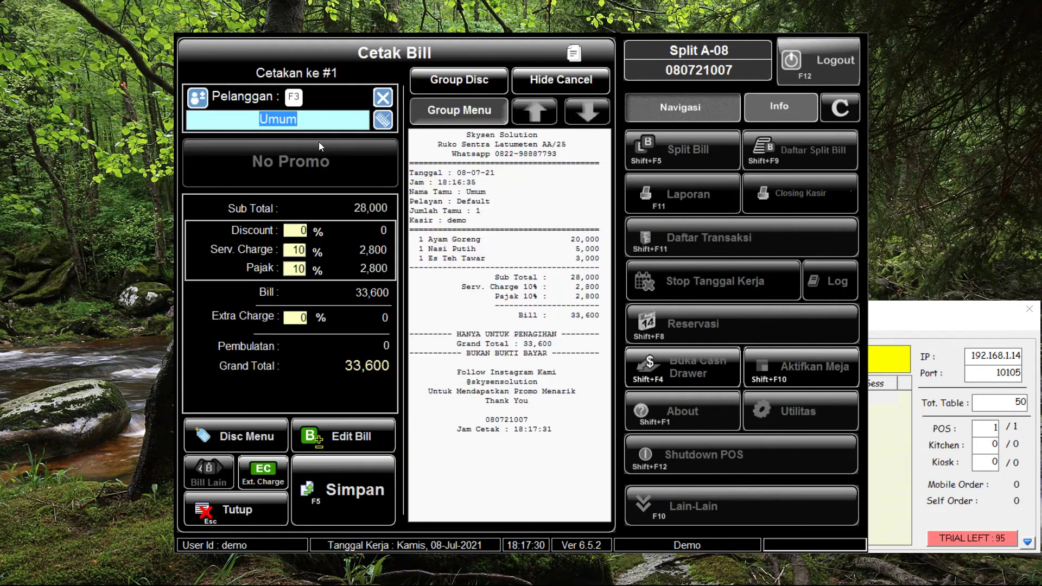
click(320, 490)
click(551, 505)
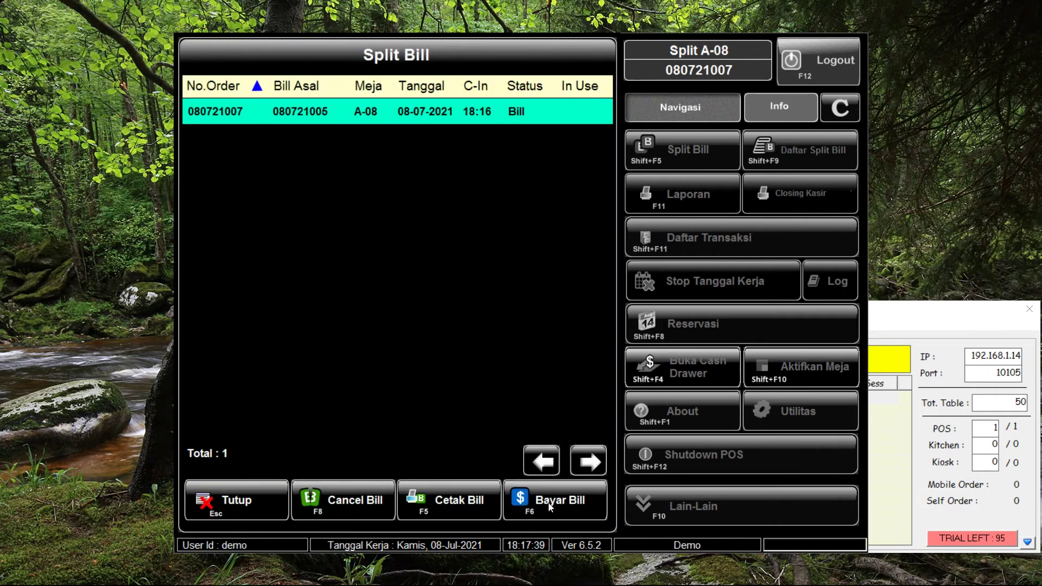
click(474, 310)
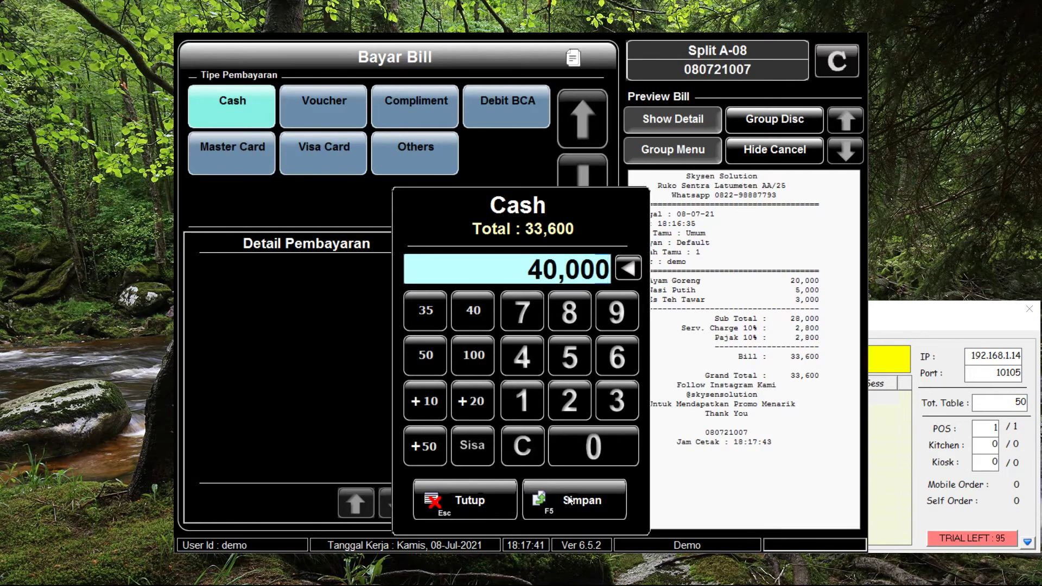
click(570, 498)
click(559, 467)
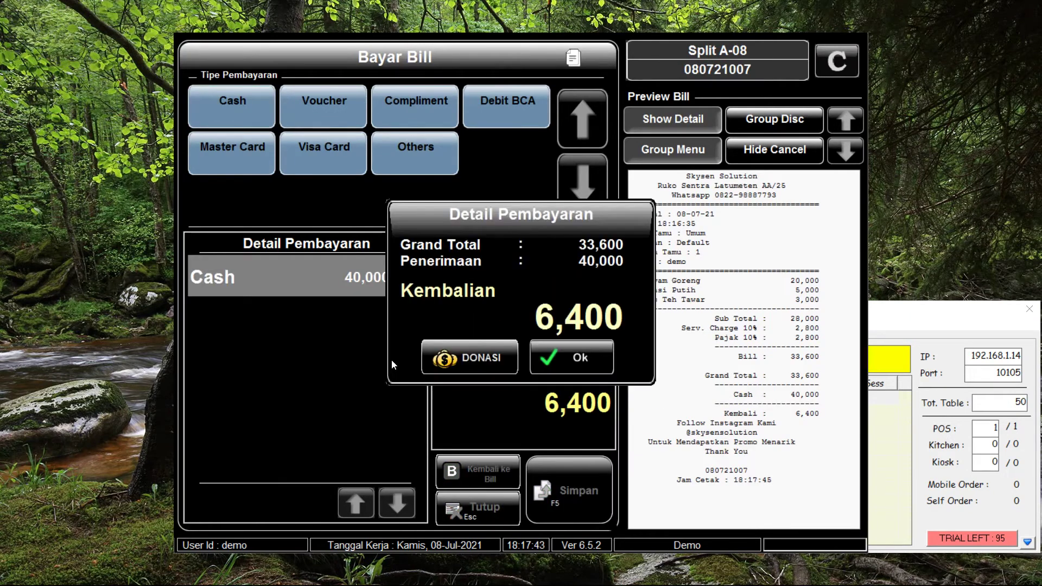
click(554, 363)
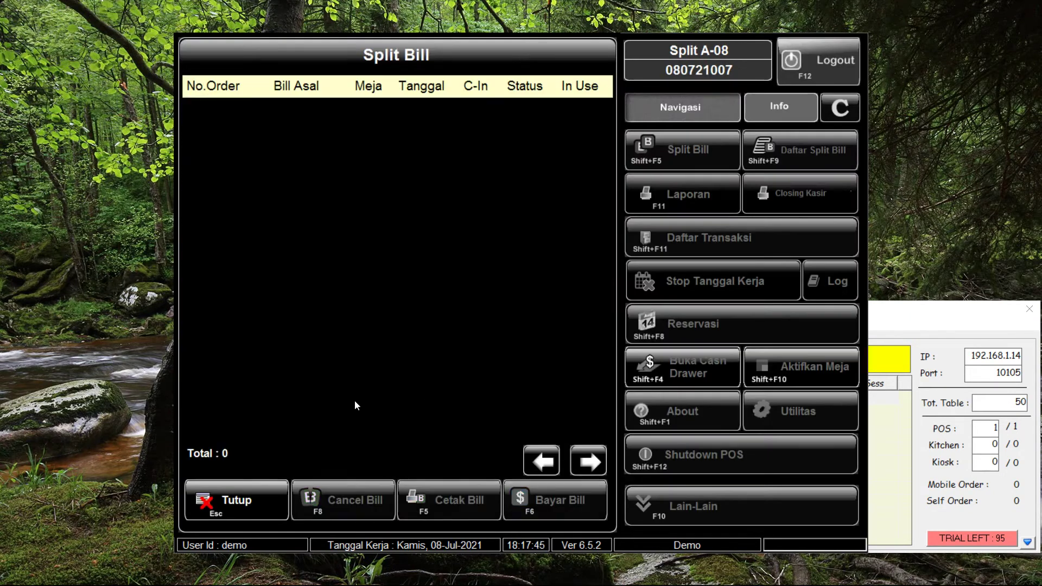
Leave the split bill list and print the main A-08 bill
click(272, 510)
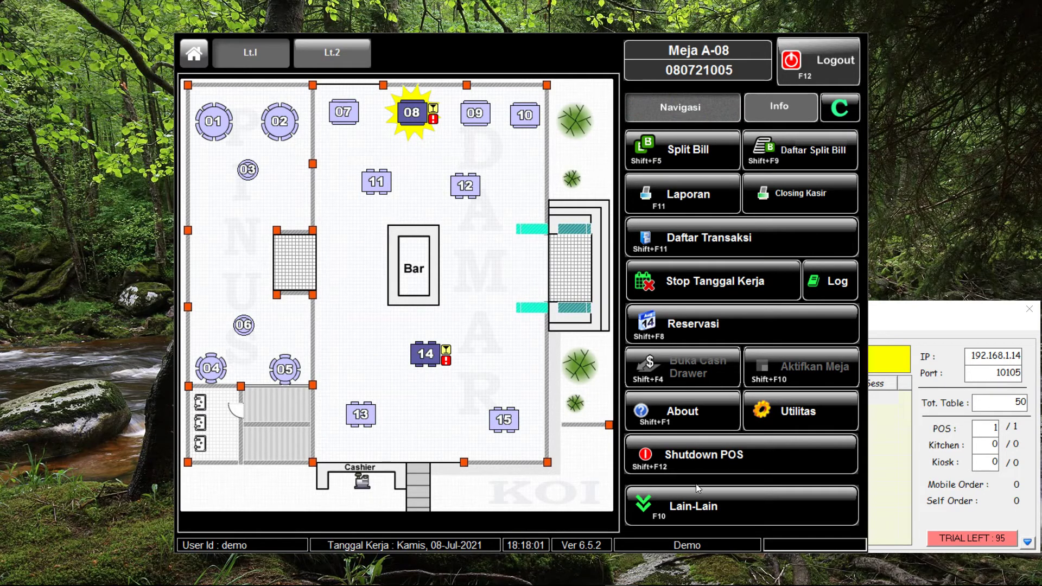
click(701, 504)
click(708, 292)
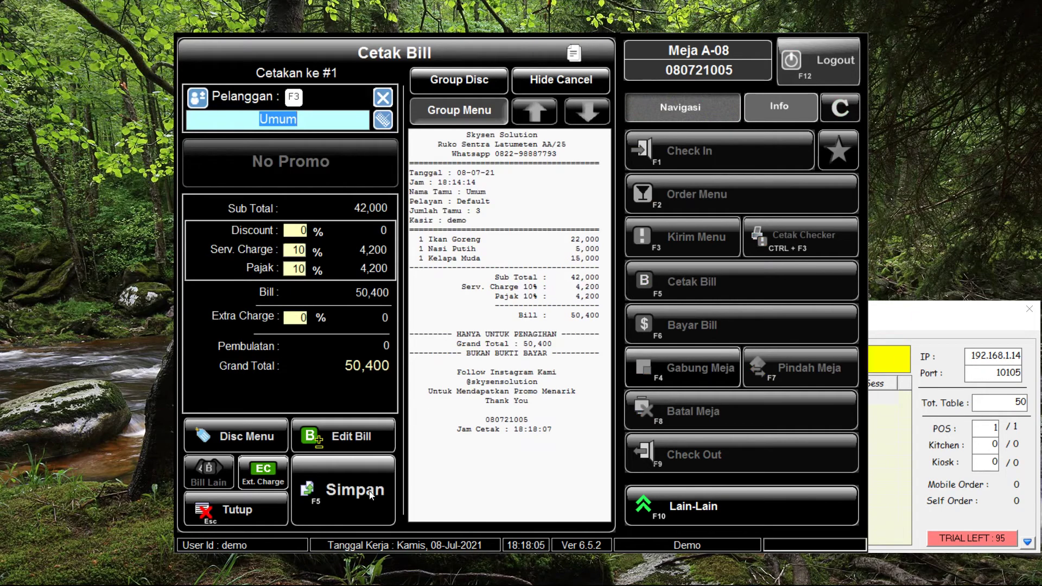
click(369, 492)
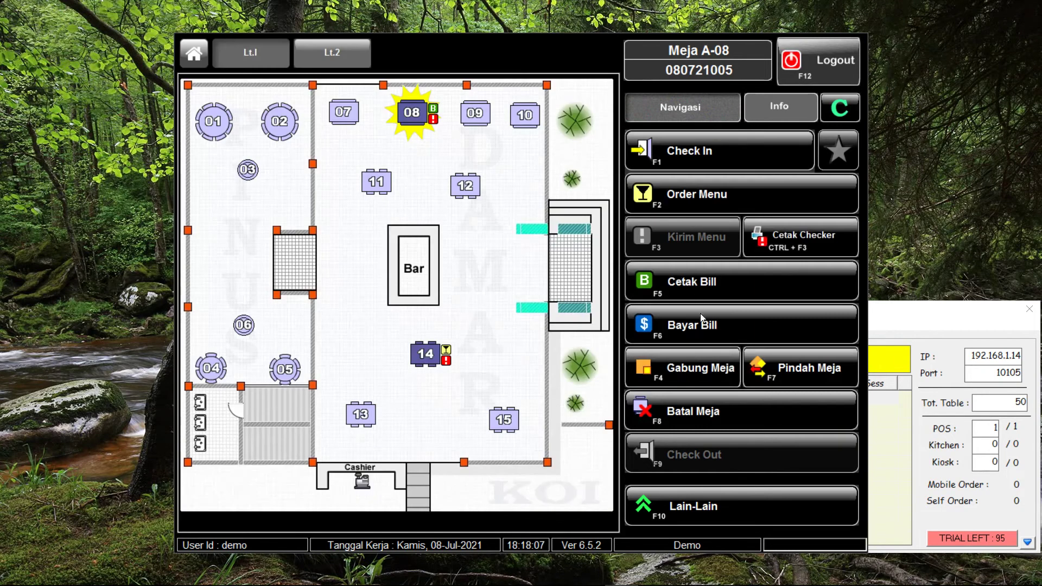
Pay the 50,400 A-08 bill with 60,000 cash, giving 9,600 change
click(740, 328)
click(474, 312)
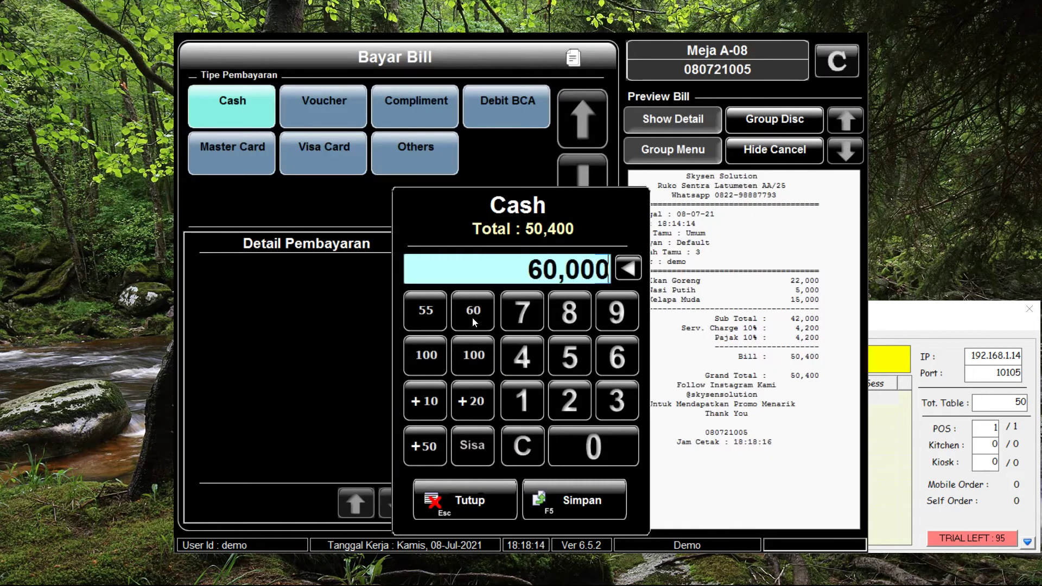
click(556, 506)
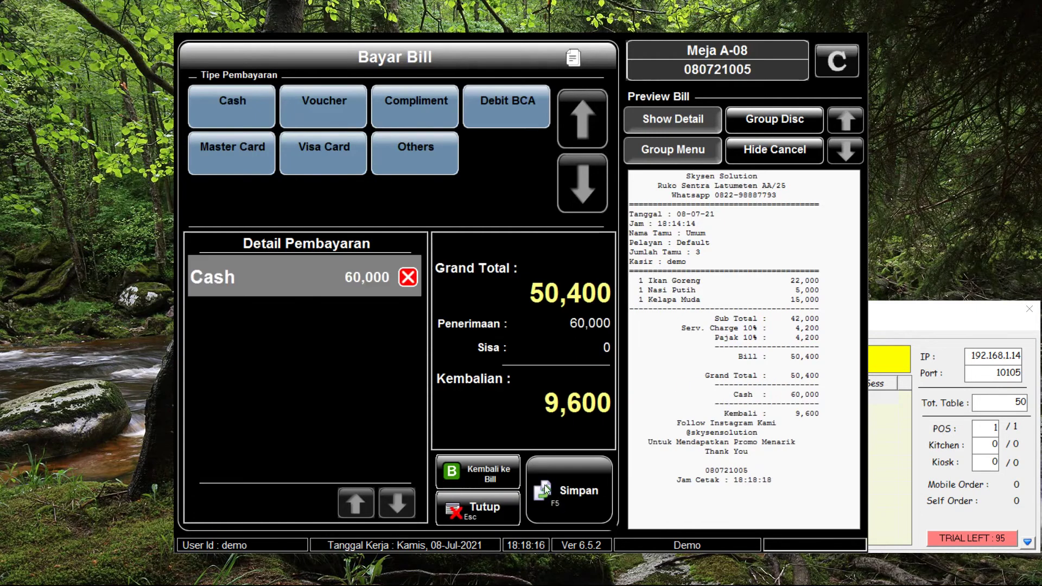
click(570, 491)
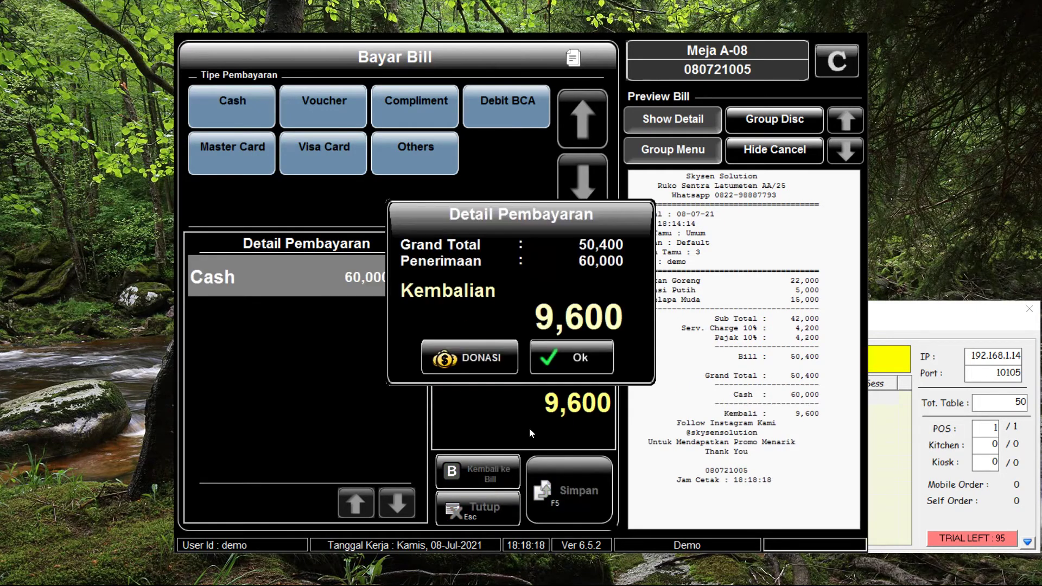
click(555, 364)
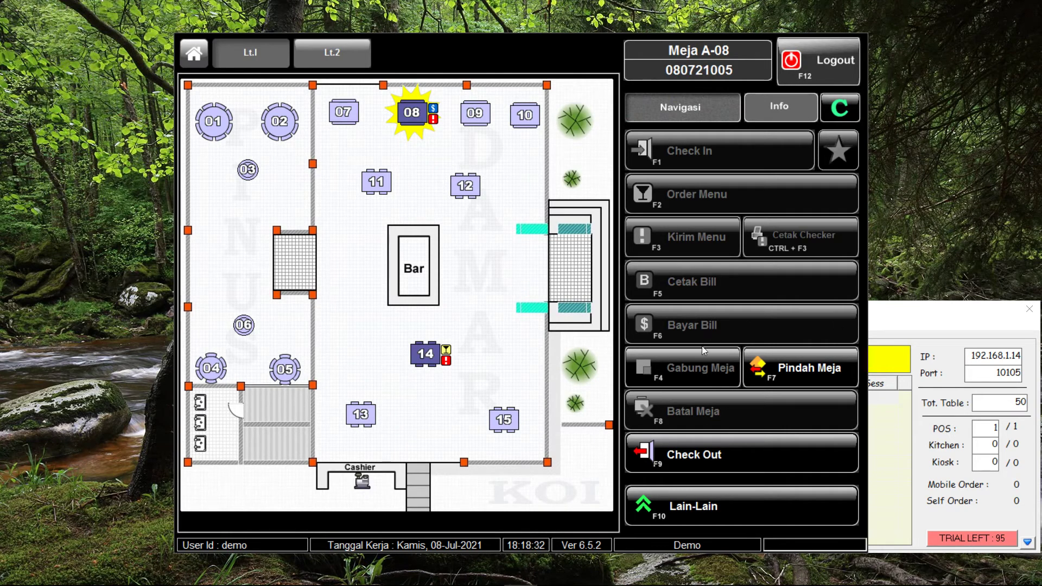
Check out table A-08 to free it, then select table A-14 on the floor plan
click(718, 445)
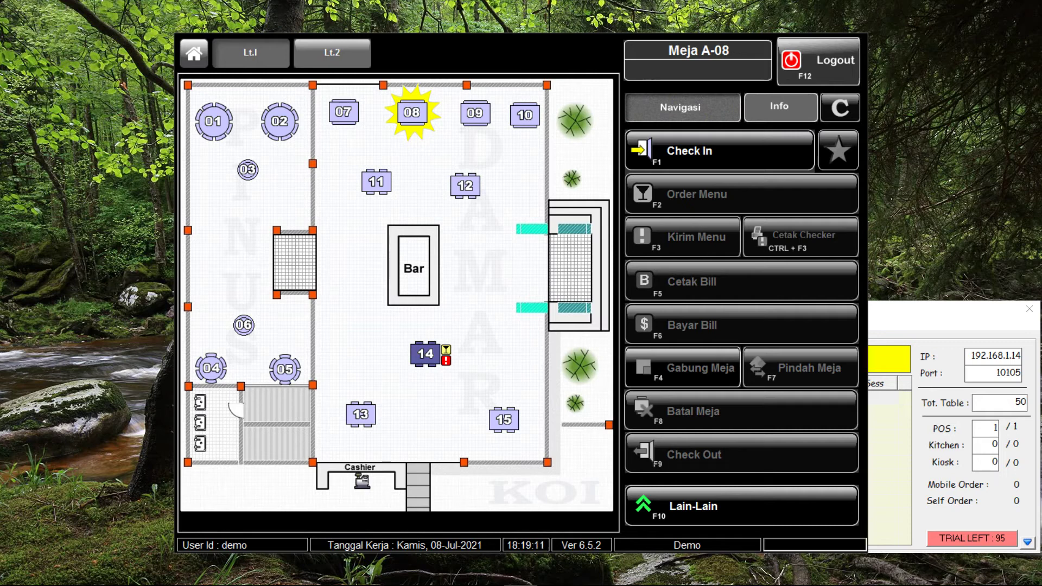
click(419, 363)
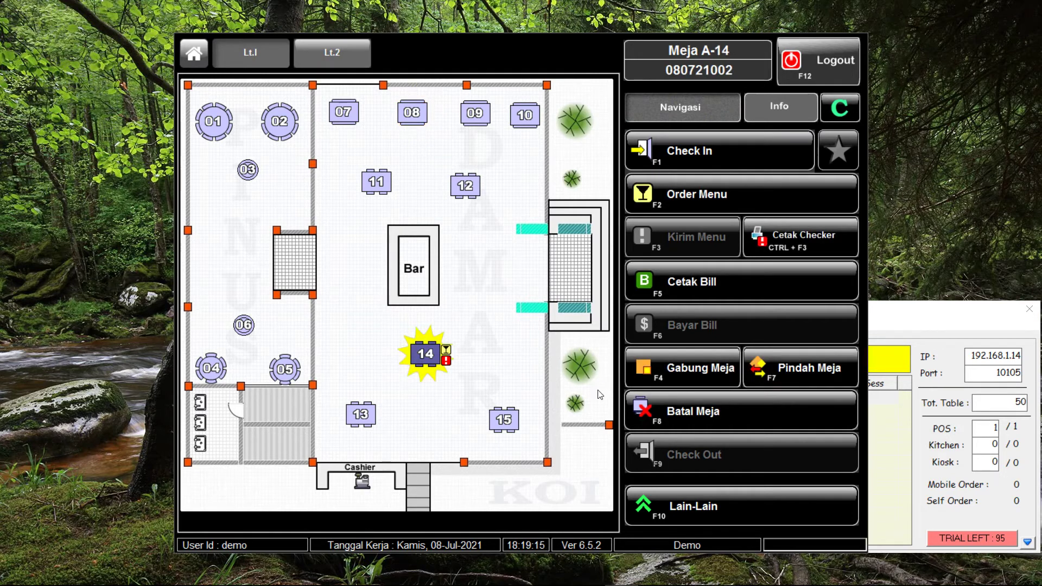
Start Batal Meja for table A-14 and authorise it with the supervisor's user id and password
click(766, 416)
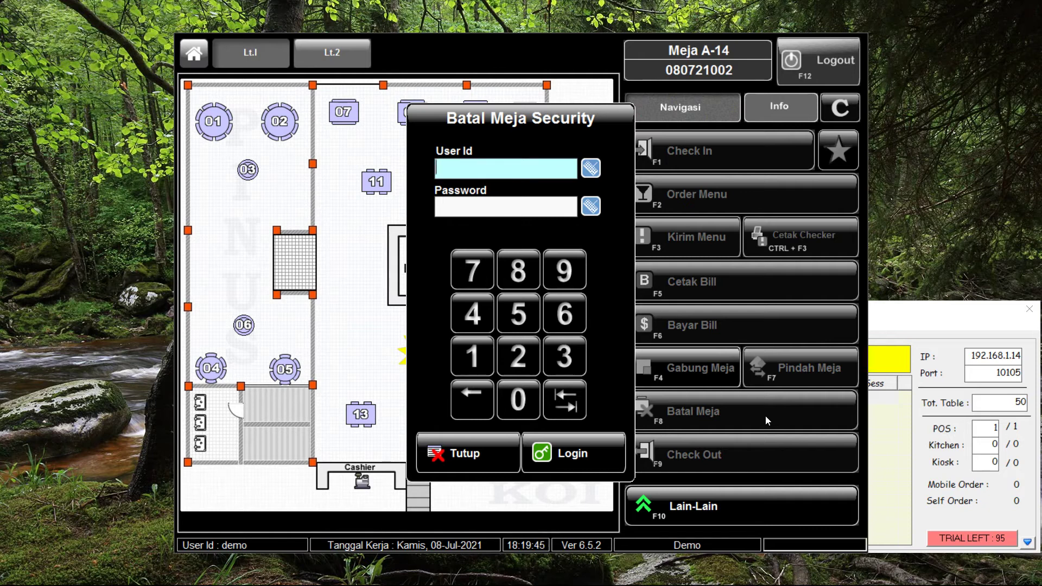
click(463, 365)
click(524, 362)
click(554, 359)
click(523, 209)
click(470, 355)
click(512, 355)
click(564, 357)
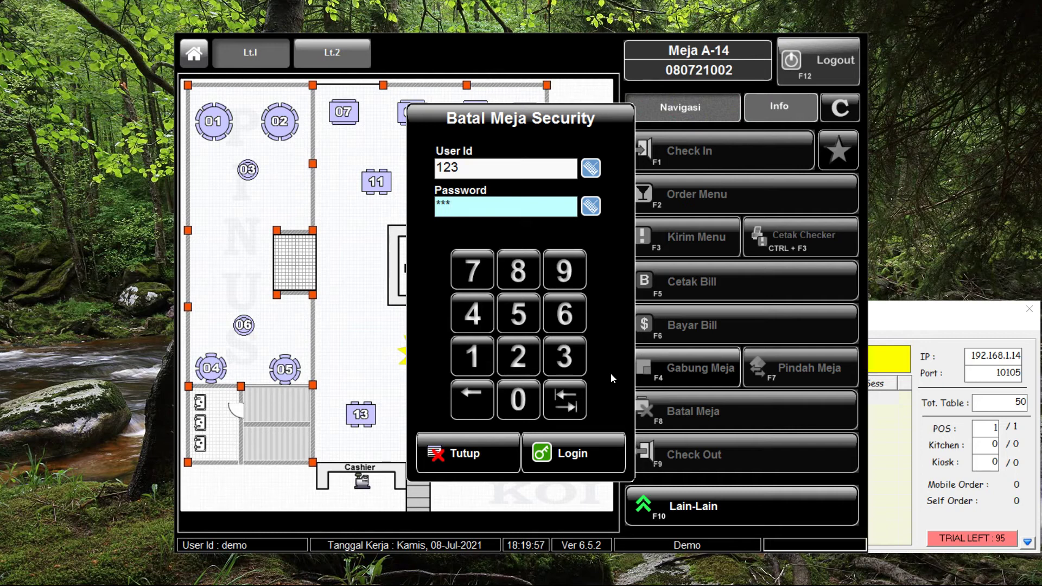
click(585, 456)
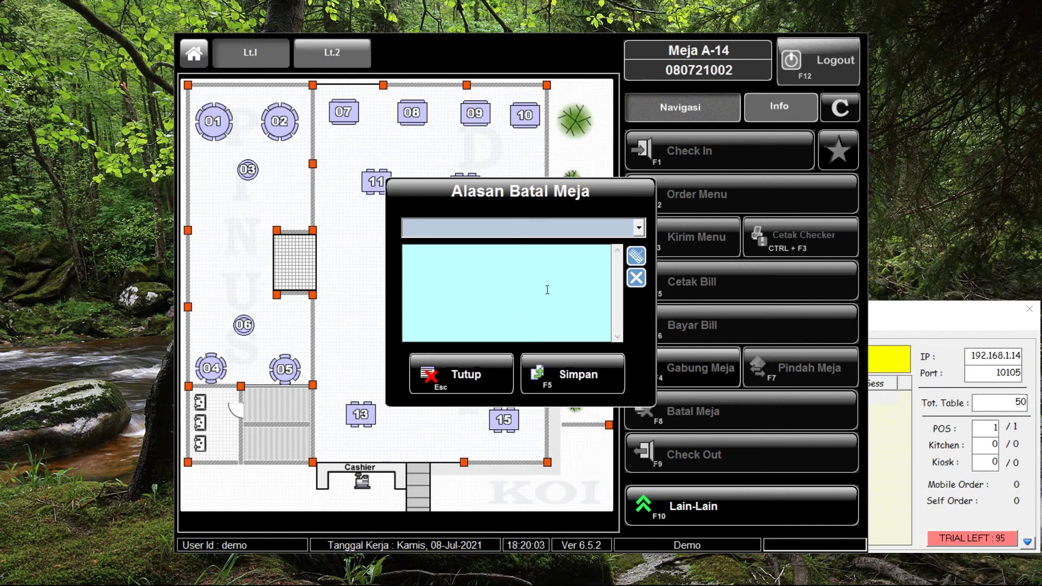
Enter 'Pelanggan ingin batal' as the A-14 cancellation reason and save it
text(Pelanggan ingin batal)
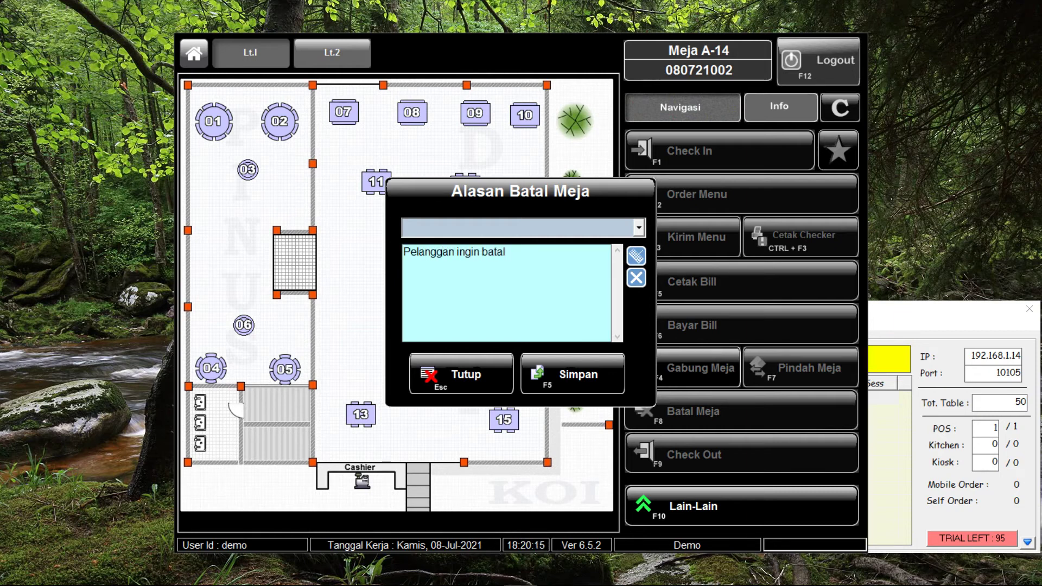
click(575, 373)
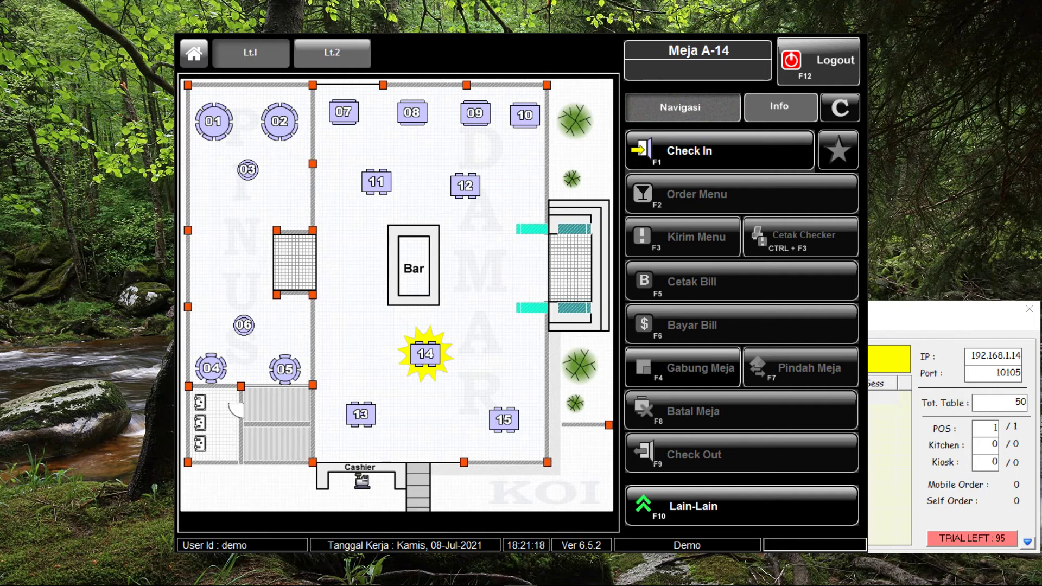
Return to the first-floor plan and start Closing Kasir from the additional functions
click(341, 60)
click(256, 49)
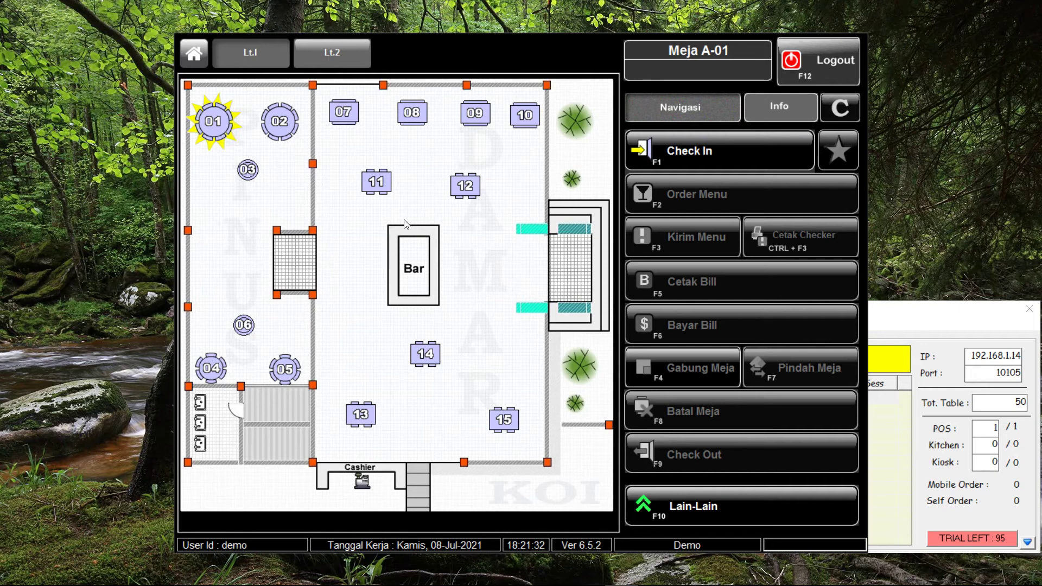
click(728, 491)
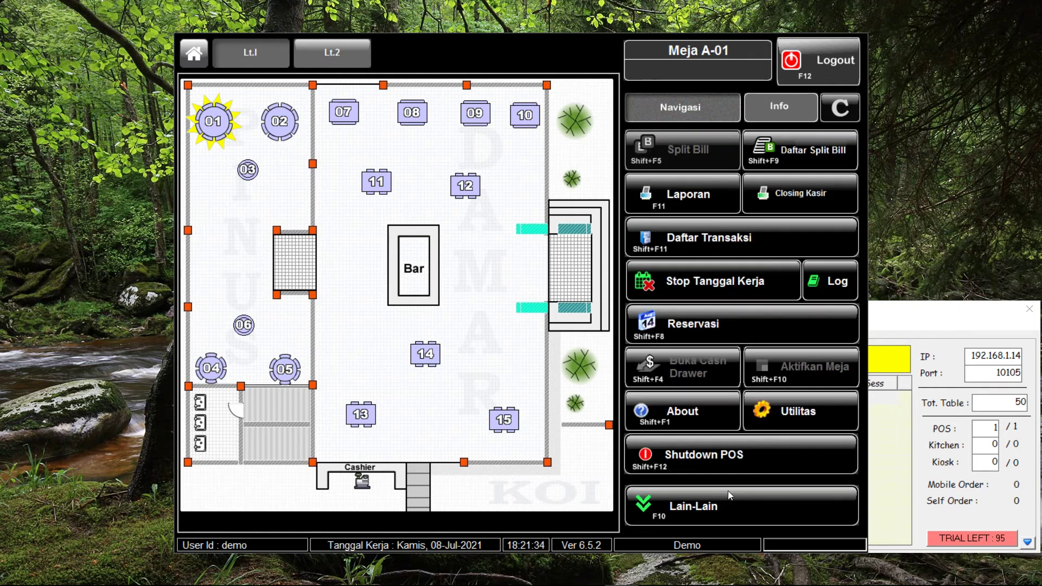
click(808, 199)
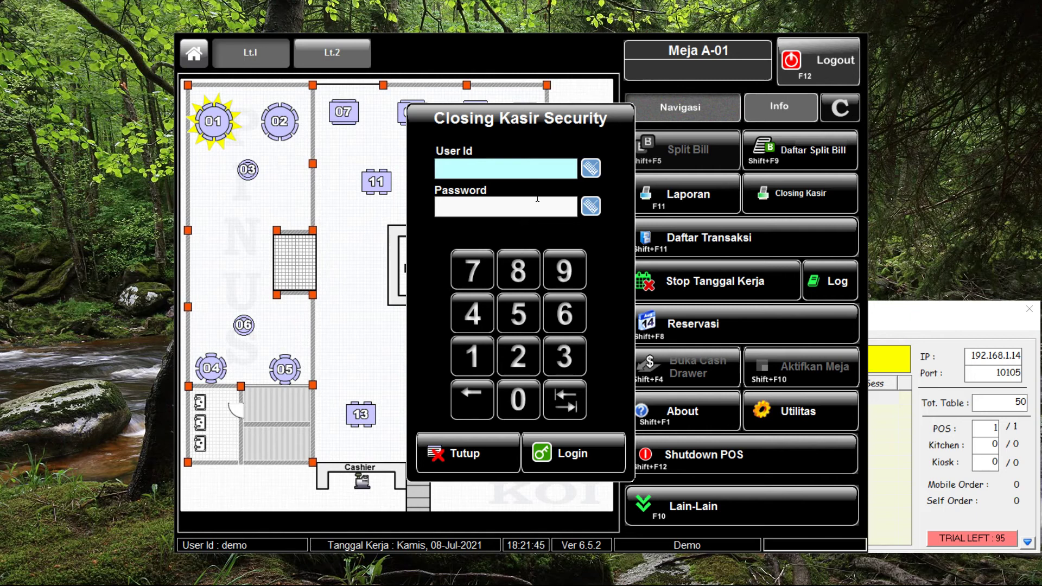
Authorise the cashier closing with the user id and password
text(123)
key(Tab)
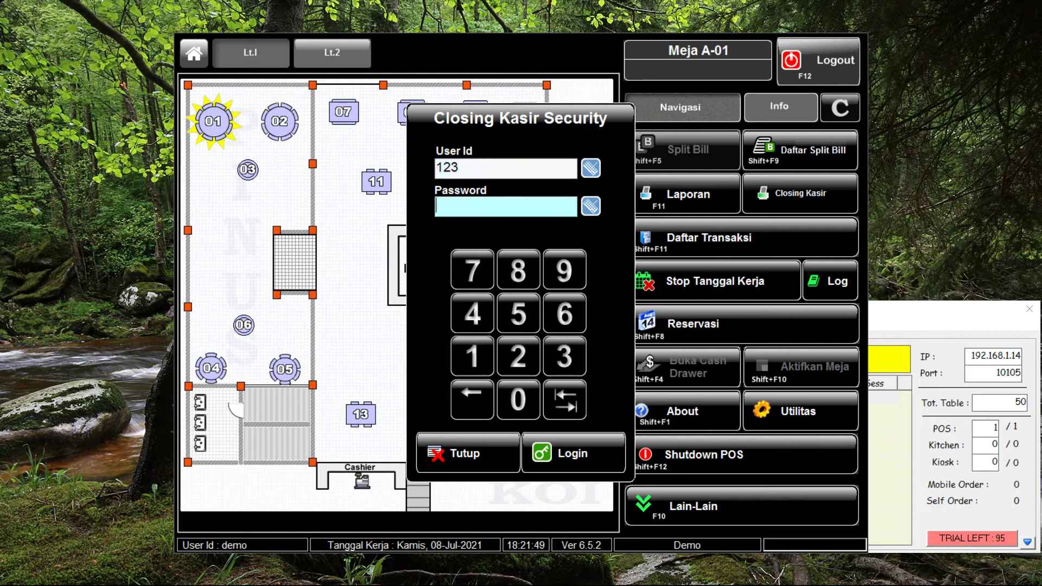
text(123)
click(578, 441)
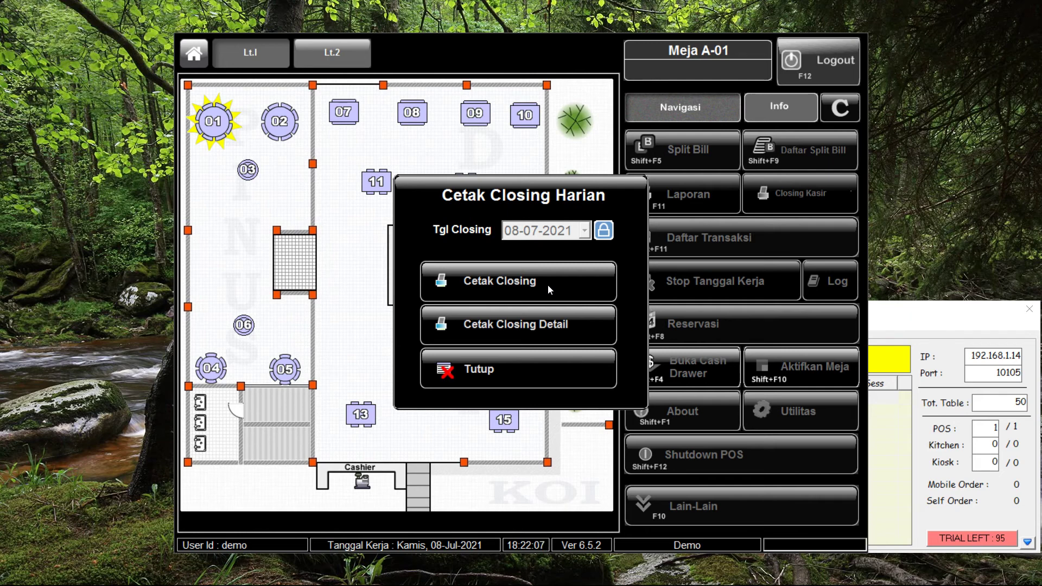
Print the 08-07-2021 closing with notes, opening and closing cash at 0, past the trial warning
click(548, 284)
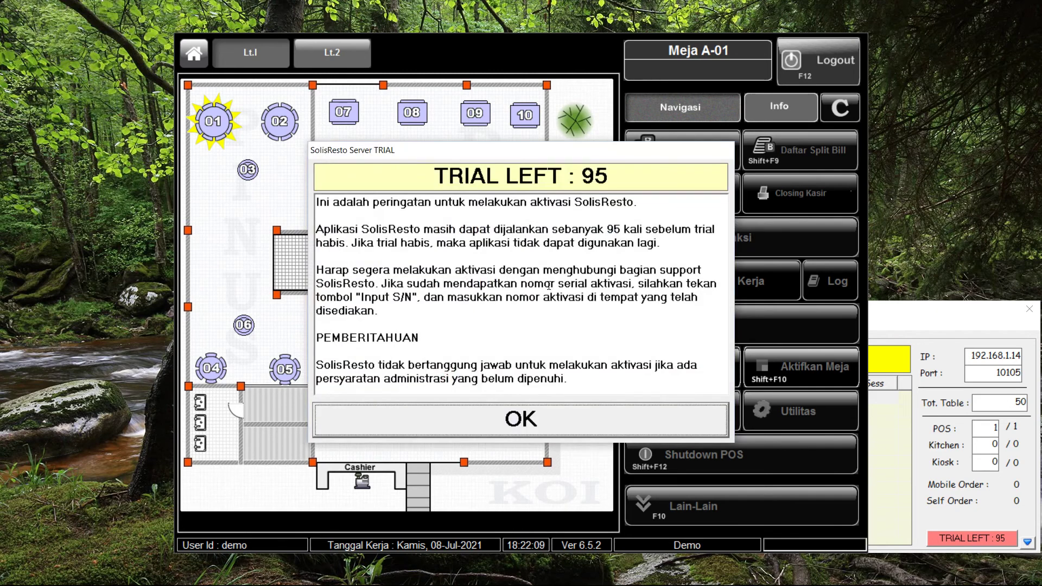
click(490, 418)
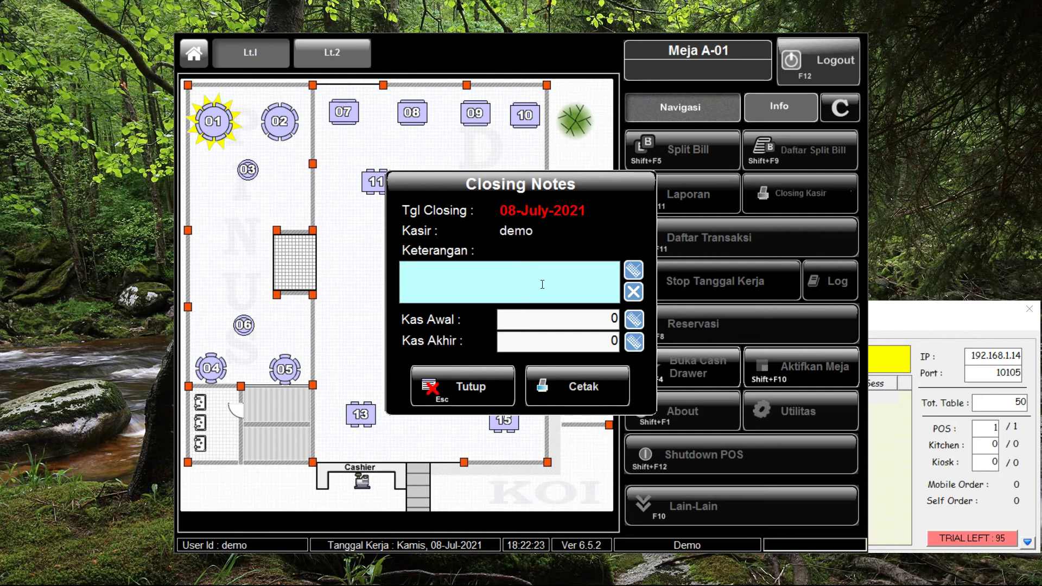
click(593, 380)
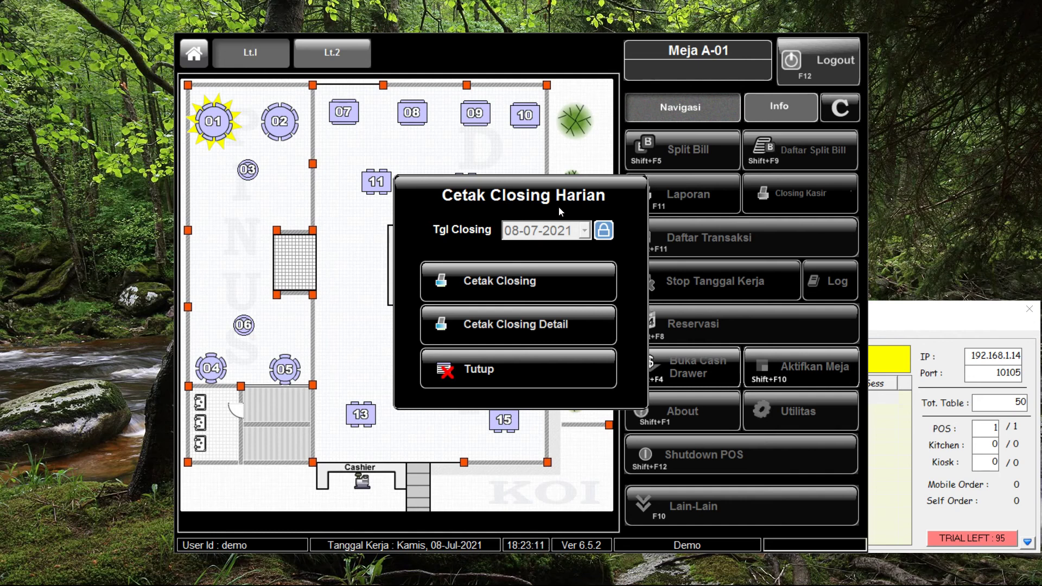
Close the closing window and stop the 8 July 2021 work date using the verification code
click(472, 368)
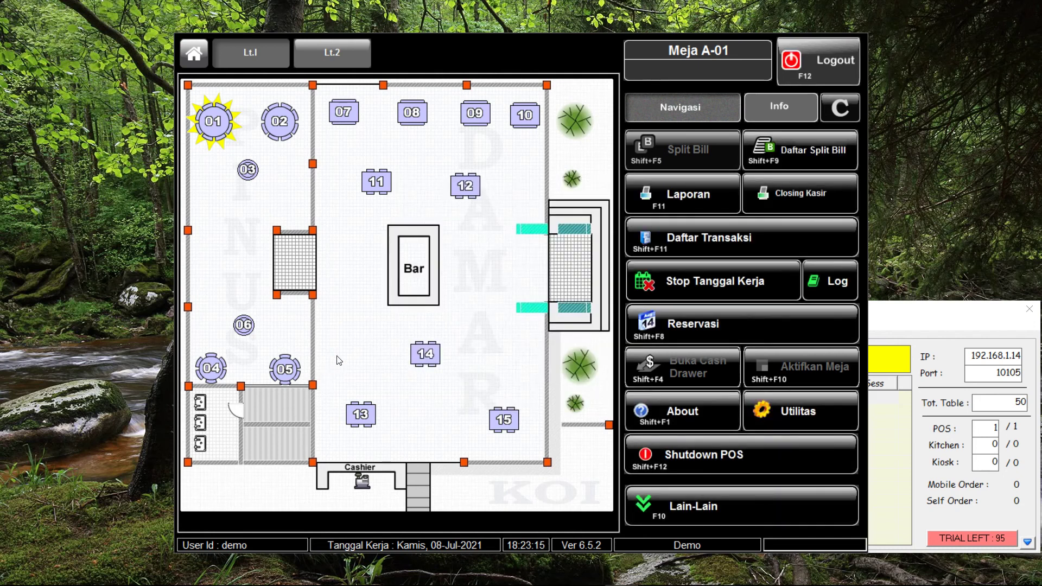
click(711, 281)
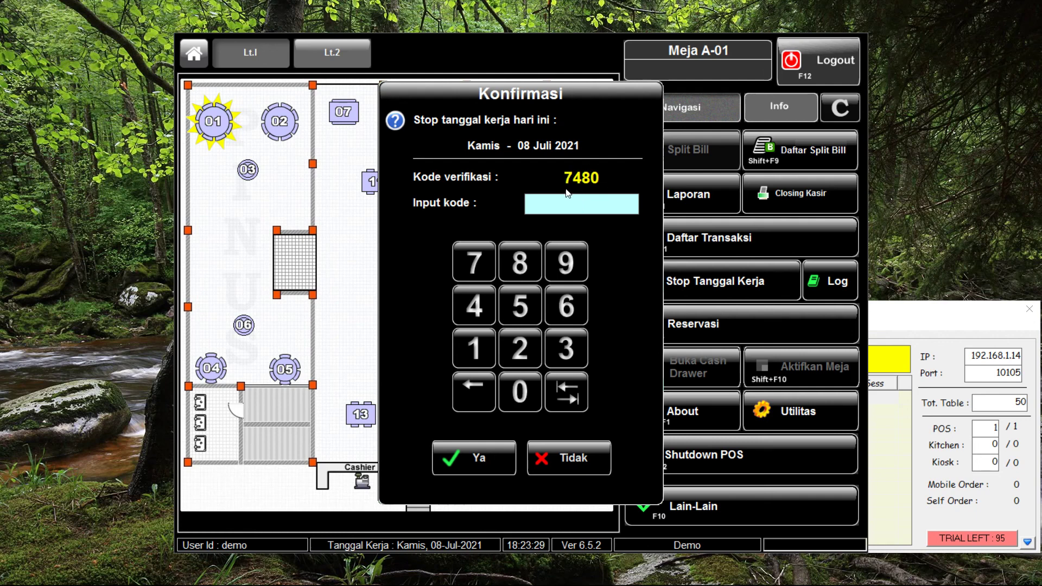
click(481, 260)
click(475, 306)
click(502, 265)
click(532, 396)
click(485, 459)
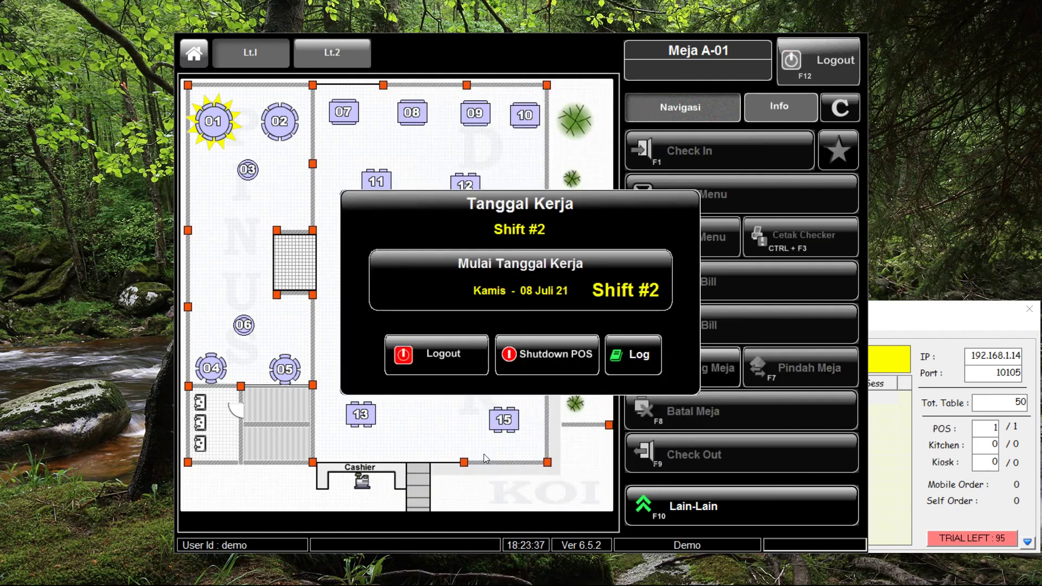